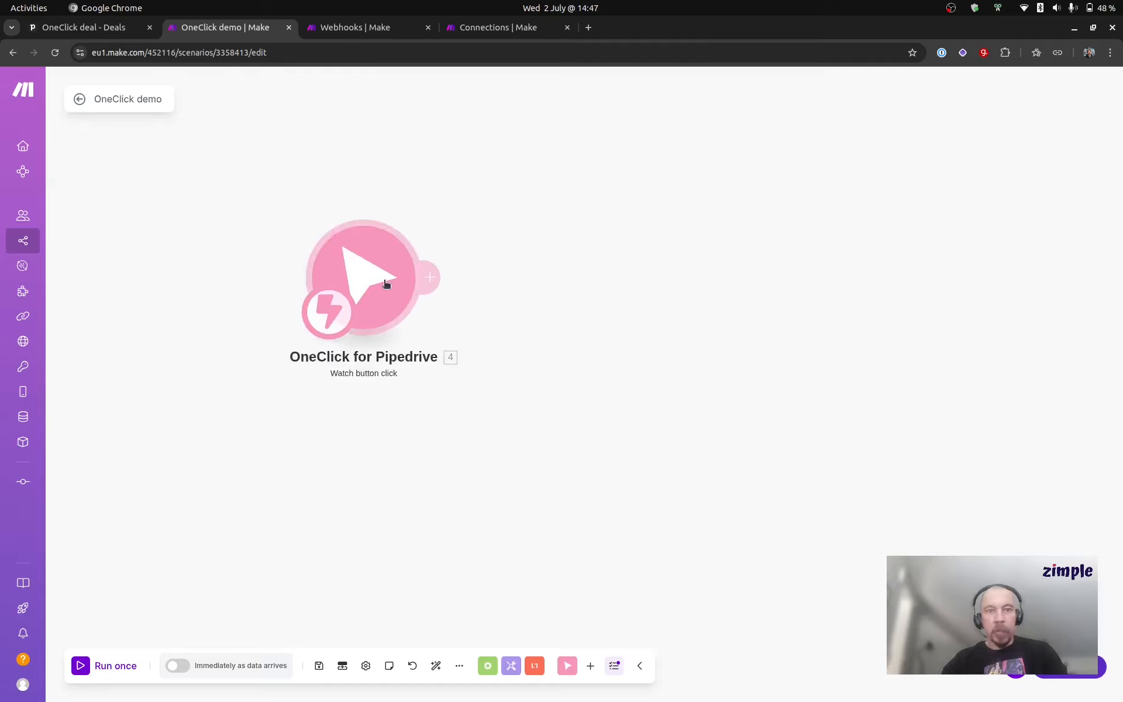
# Step: Switch to the Pipedrive deal, open the OneClick button "My first button" for editing and review its deal product options
pyautogui.click(119, 29)
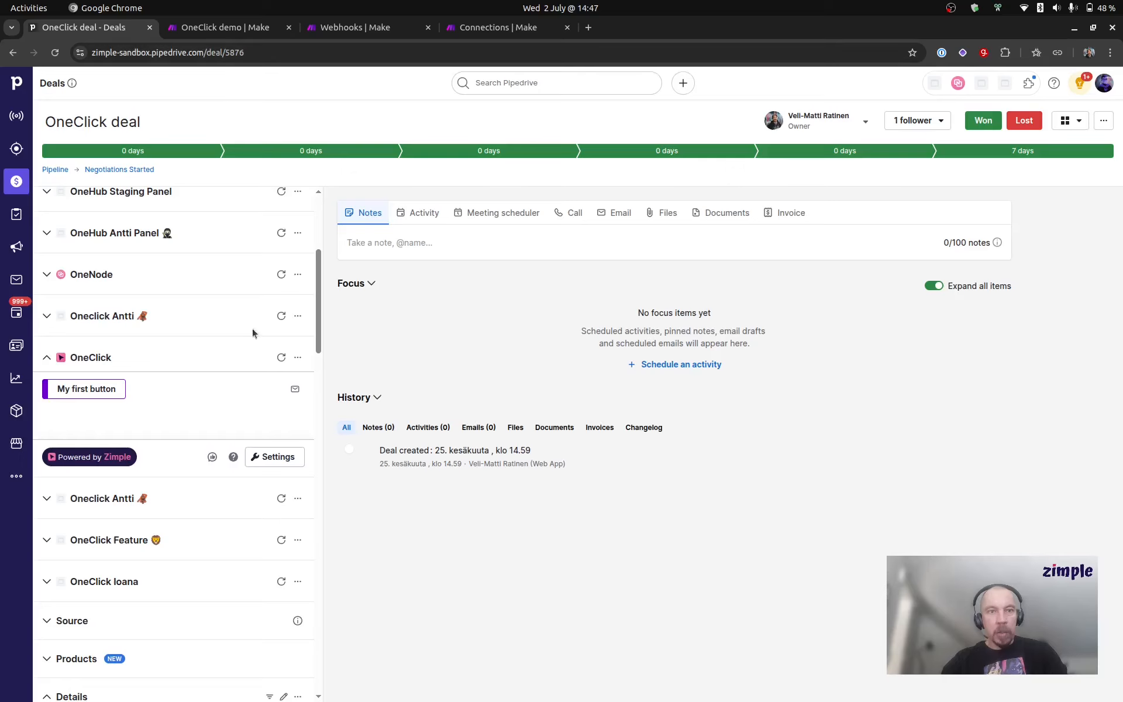
pyautogui.click(280, 457)
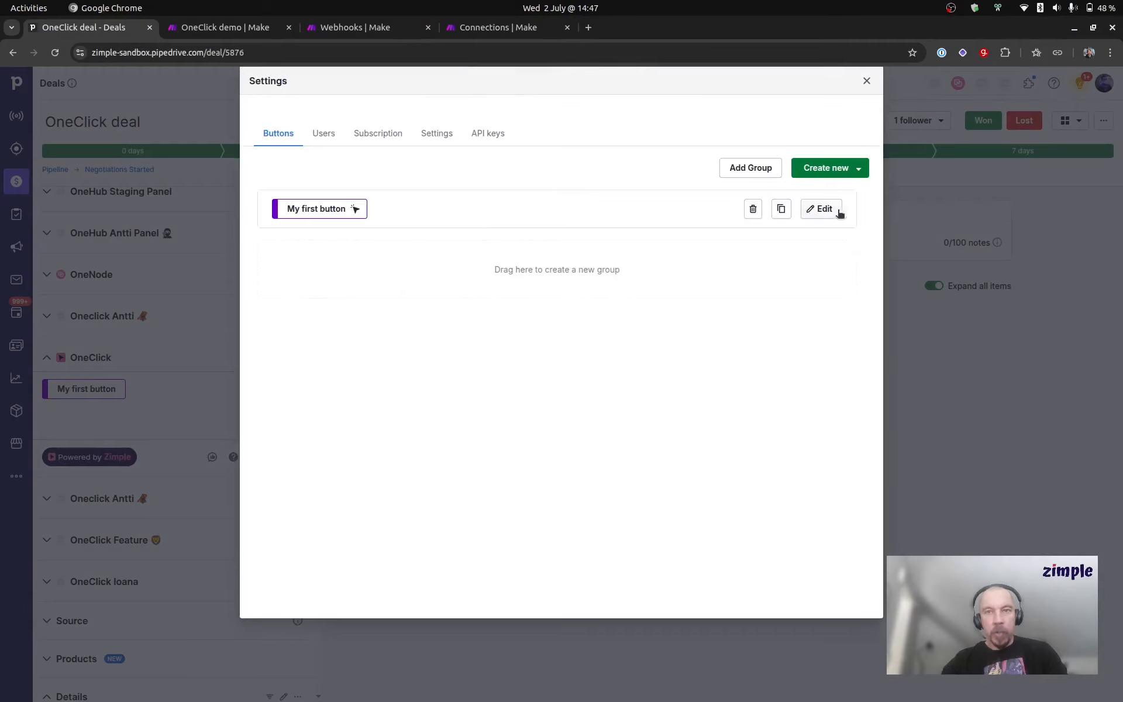
pyautogui.click(822, 211)
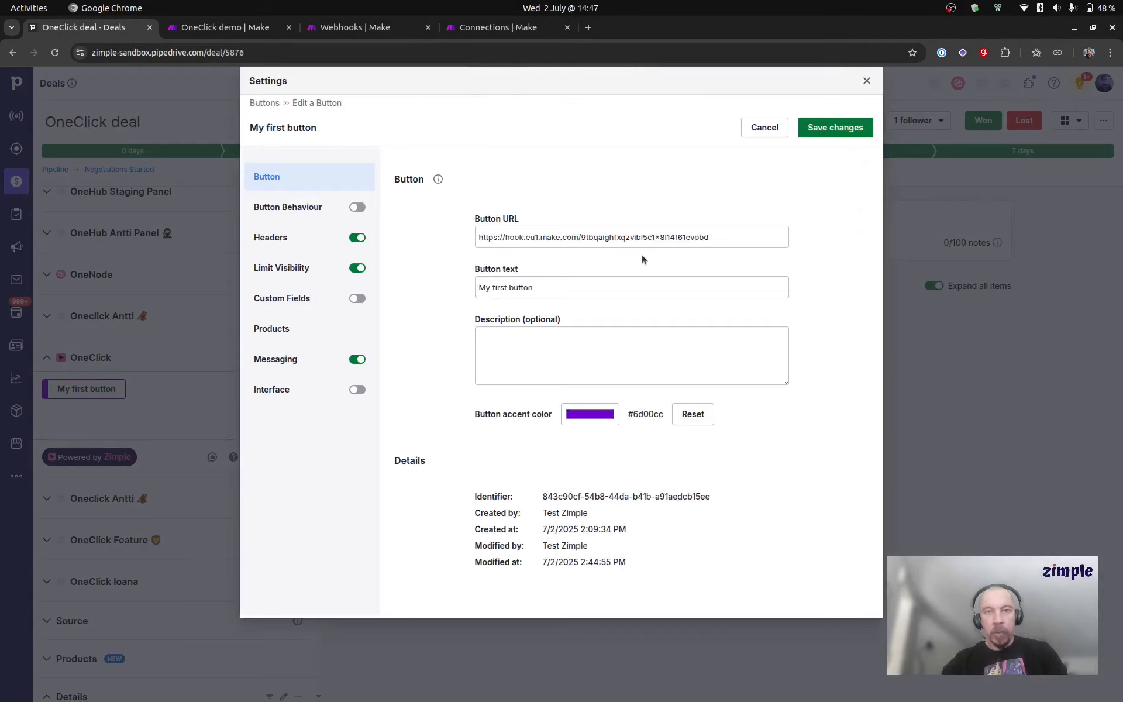
pyautogui.click(308, 326)
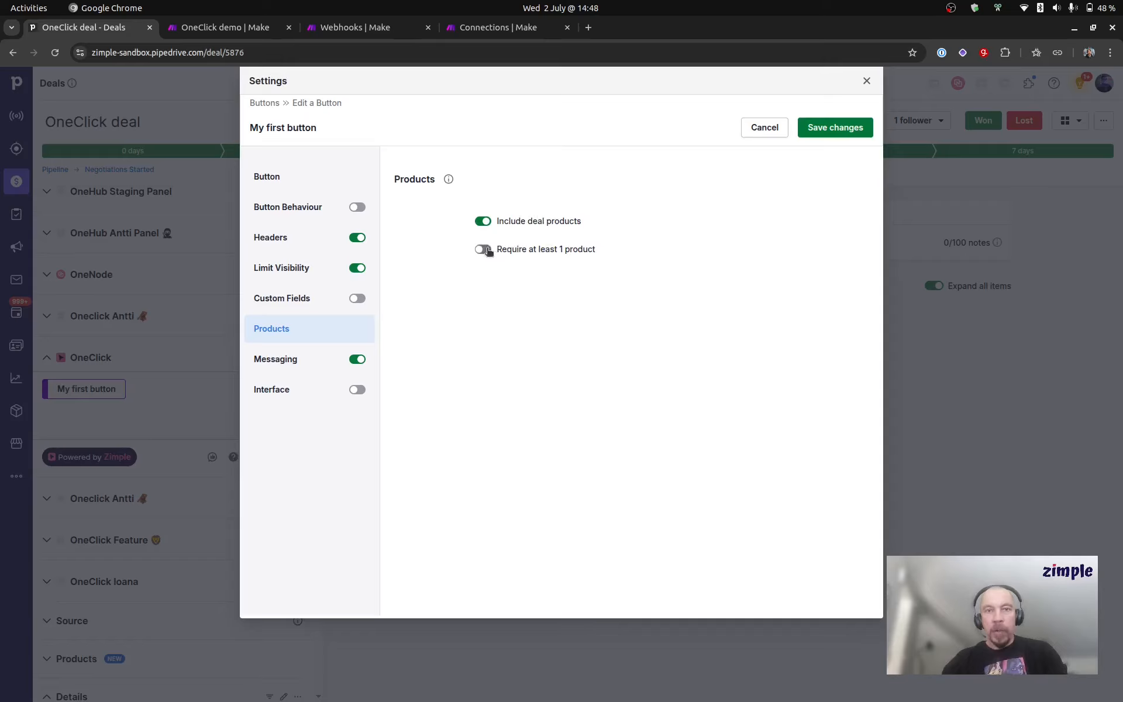
pyautogui.moveTo(497, 249); pyautogui.dragTo(637, 258)
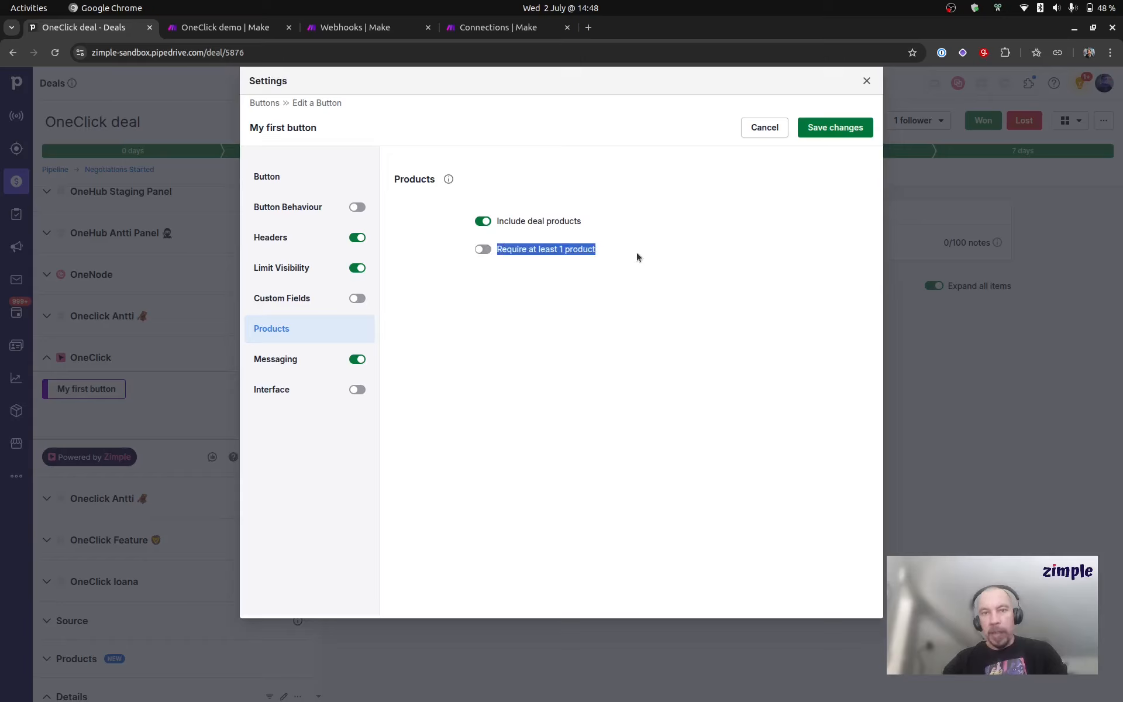
pyautogui.click(624, 254)
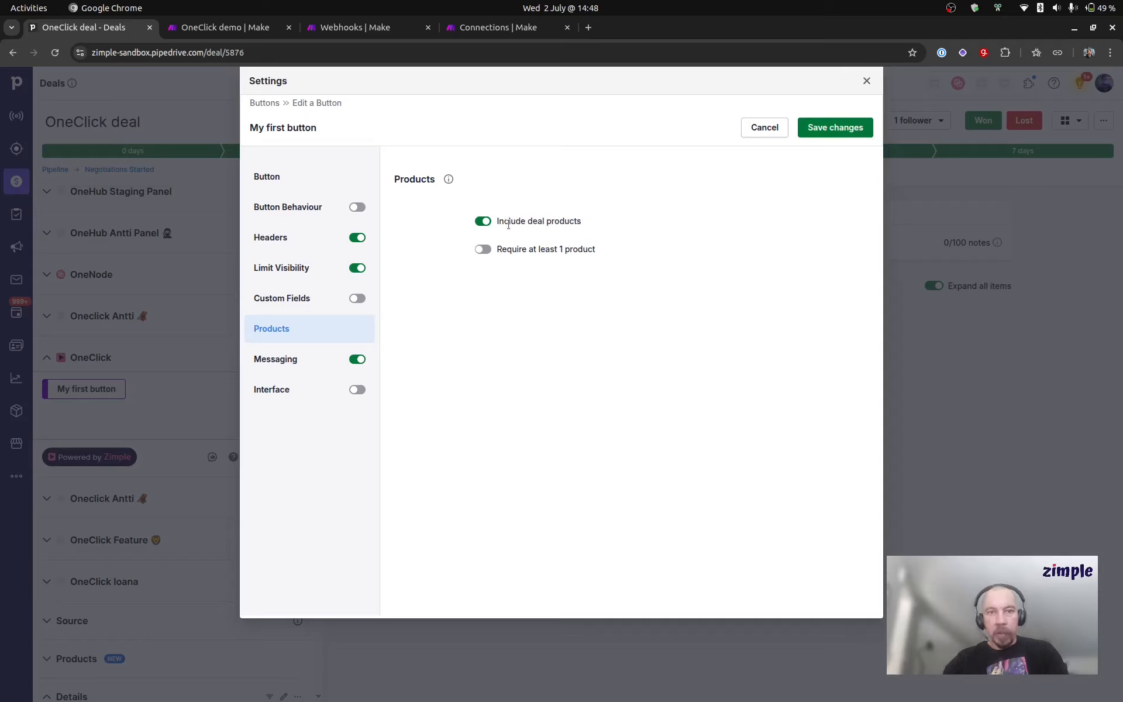
# Step: Enable custom fields for the button and add a Deal data field set to Title
pyautogui.click(316, 305)
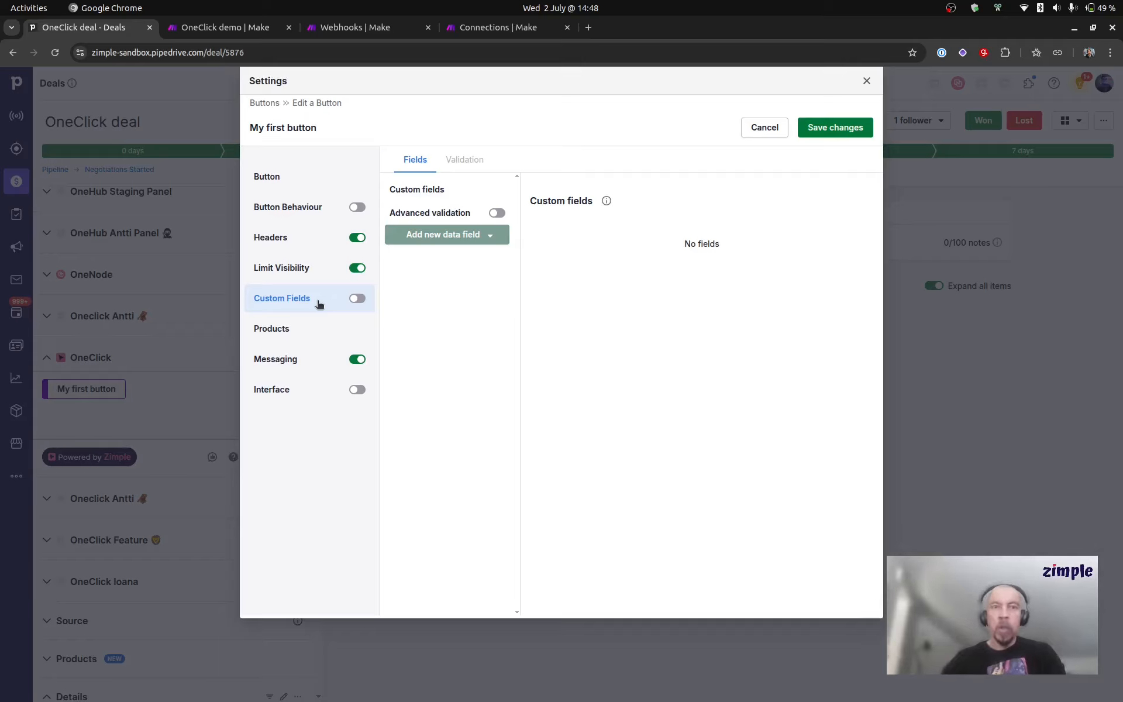
pyautogui.click(353, 298)
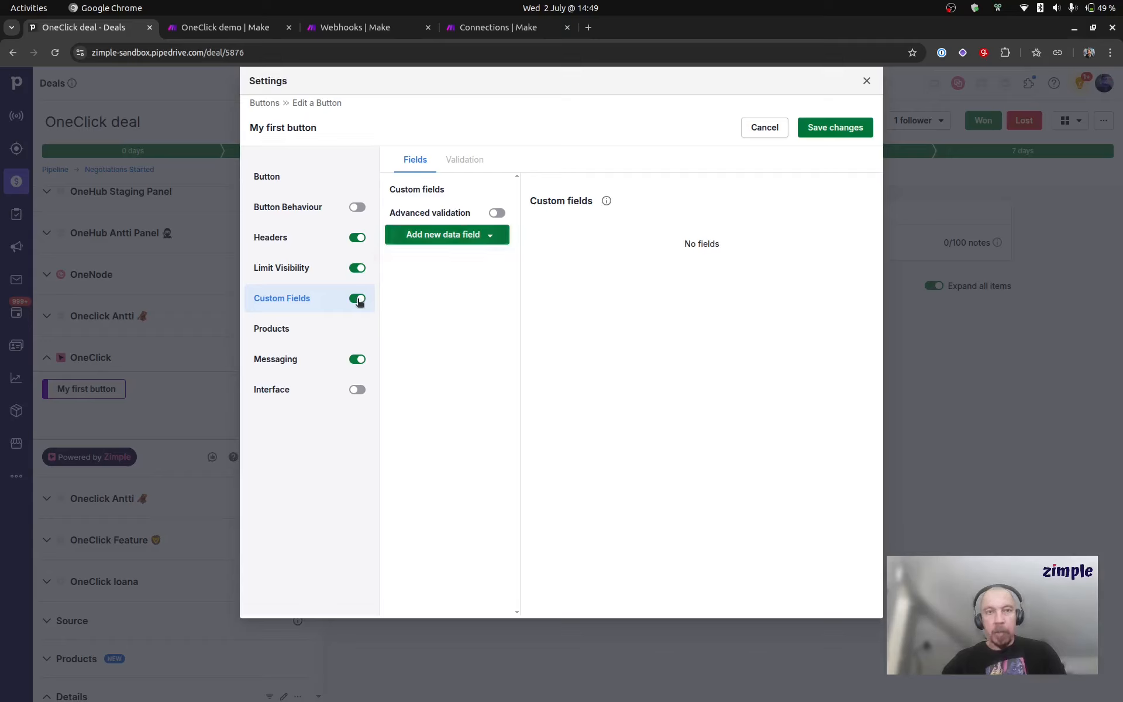
pyautogui.click(449, 236)
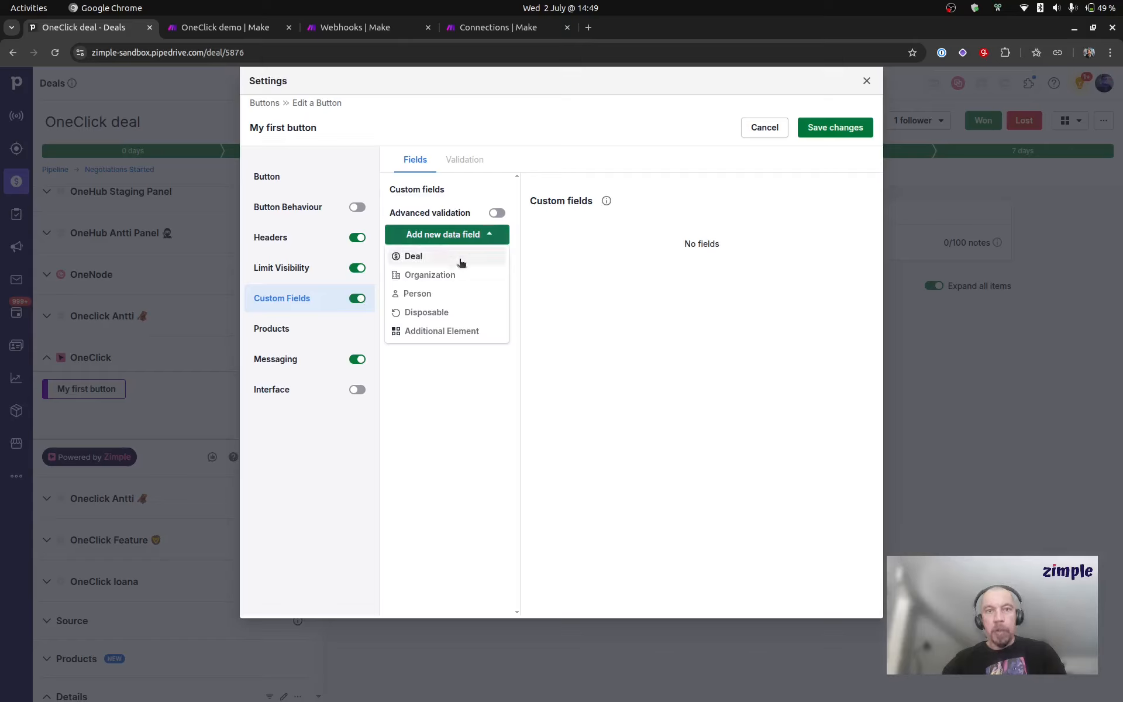
pyautogui.click(418, 260)
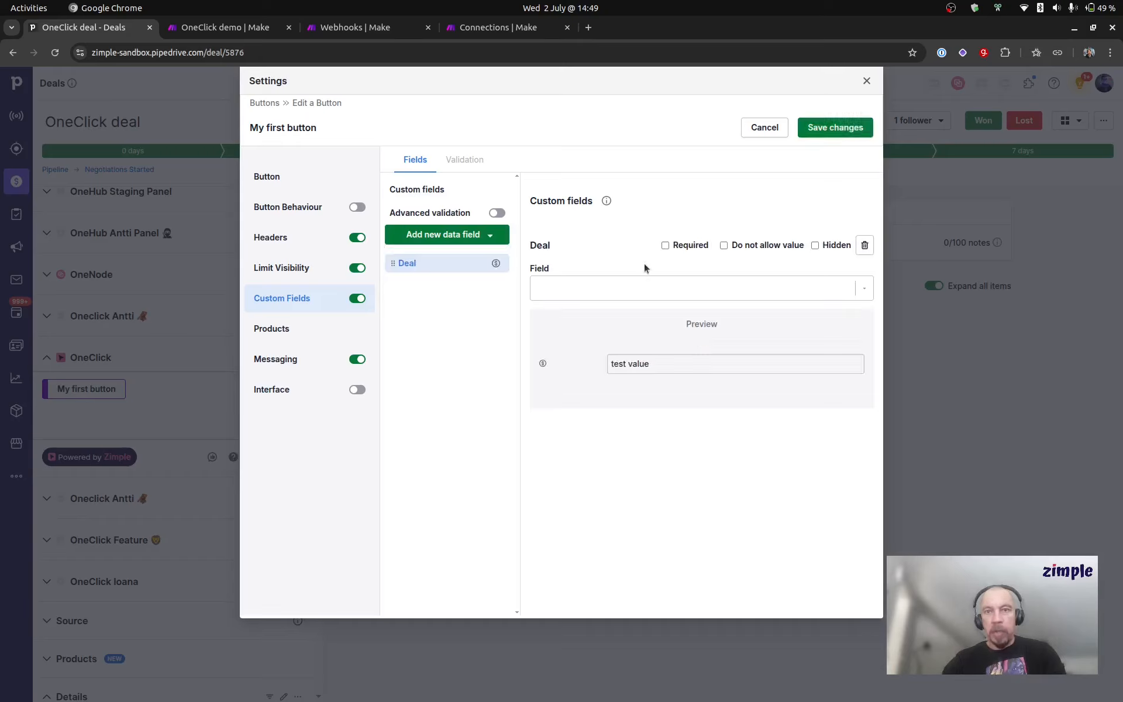
pyautogui.click(644, 290)
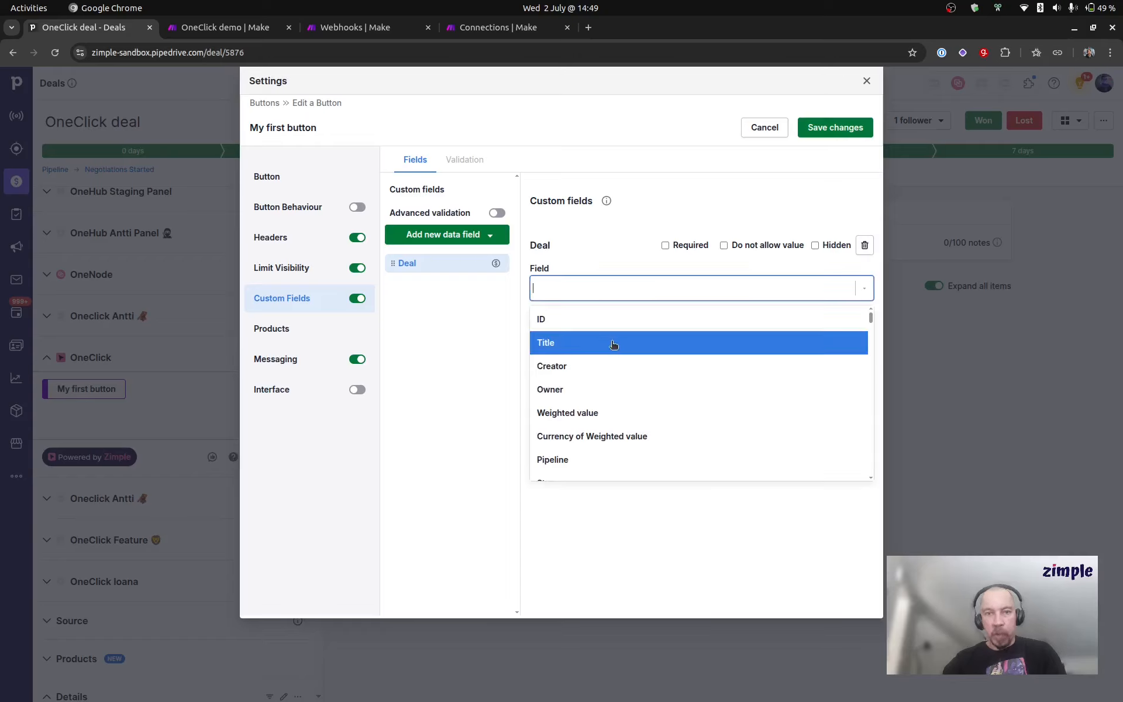
pyautogui.click(577, 340)
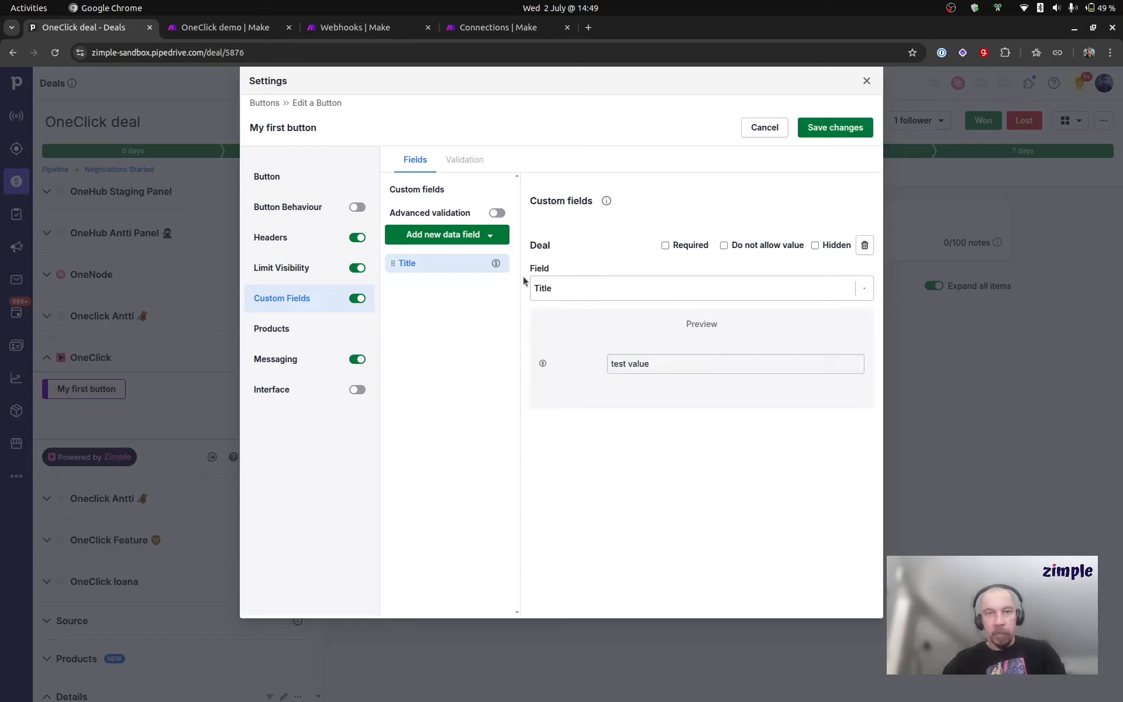
# Step: Add an Organization data field set to Customer business id (Netvisor)
pyautogui.click(461, 235)
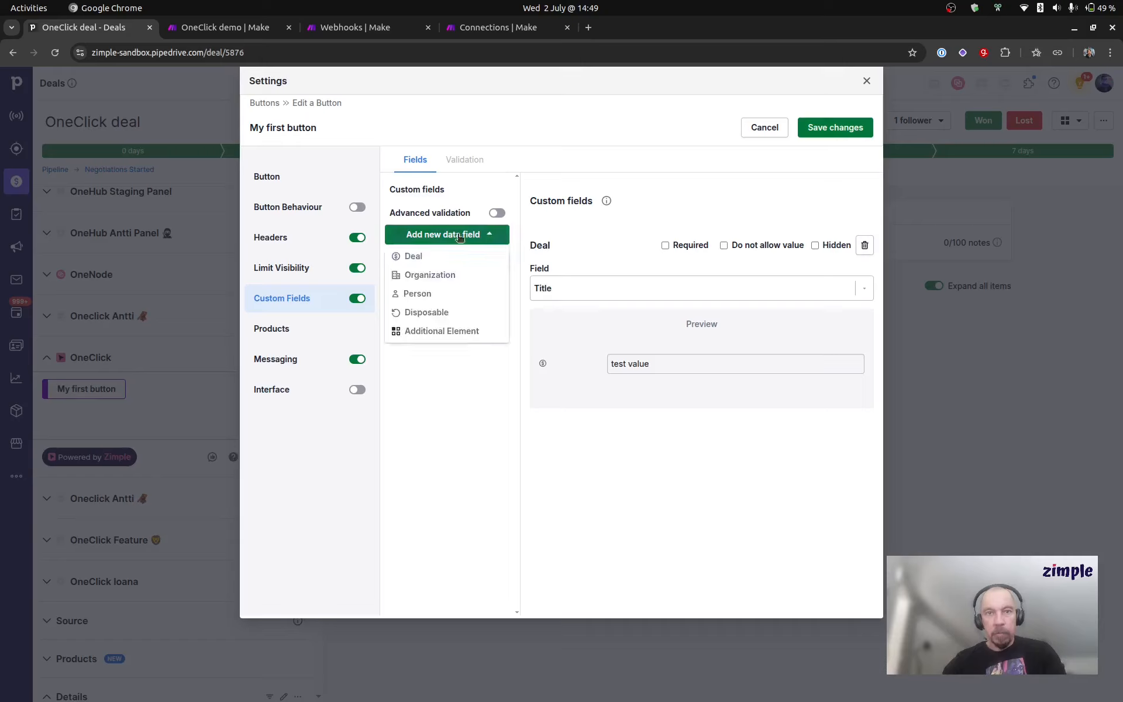
pyautogui.click(443, 276)
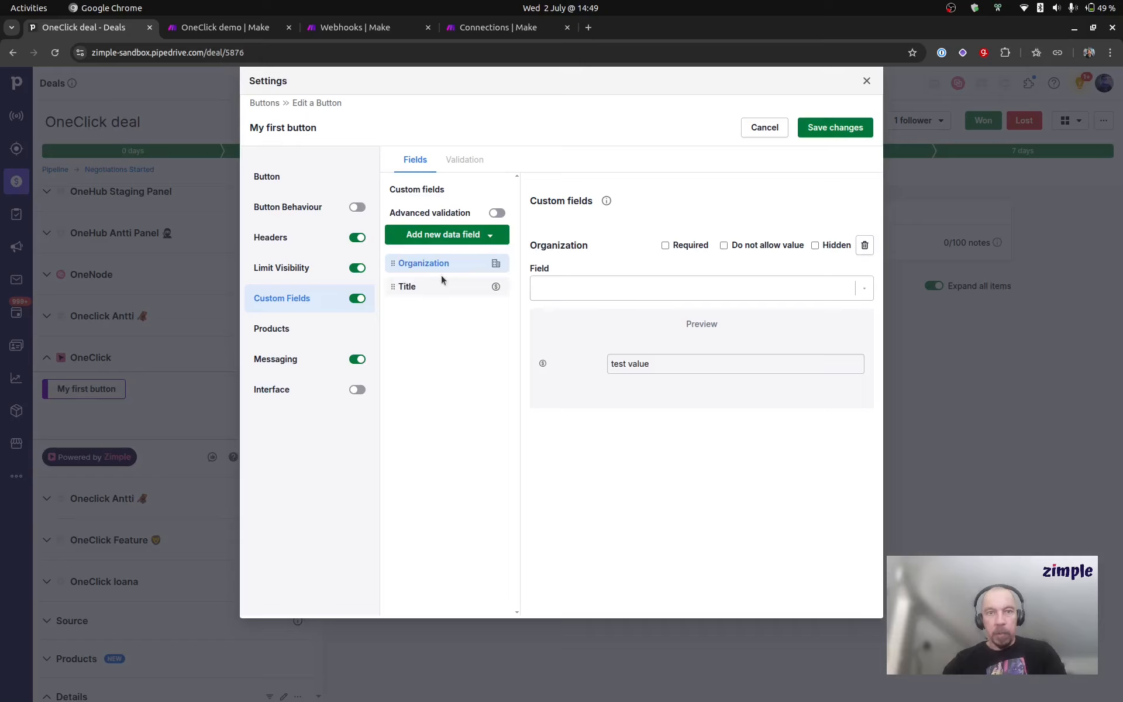
pyautogui.click(590, 289)
pyautogui.write('bus')
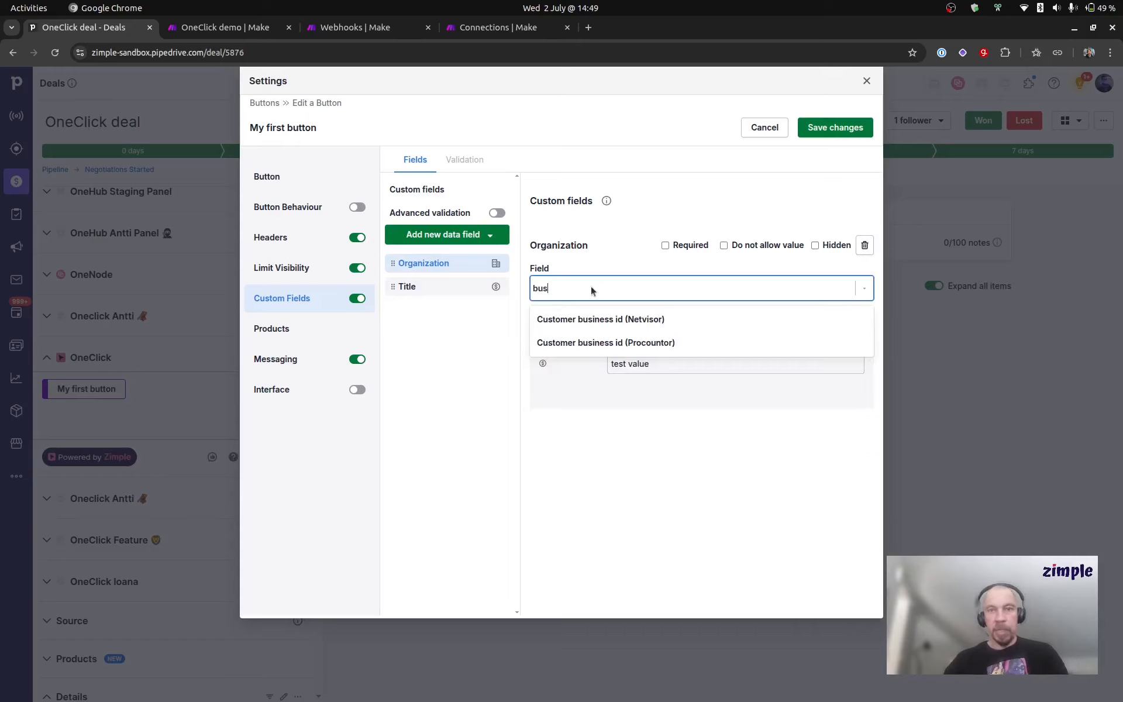
pyautogui.click(633, 318)
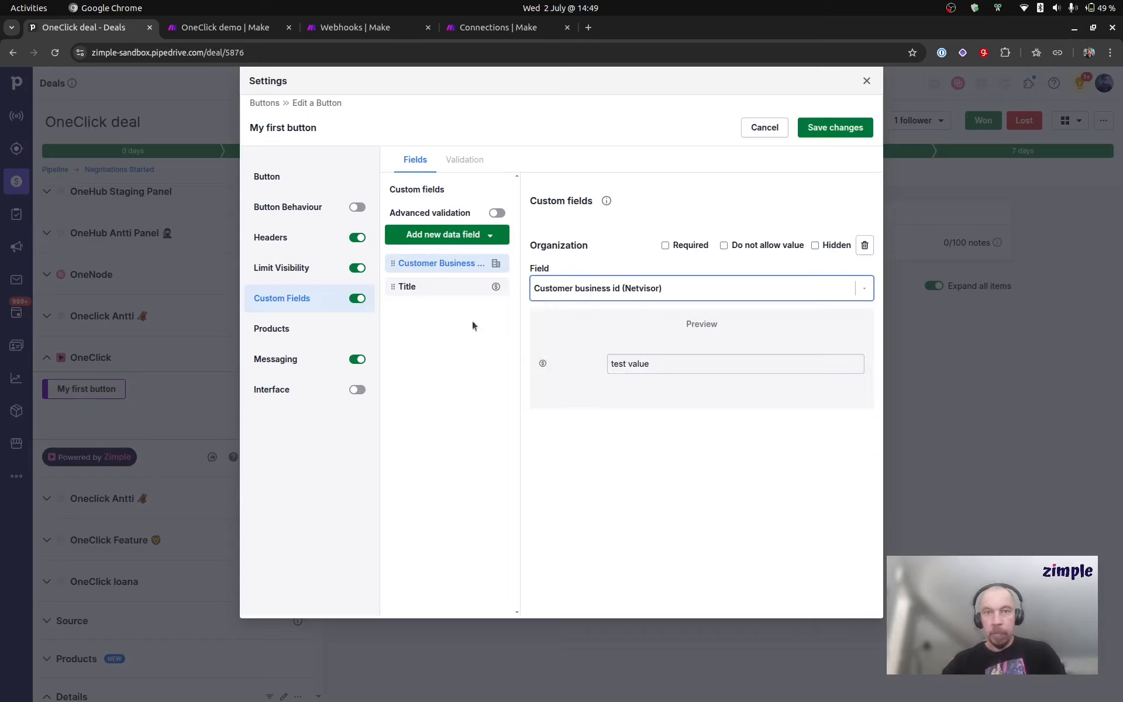
# Step: Add a Person data field set to Email
pyautogui.click(436, 239)
pyautogui.click(417, 293)
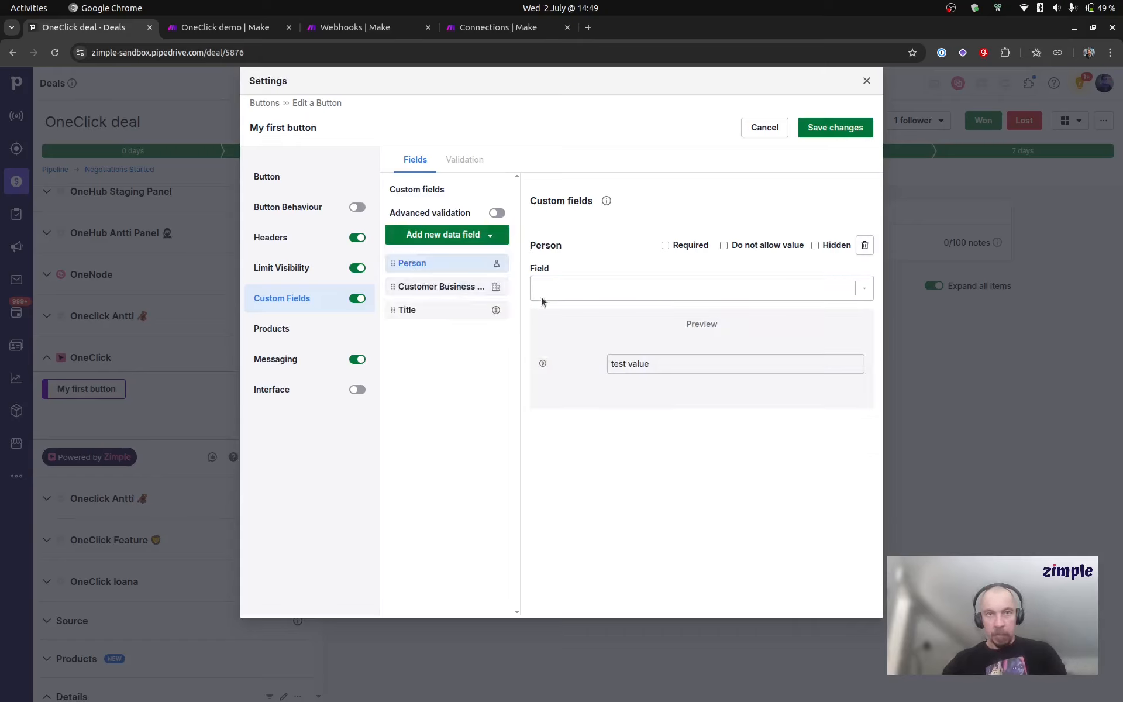
pyautogui.click(571, 288)
pyautogui.write('email')
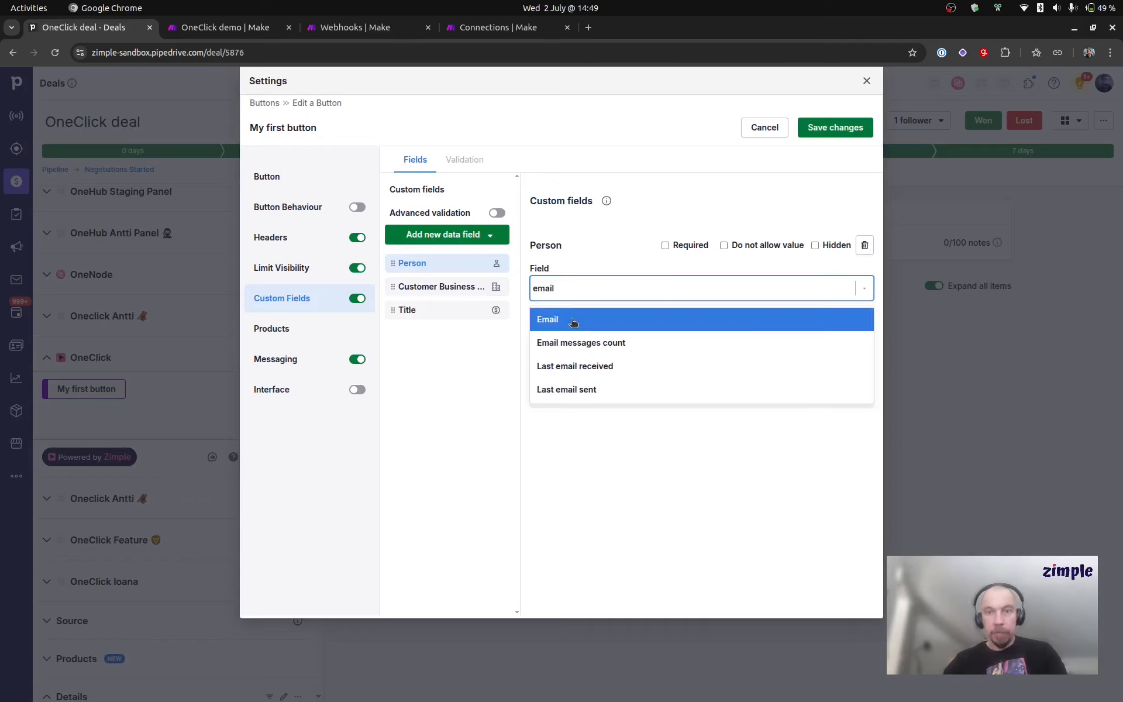
pyautogui.click(572, 320)
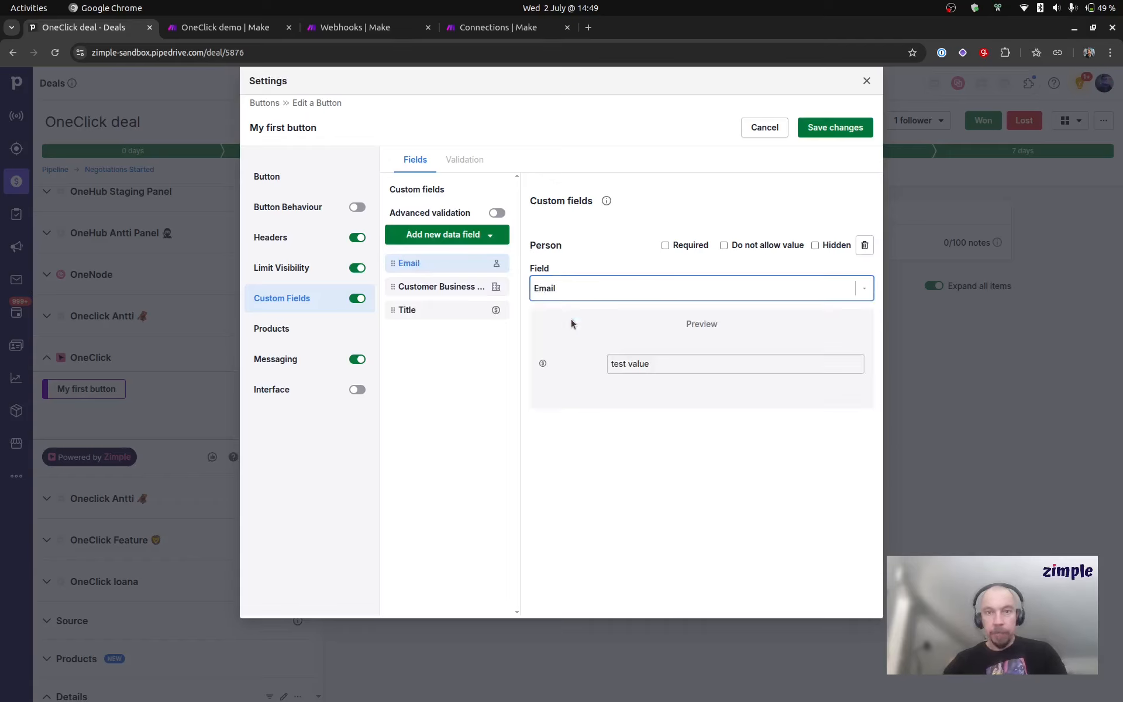
# Step: Add a Disposable data field of the Short text type with the label Description
pyautogui.click(443, 233)
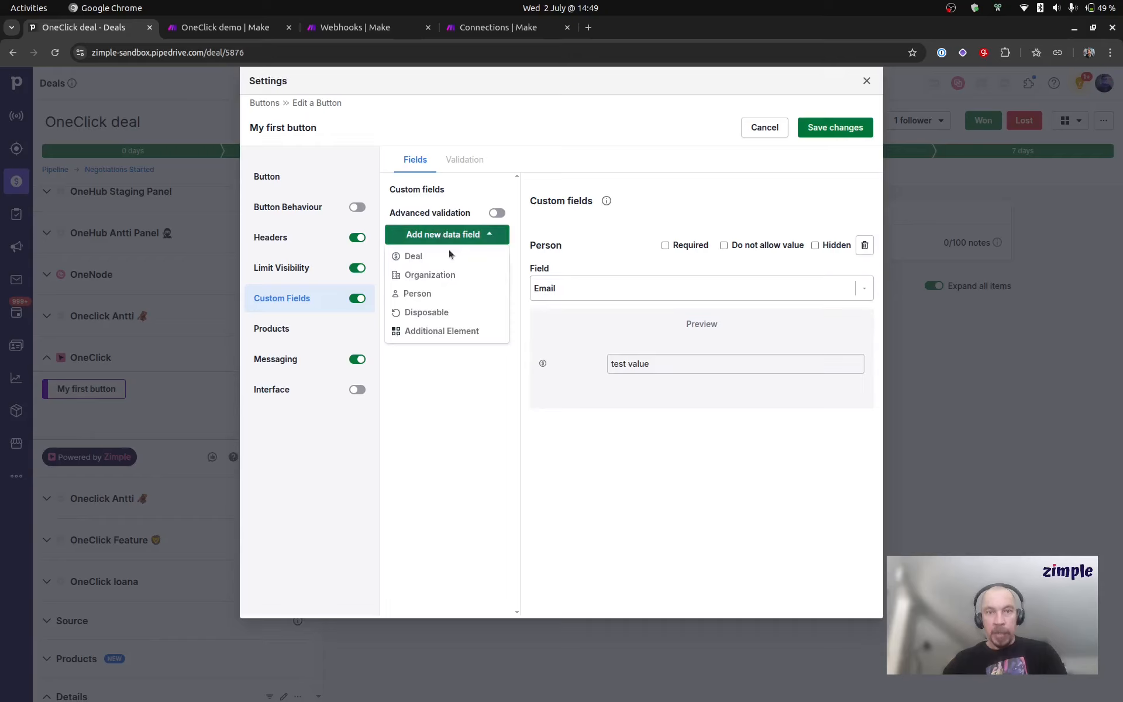
pyautogui.click(469, 314)
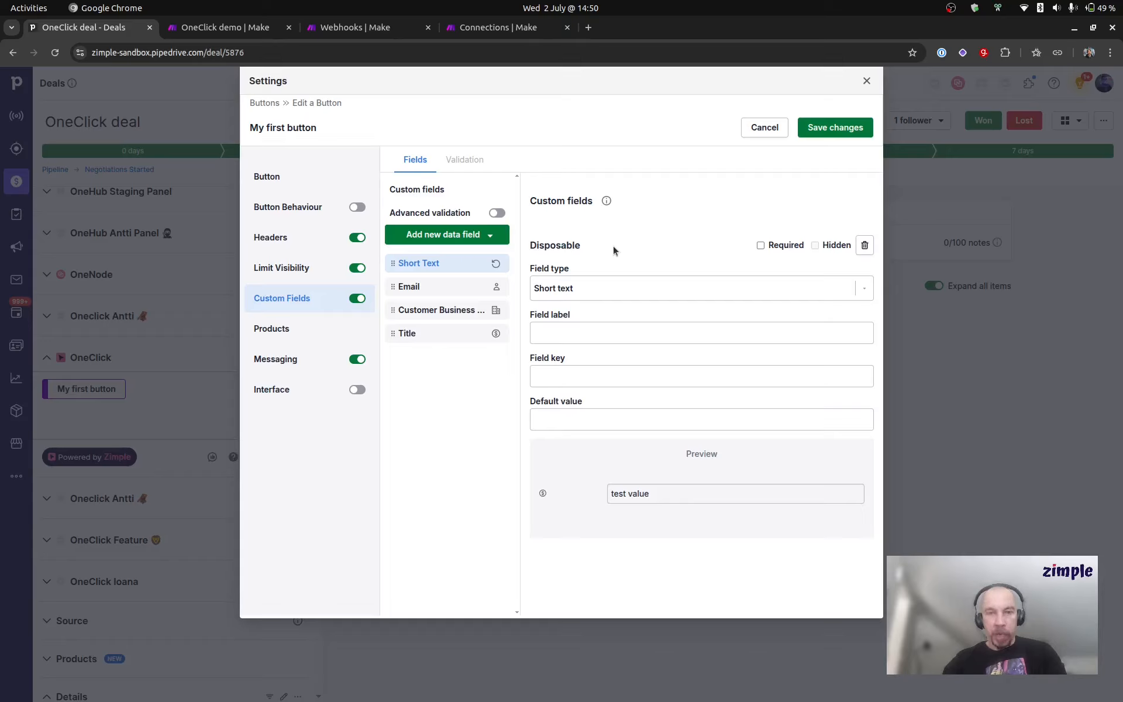
pyautogui.click(591, 286)
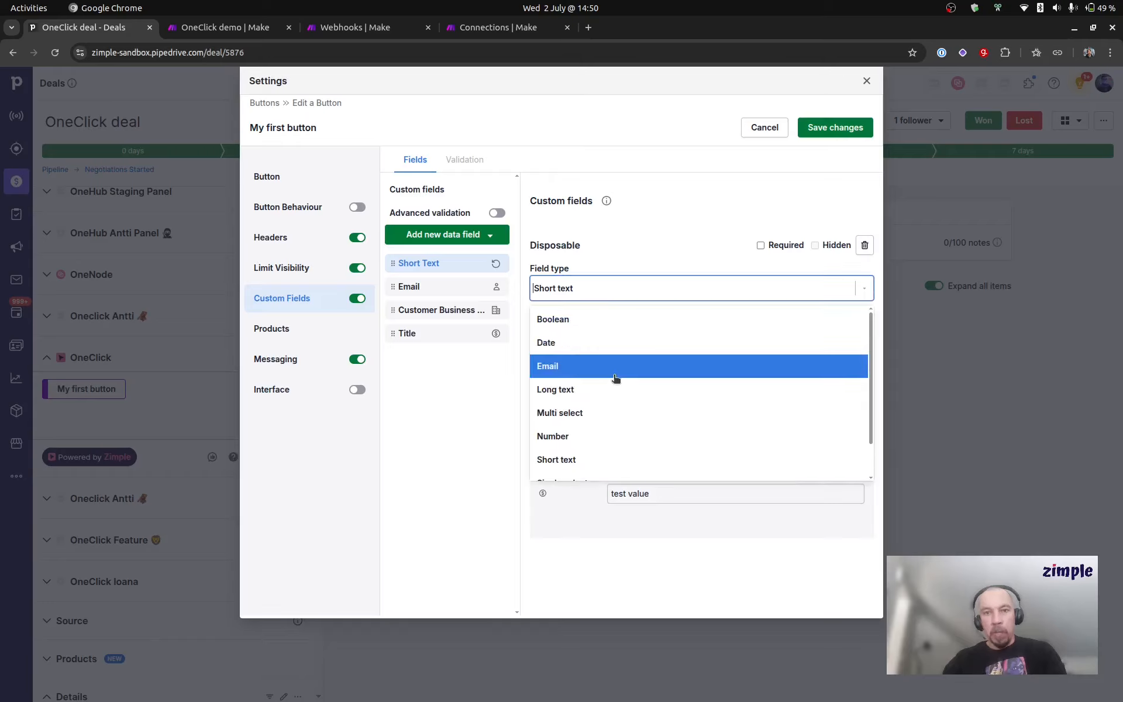
pyautogui.scroll(-1, 615, 374)
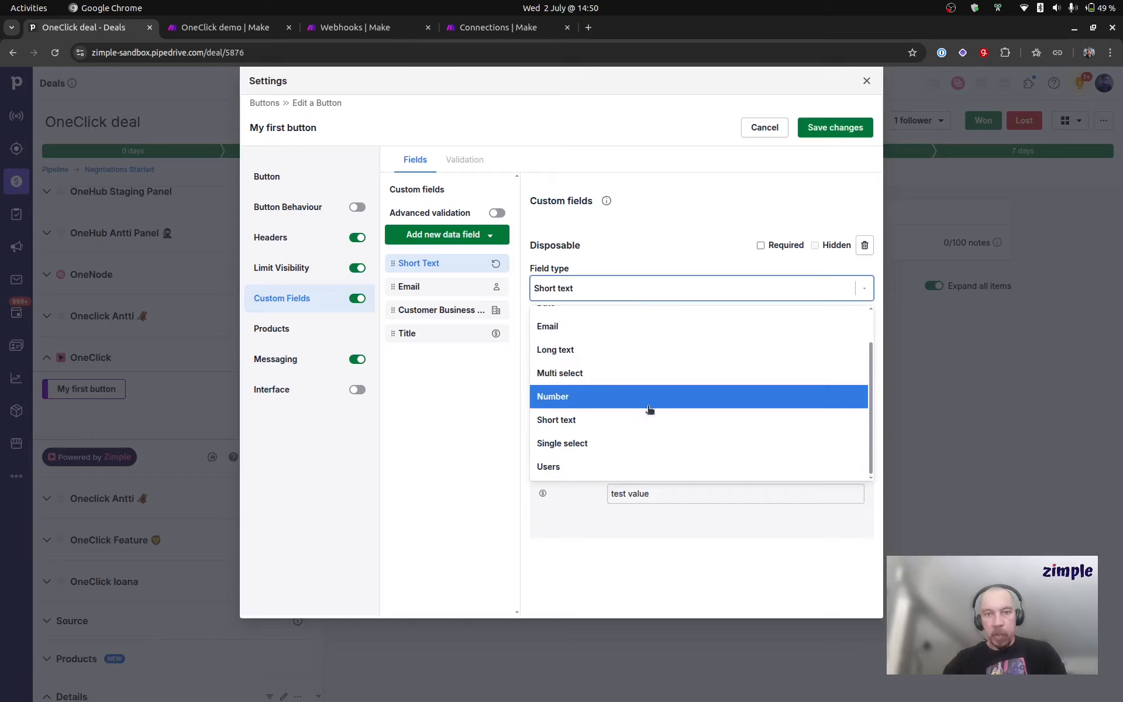
pyautogui.scroll(1, 650, 415)
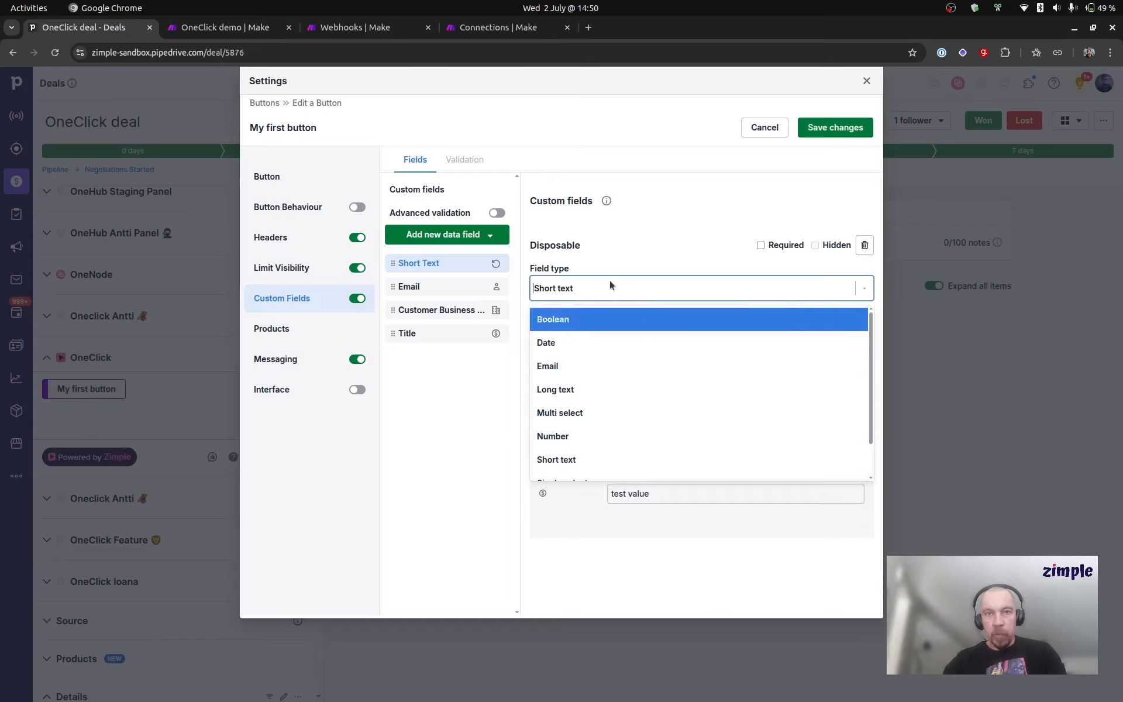
pyautogui.click(618, 250)
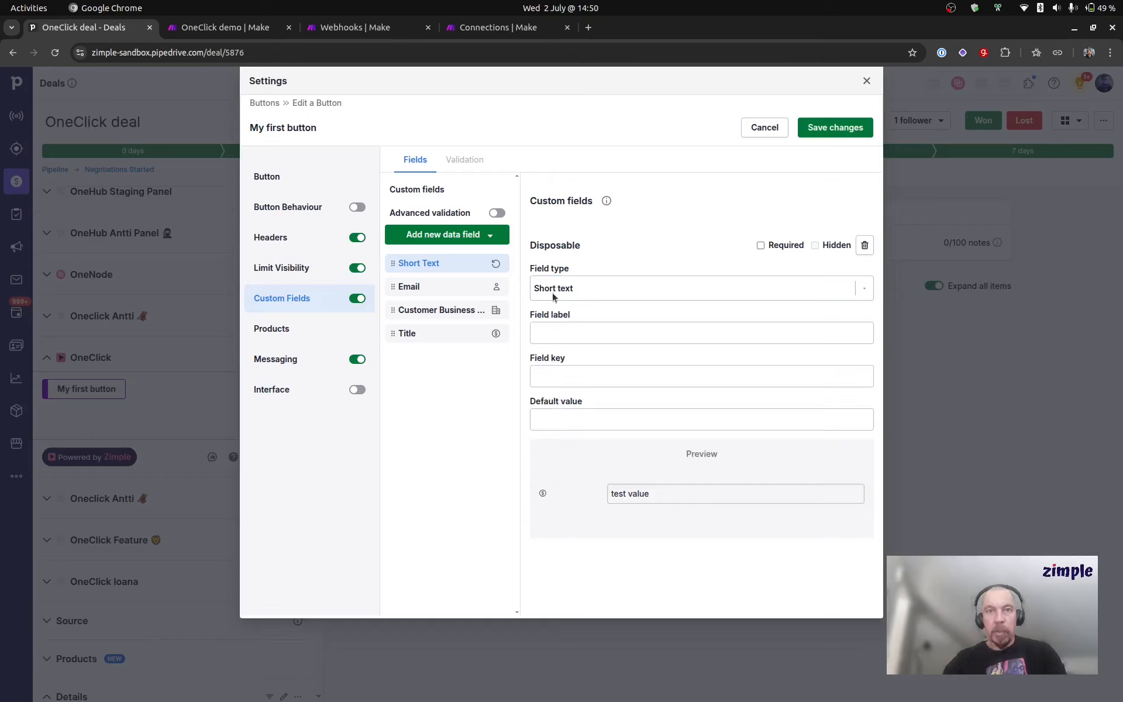
pyautogui.click(577, 331)
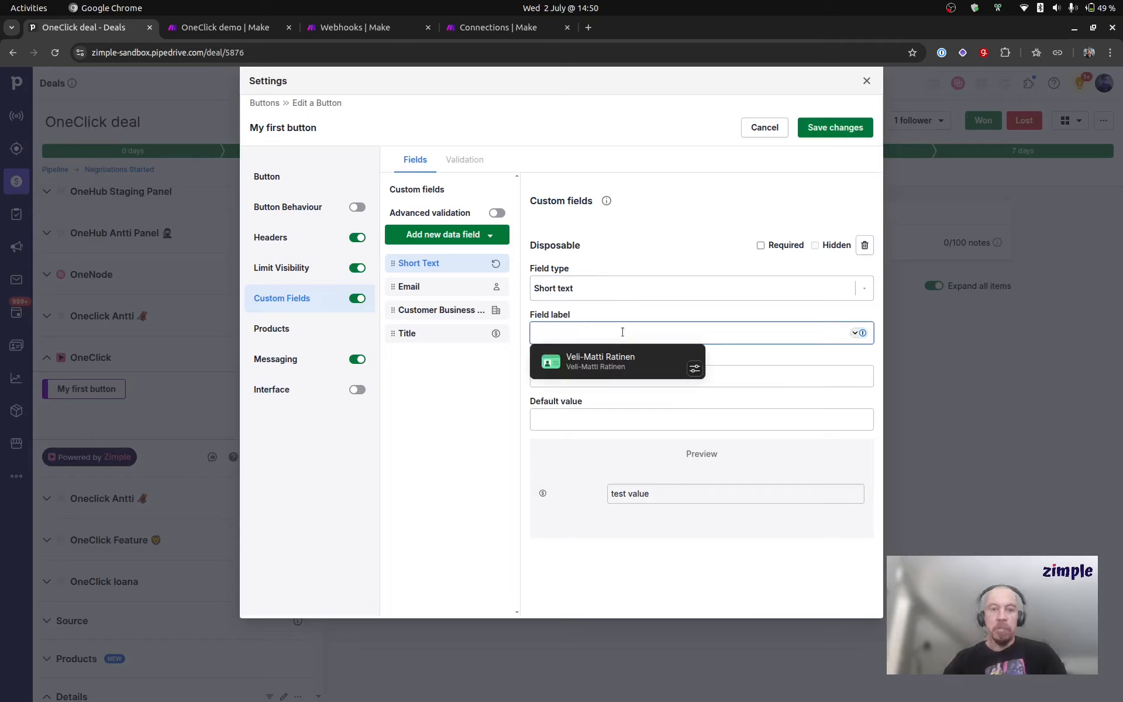
pyautogui.write('Description')
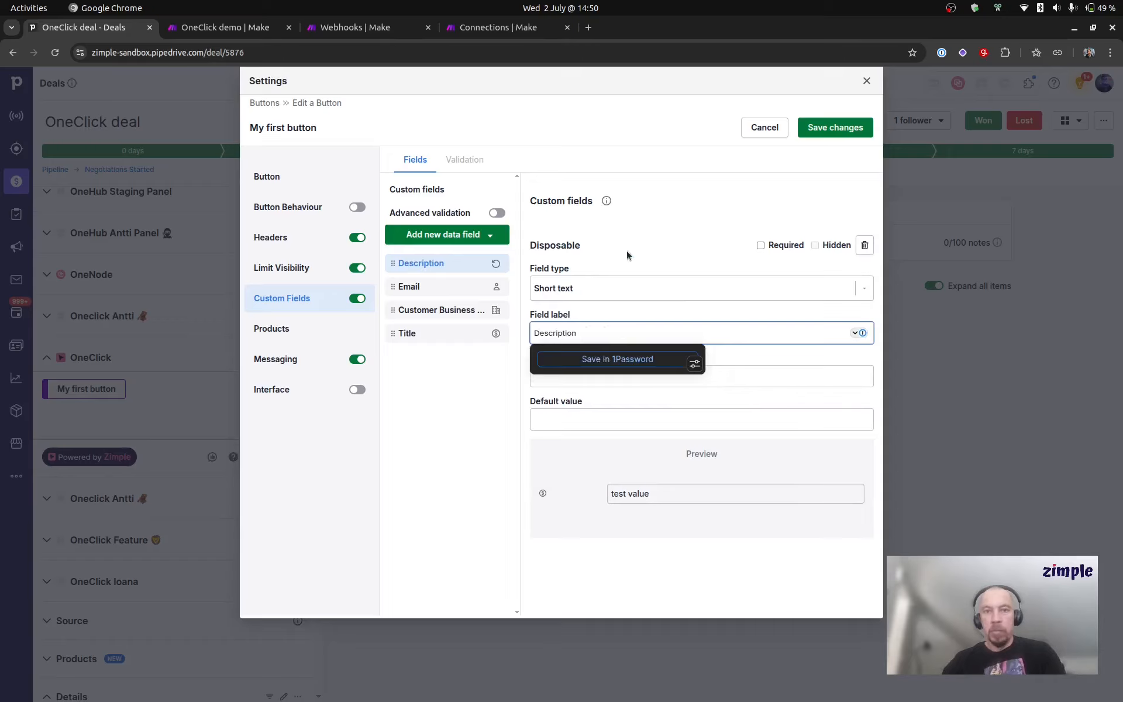
pyautogui.click(681, 362)
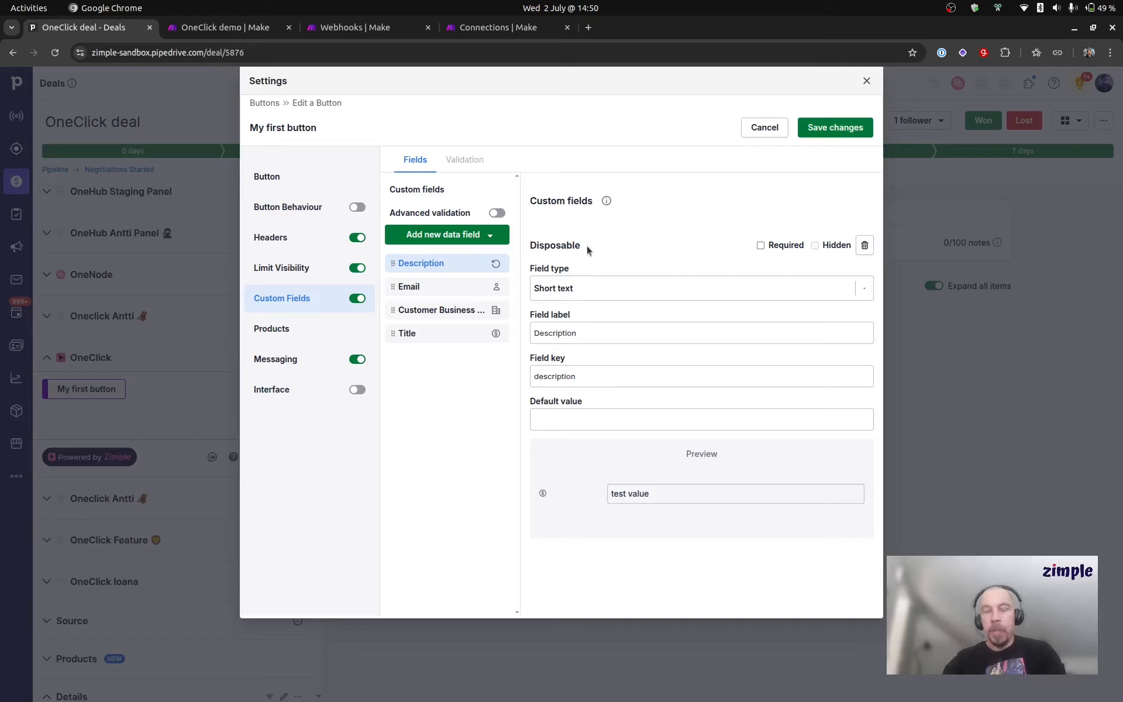
# Step: Review the added custom fields, save the button's changes and close the OneClick settings
pyautogui.click(440, 288)
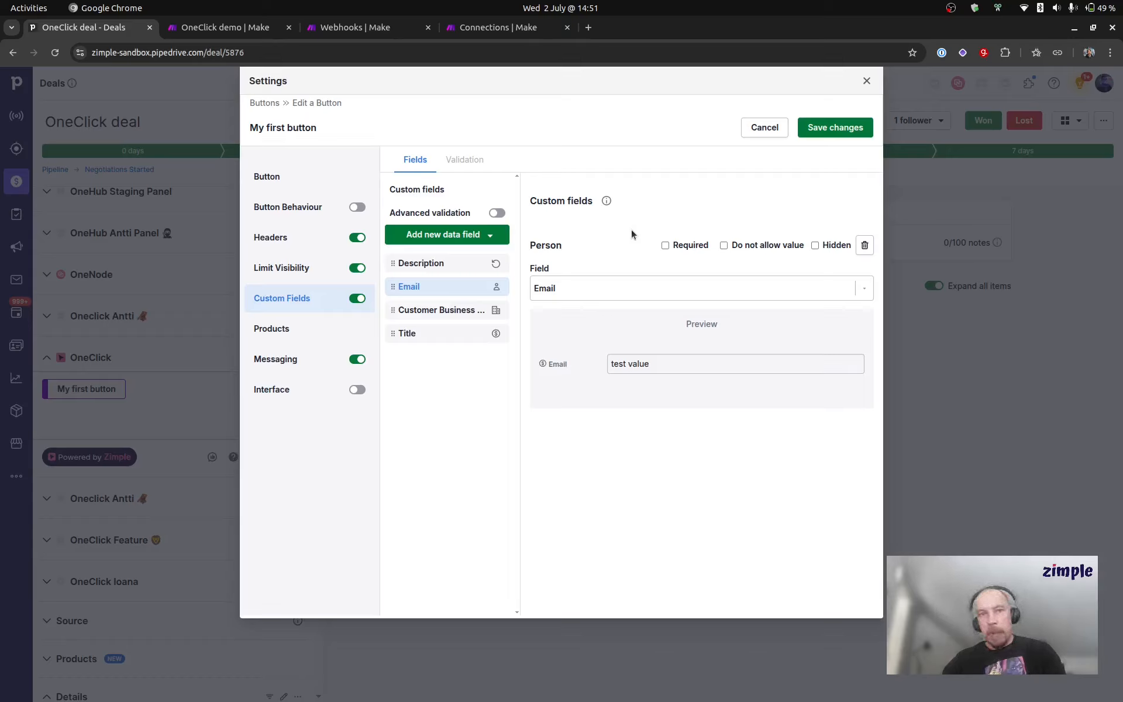
pyautogui.click(452, 309)
pyautogui.click(438, 263)
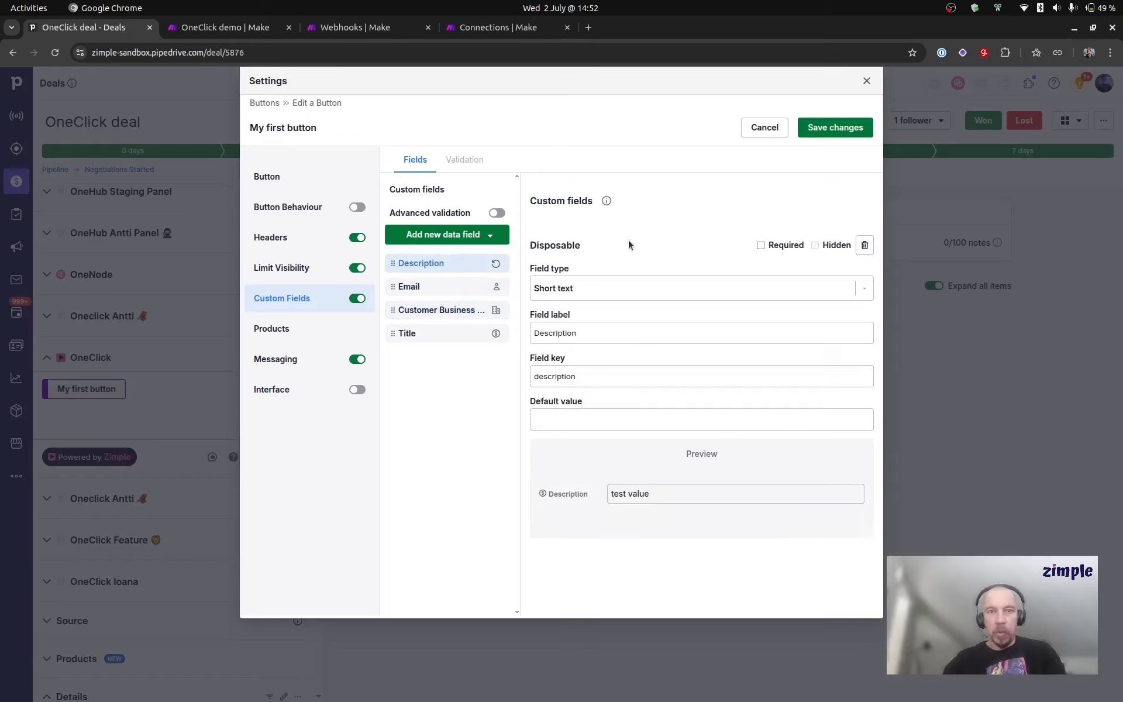
pyautogui.click(436, 287)
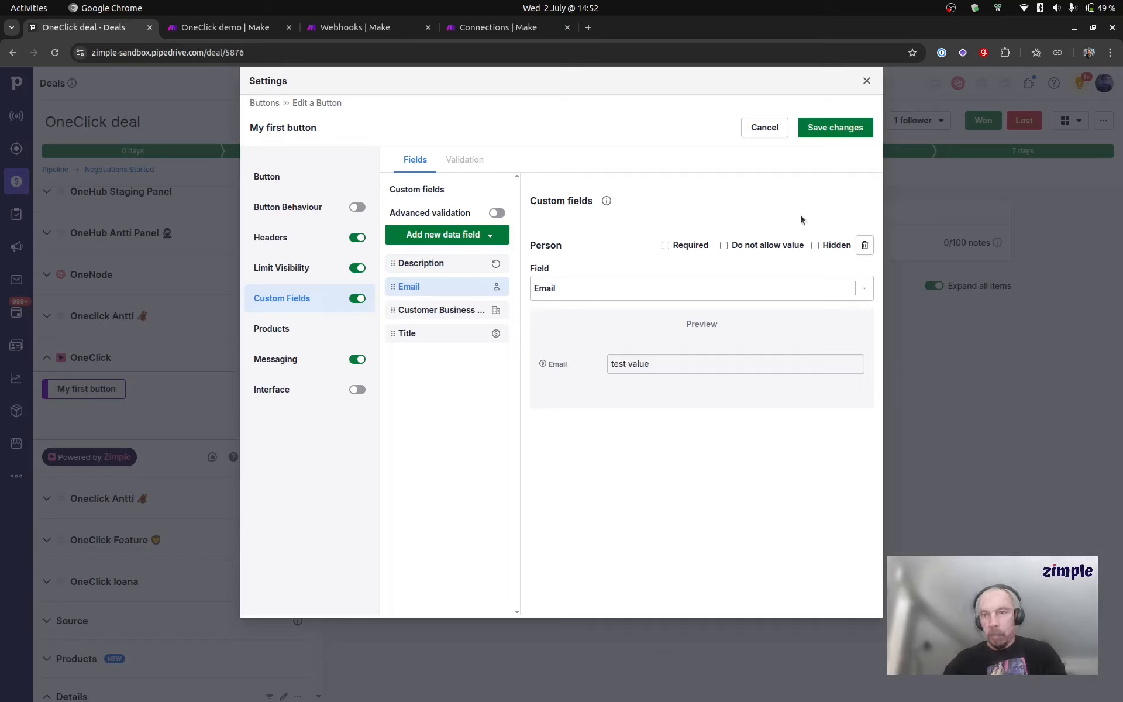
pyautogui.click(835, 129)
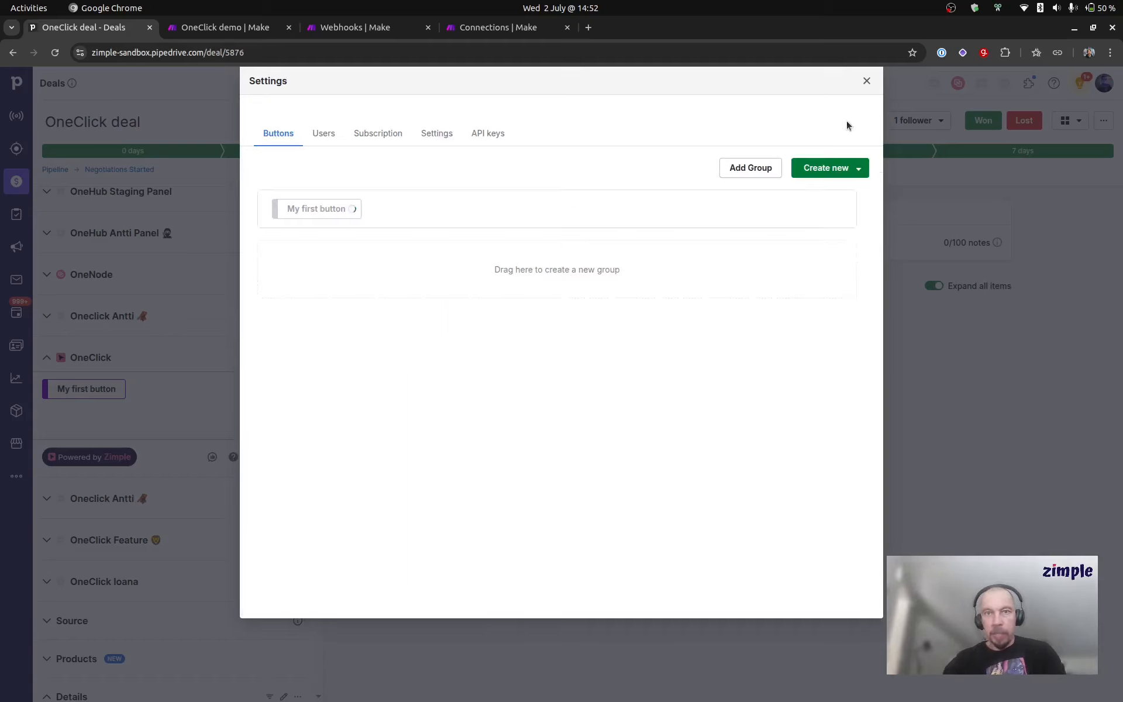
pyautogui.click(866, 83)
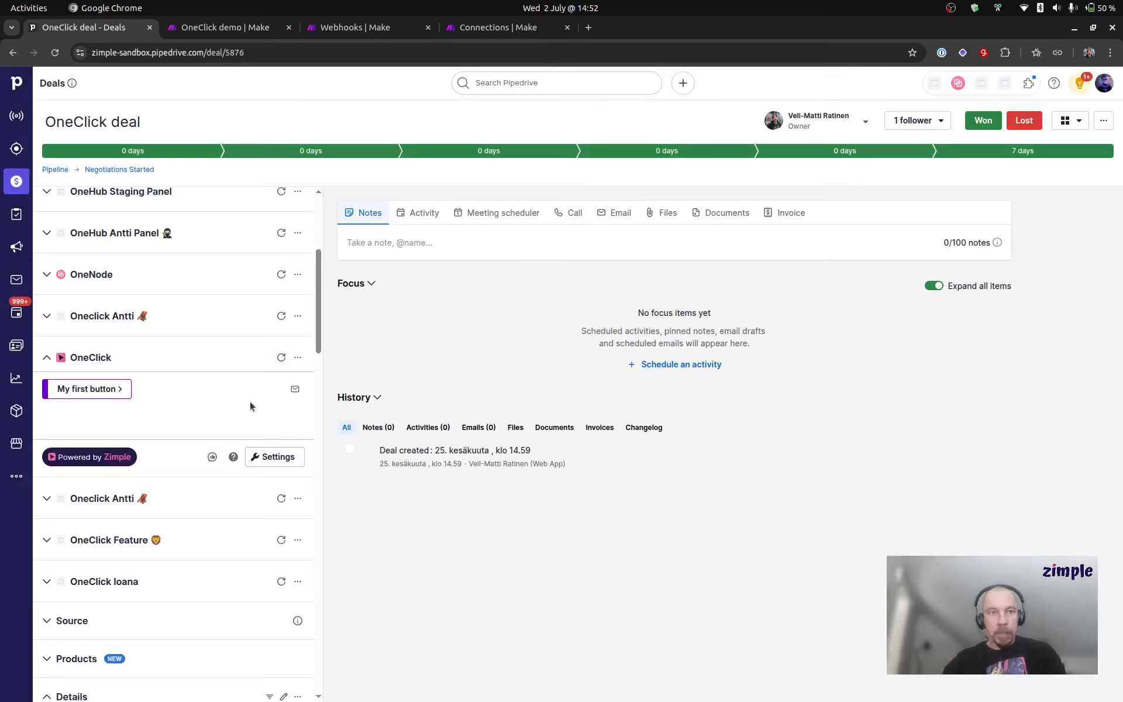
# Step: Switch to the OneClick demo scenario in Make and run it once, waiting for new data
pyautogui.click(237, 37)
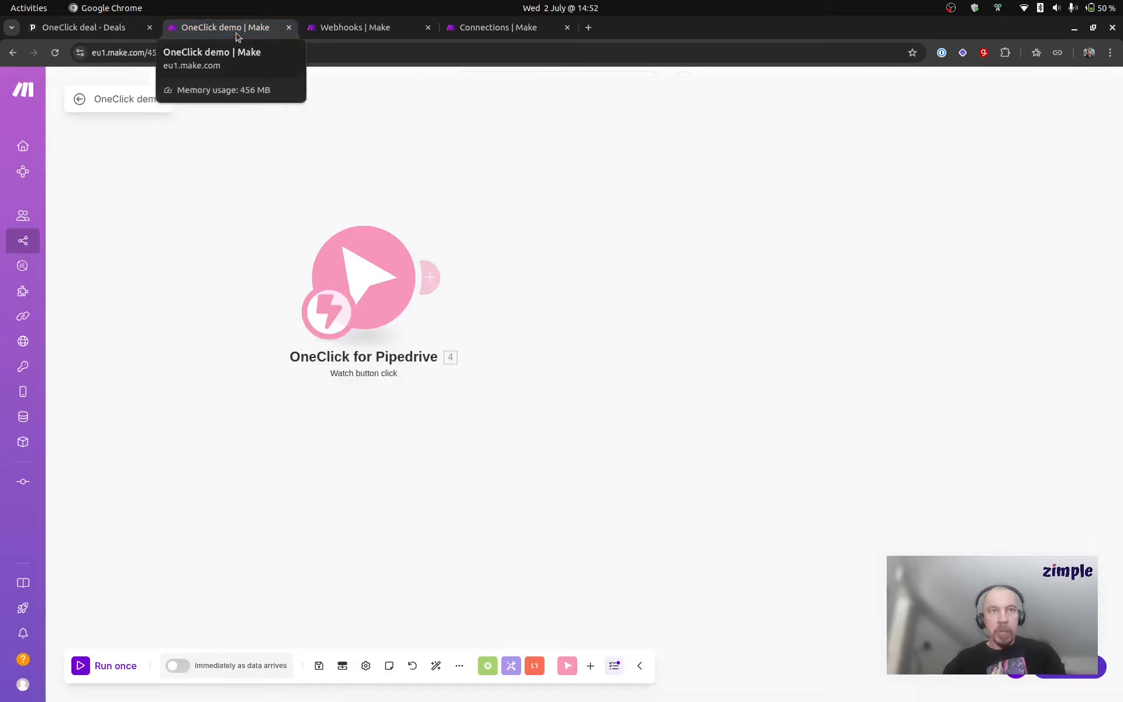
pyautogui.click(131, 661)
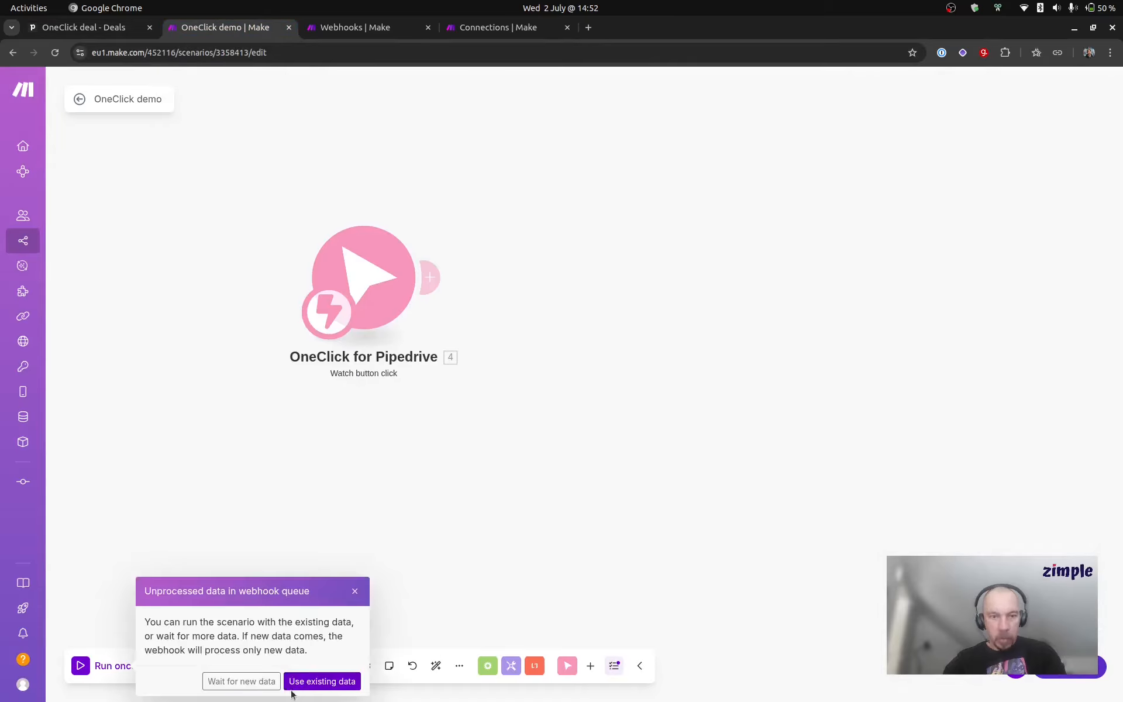
pyautogui.click(243, 681)
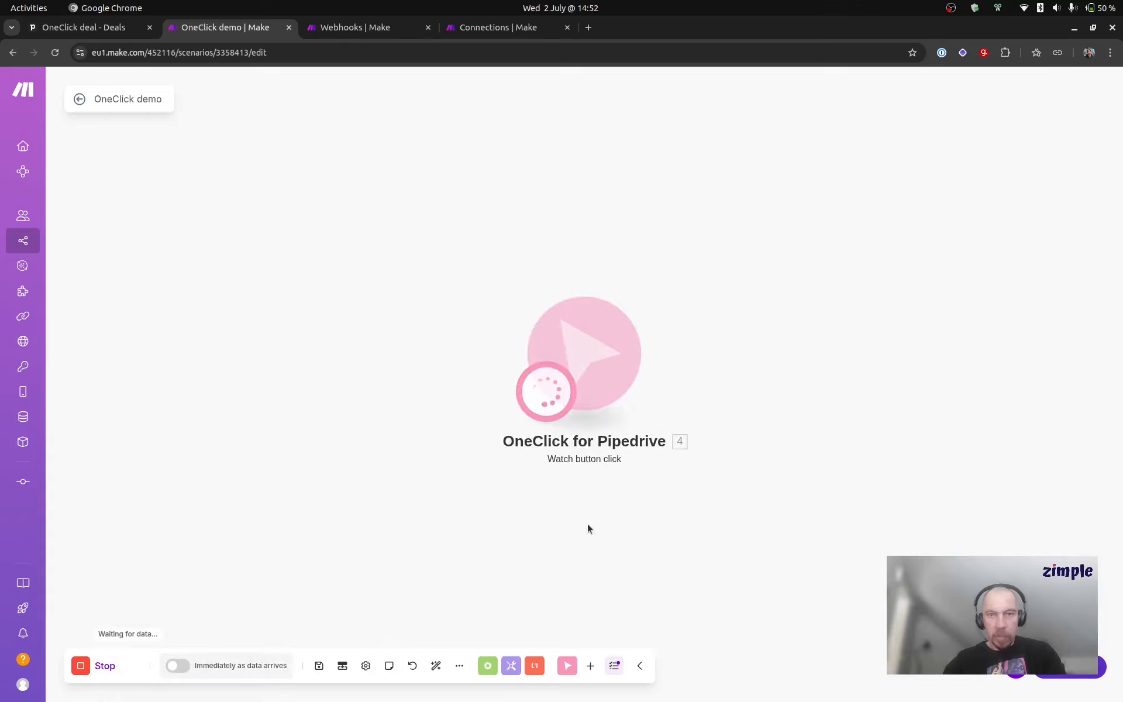
# Step: In the Pipedrive deal, open My first button, enter "Hello!" as the Description and submit the button
pyautogui.click(115, 28)
pyautogui.click(104, 390)
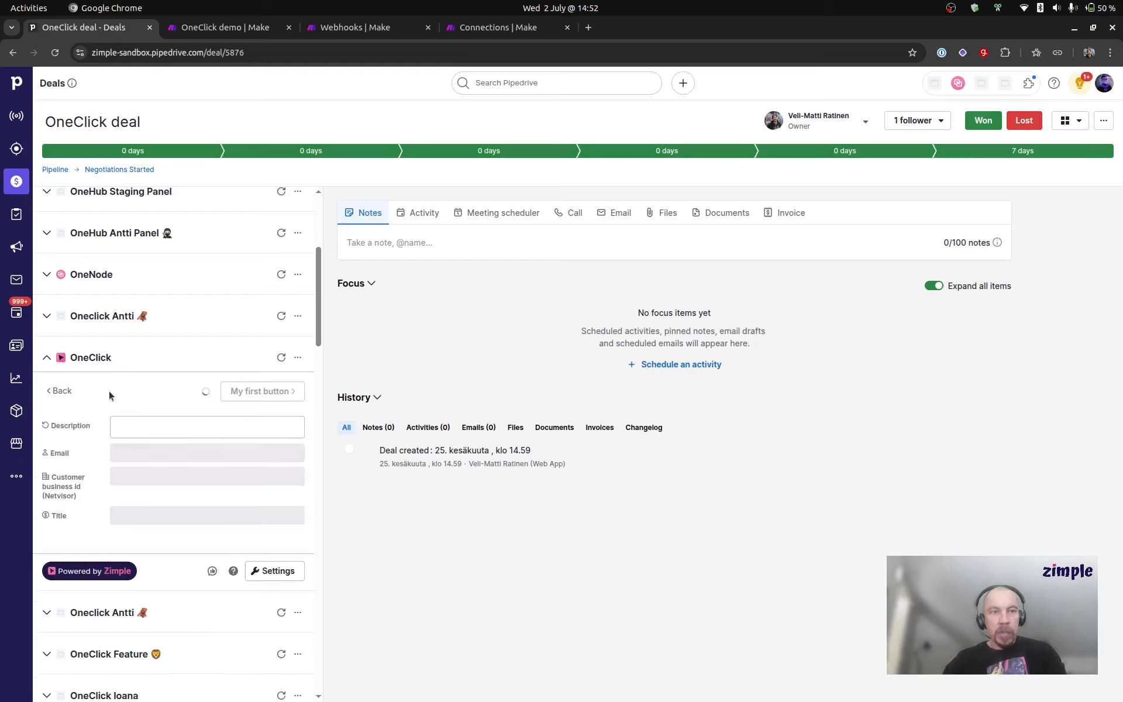
pyautogui.click(130, 428)
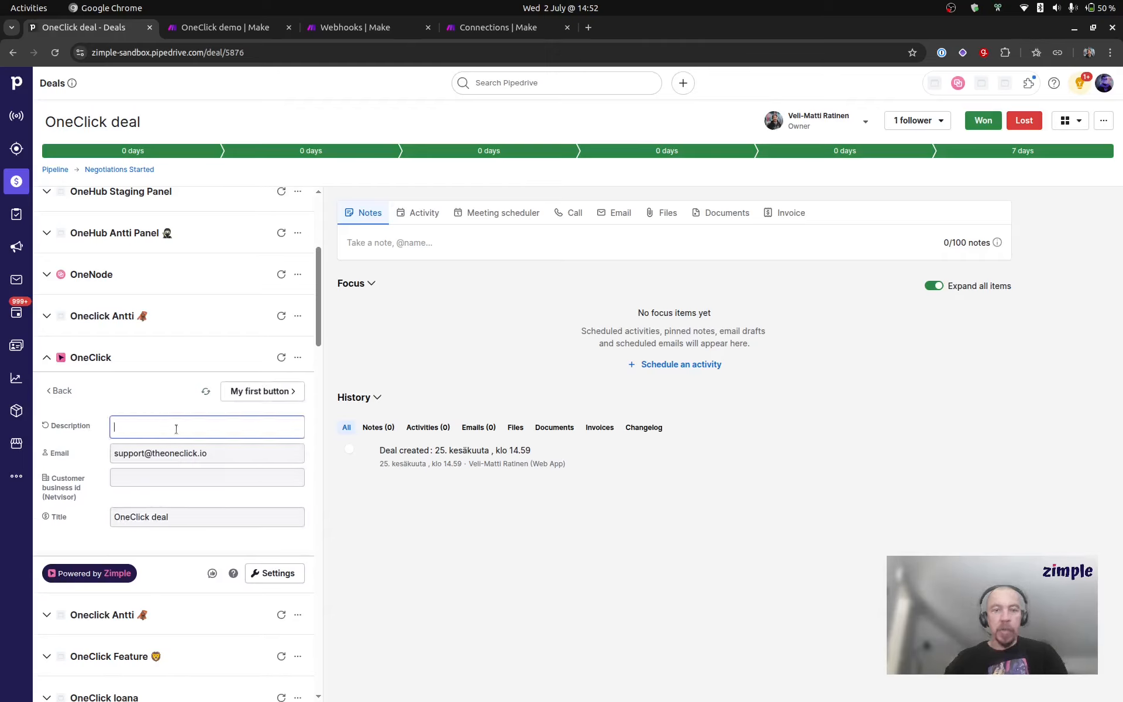
pyautogui.write('Hello!')
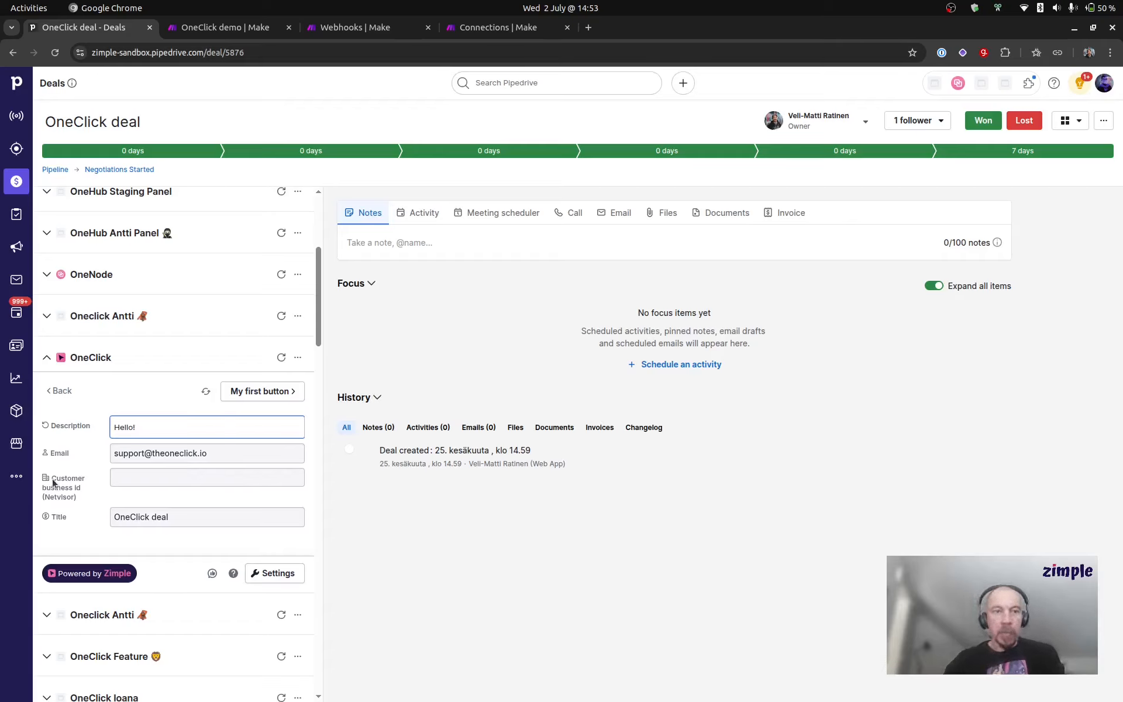
pyautogui.moveTo(51, 478); pyautogui.dragTo(76, 500)
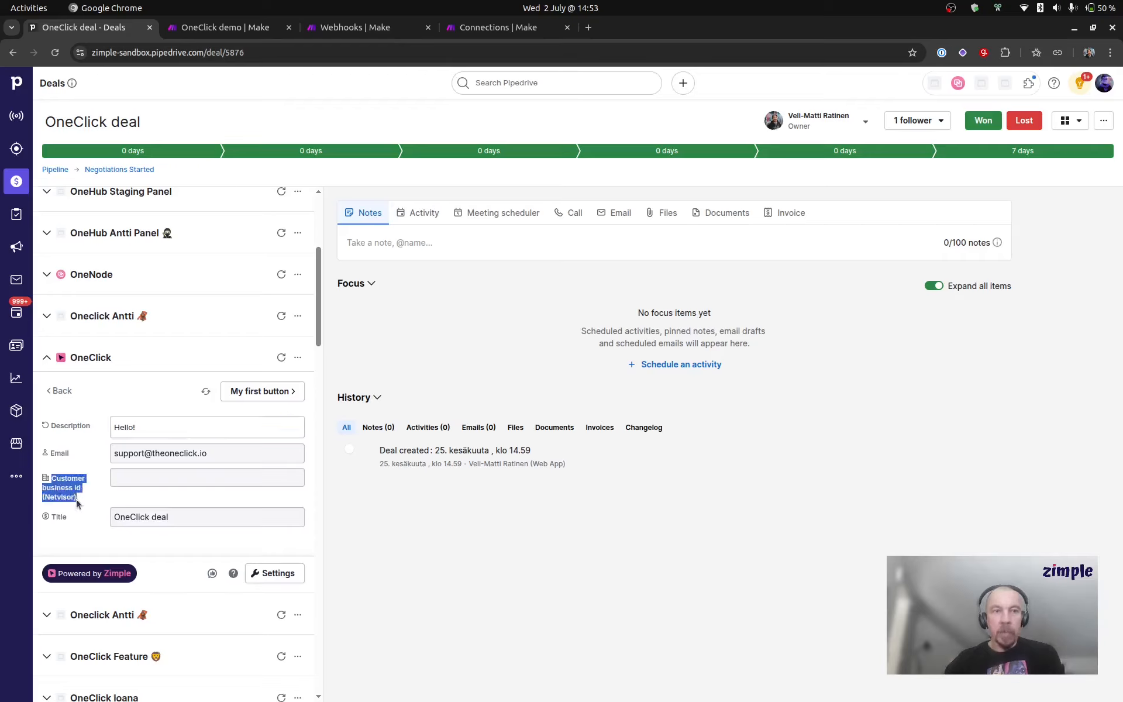
pyautogui.click(83, 498)
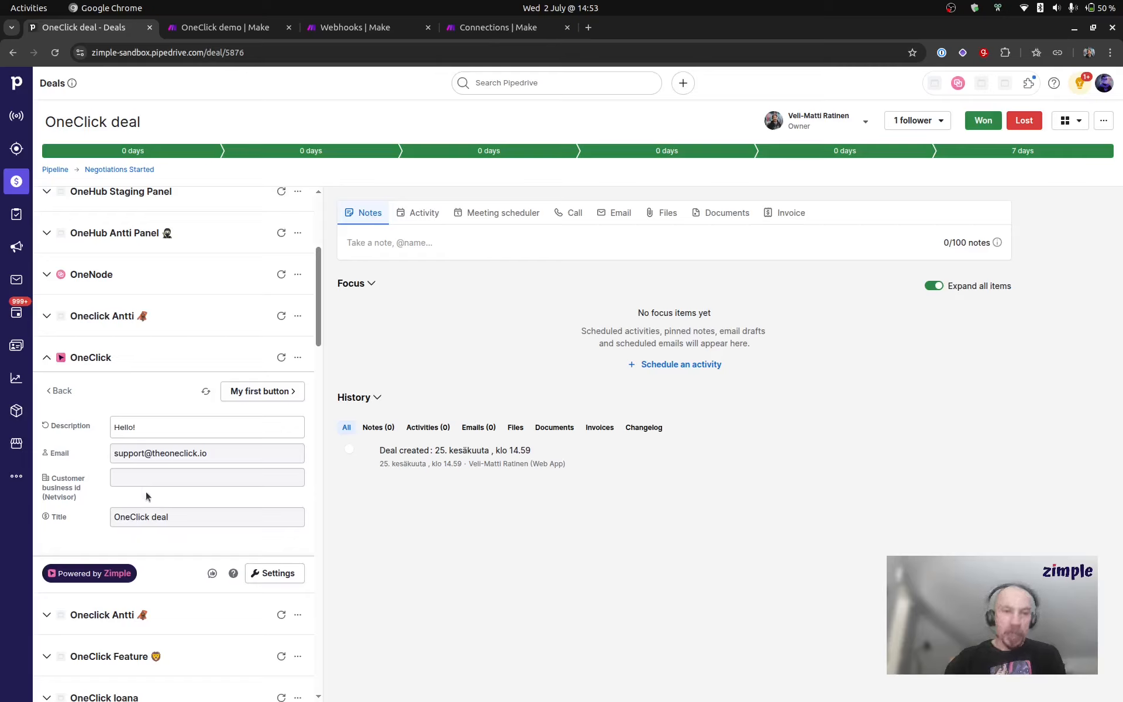
pyautogui.click(269, 391)
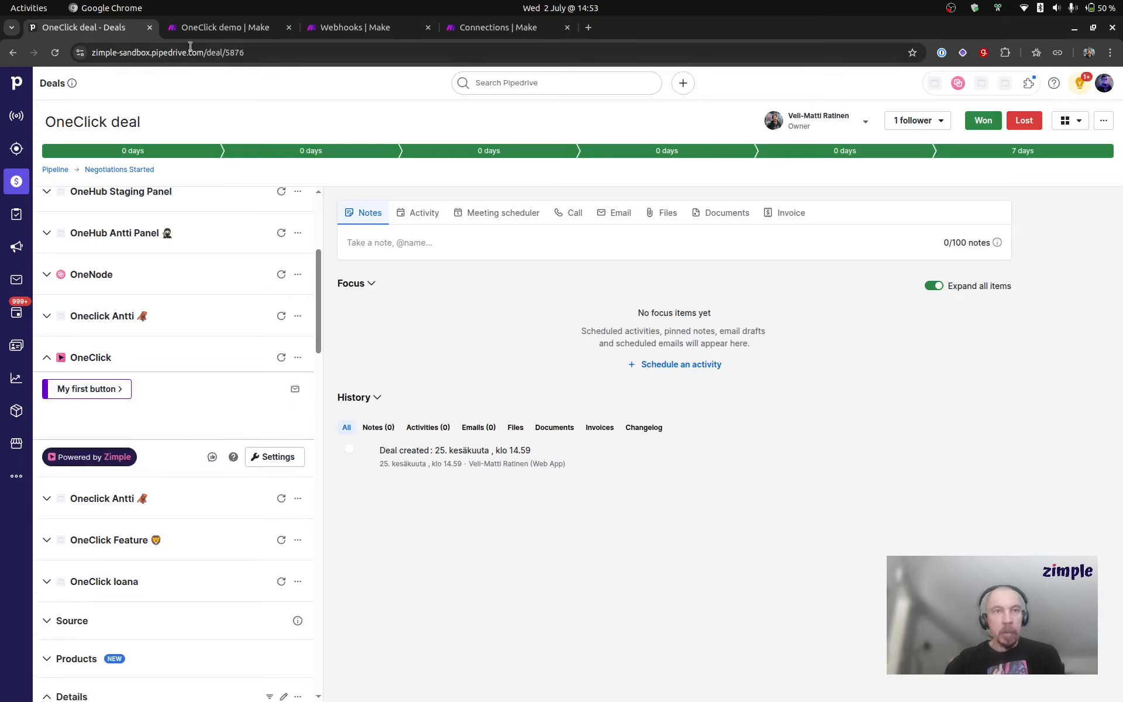
# Step: Back in the Make scenario, expand the trigger's output body and examine the deal's title field data
pyautogui.click(203, 28)
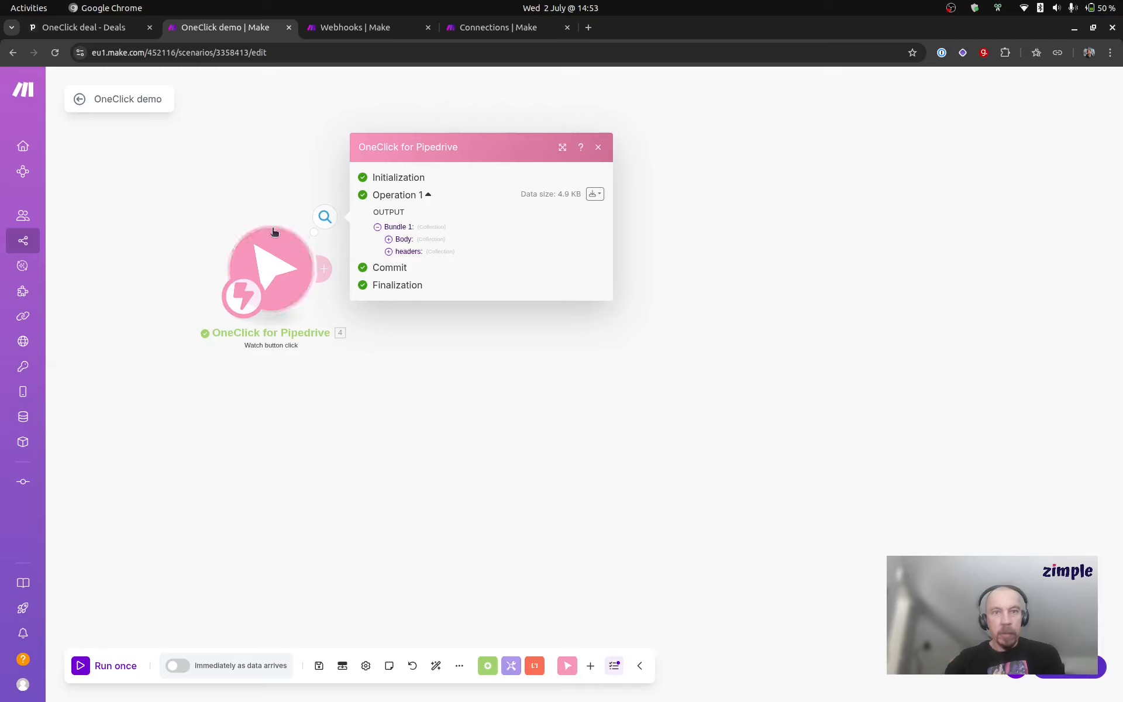
pyautogui.click(389, 240)
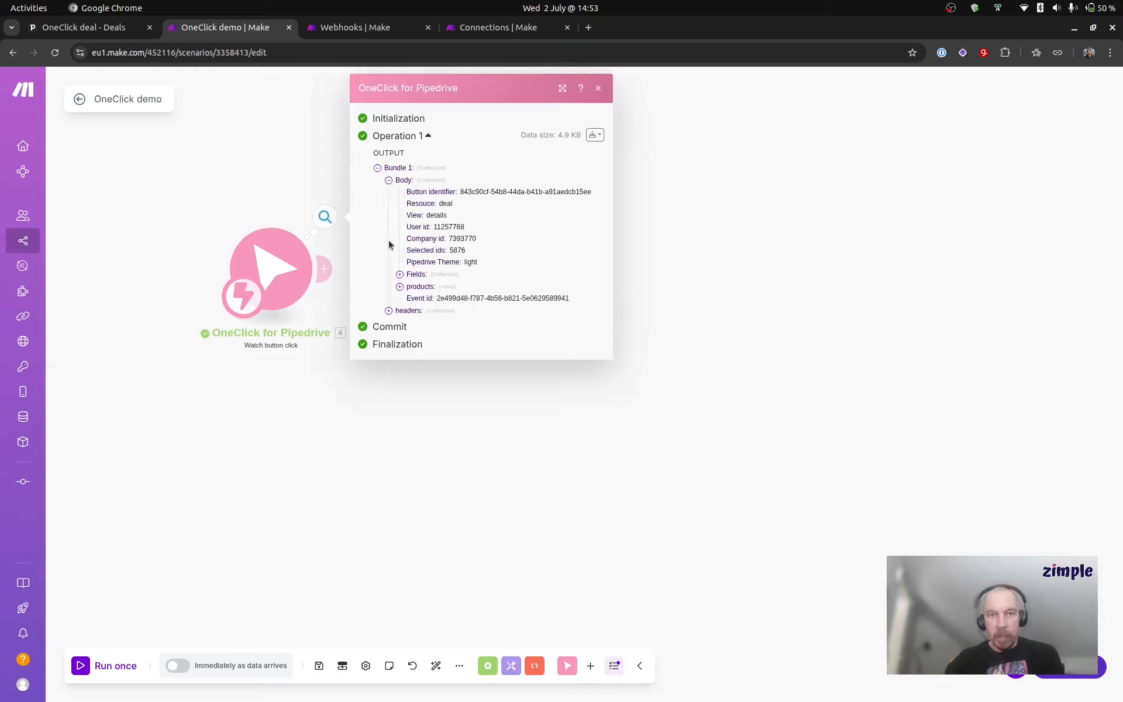
pyautogui.click(400, 275)
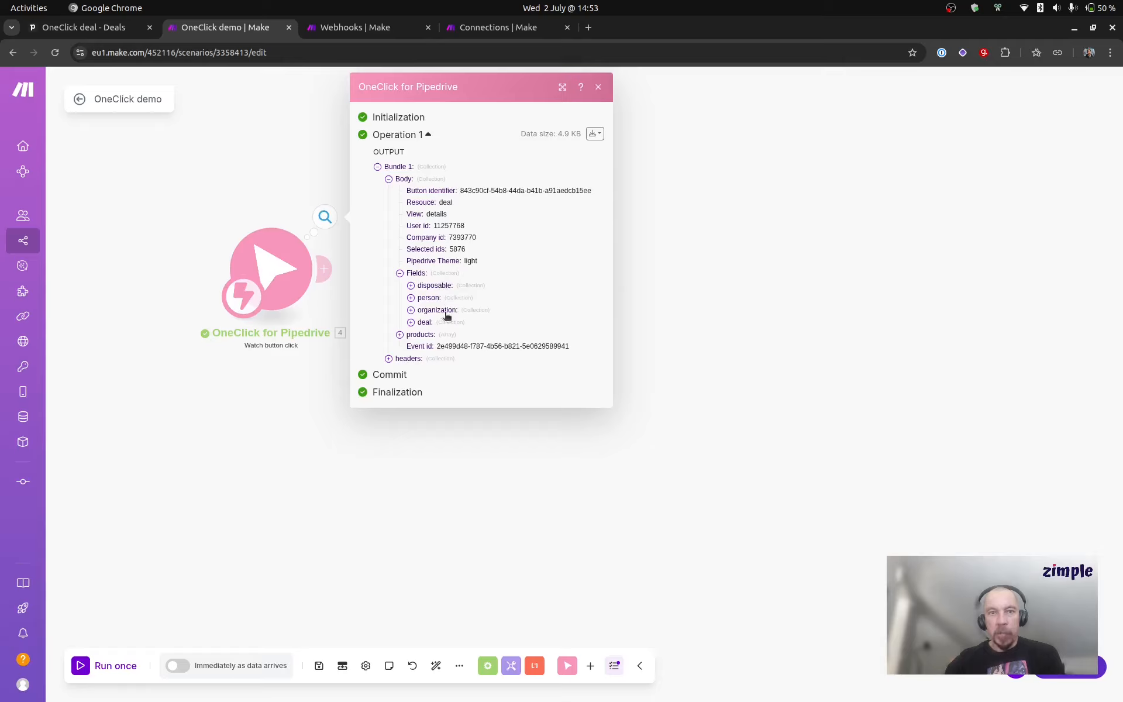
pyautogui.click(411, 323)
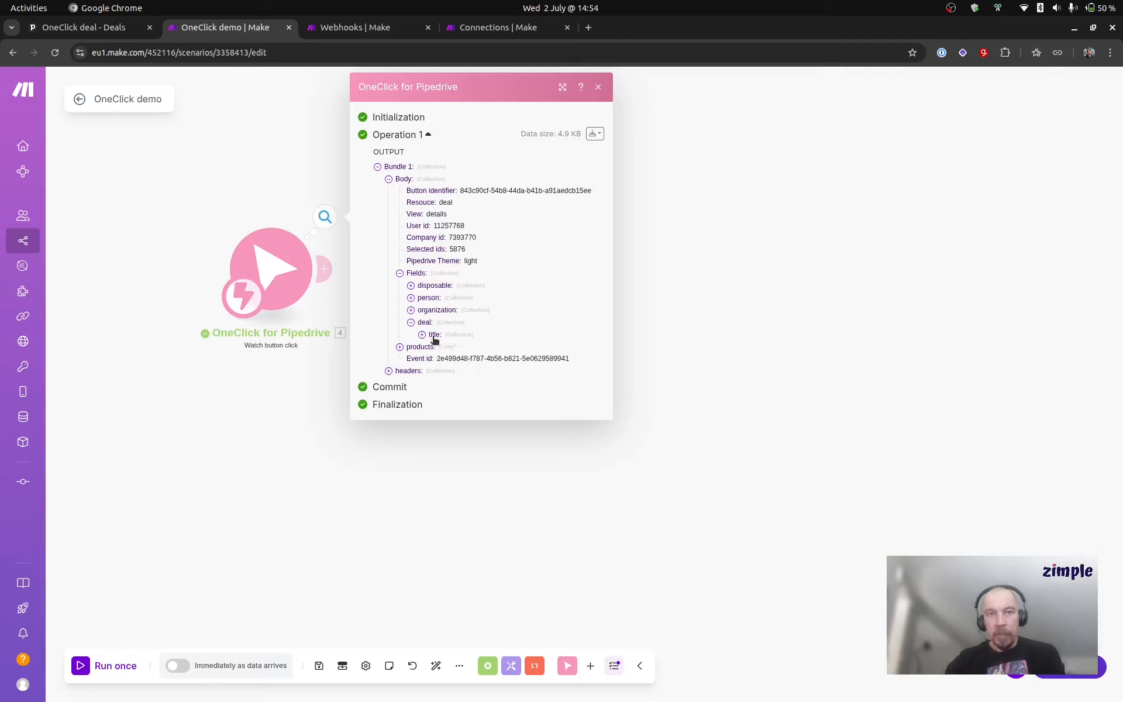
pyautogui.click(421, 335)
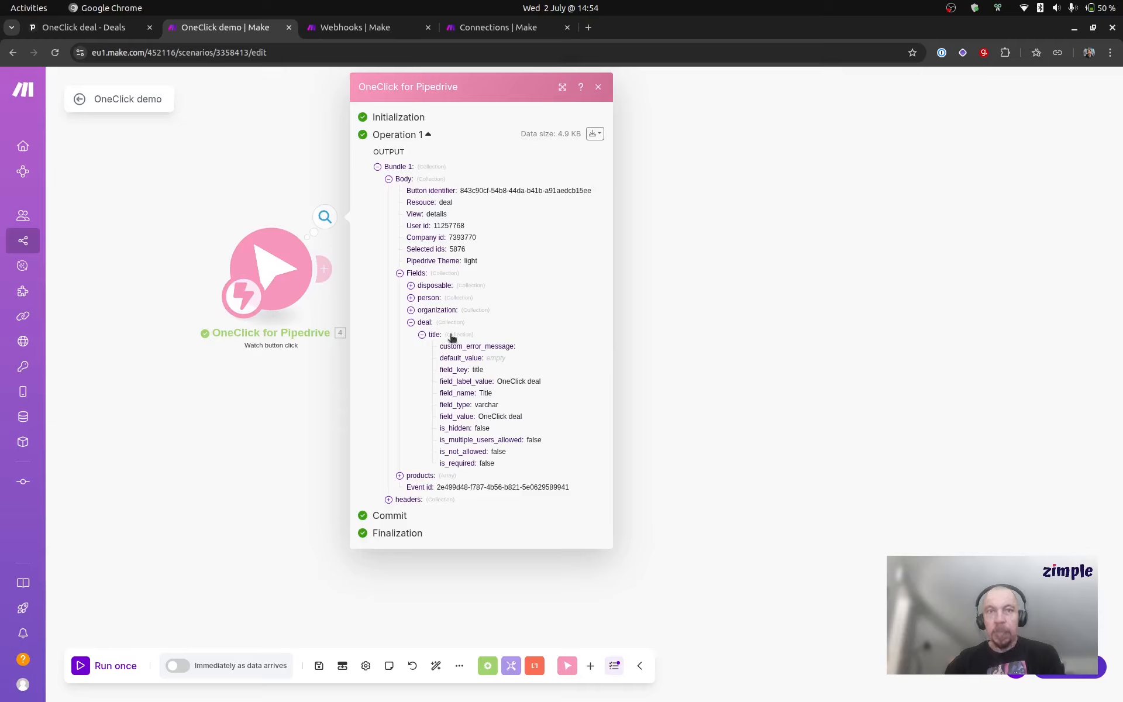
# Step: Examine the person's email field and the organization's Customer business id (Netvisor) field in the trigger output
pyautogui.click(411, 297)
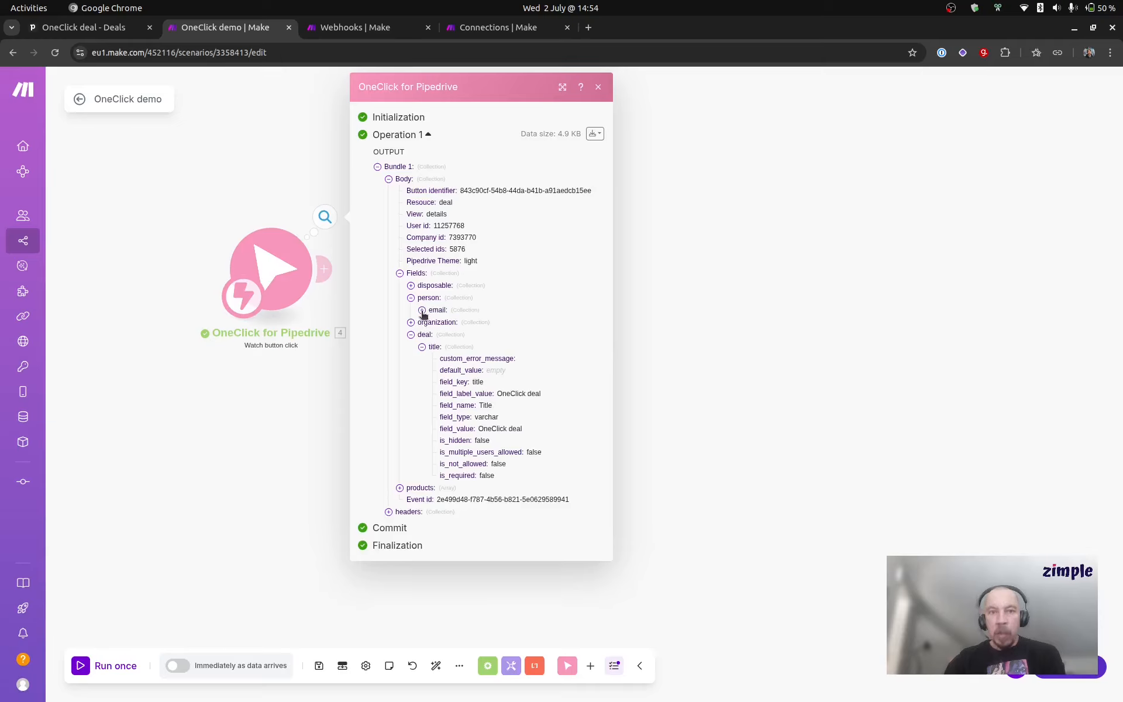
pyautogui.click(422, 311)
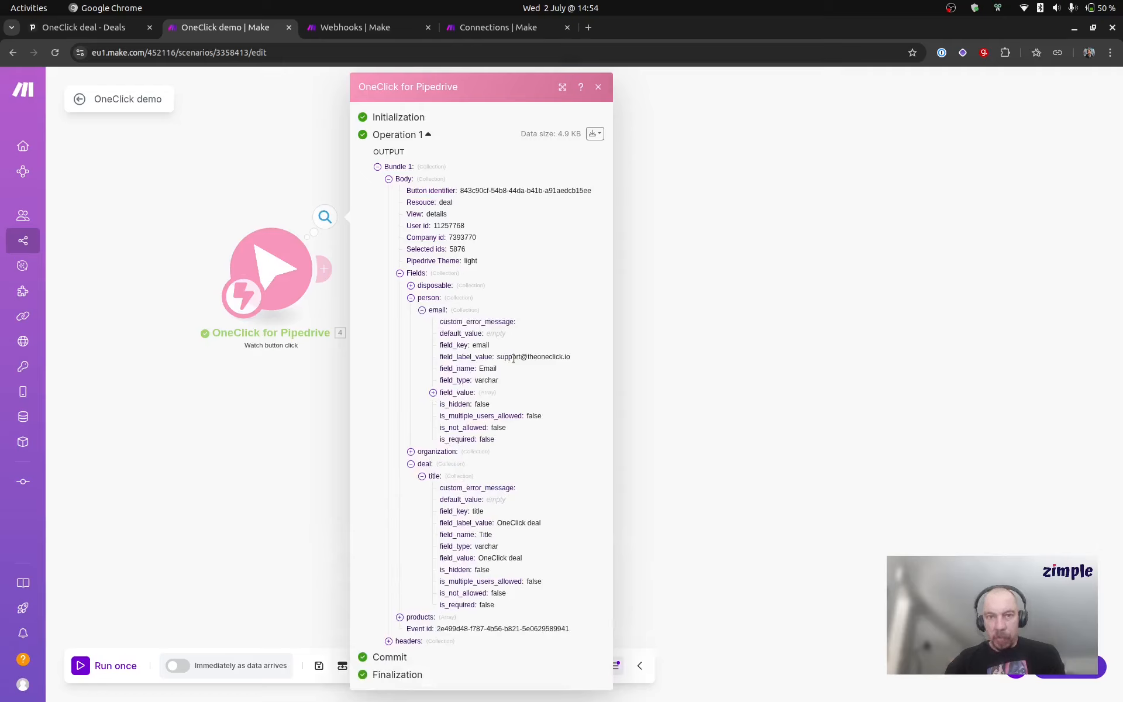
pyautogui.click(410, 452)
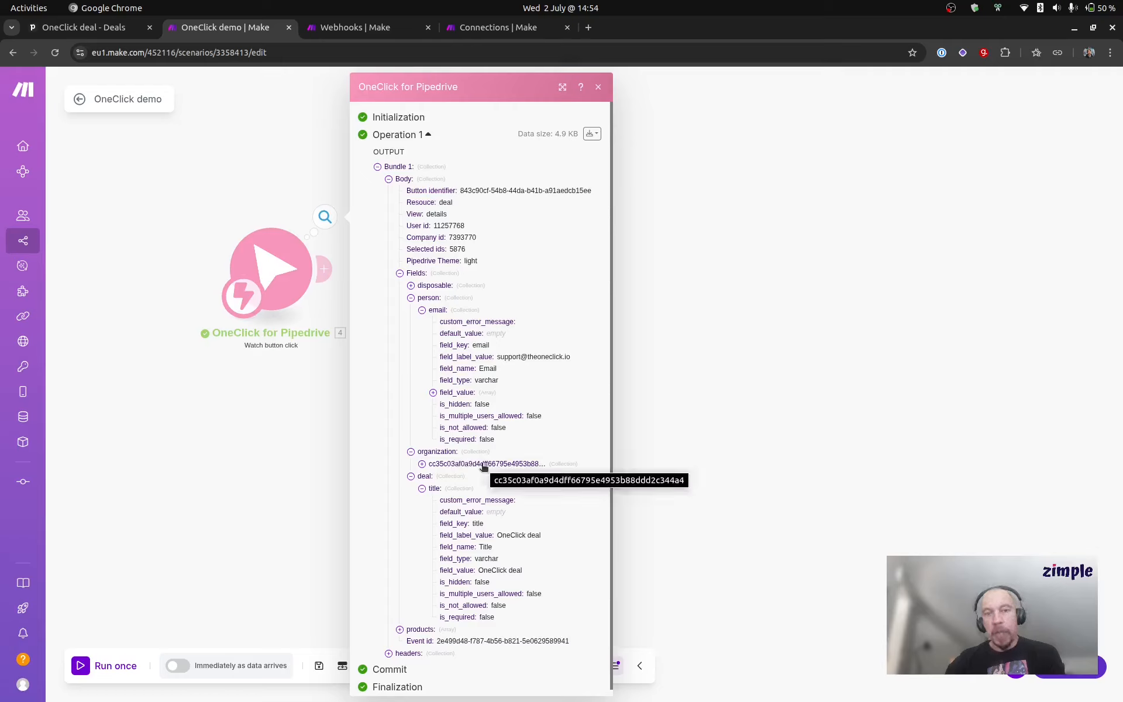
pyautogui.click(422, 463)
pyautogui.scroll(-3, 475, 436)
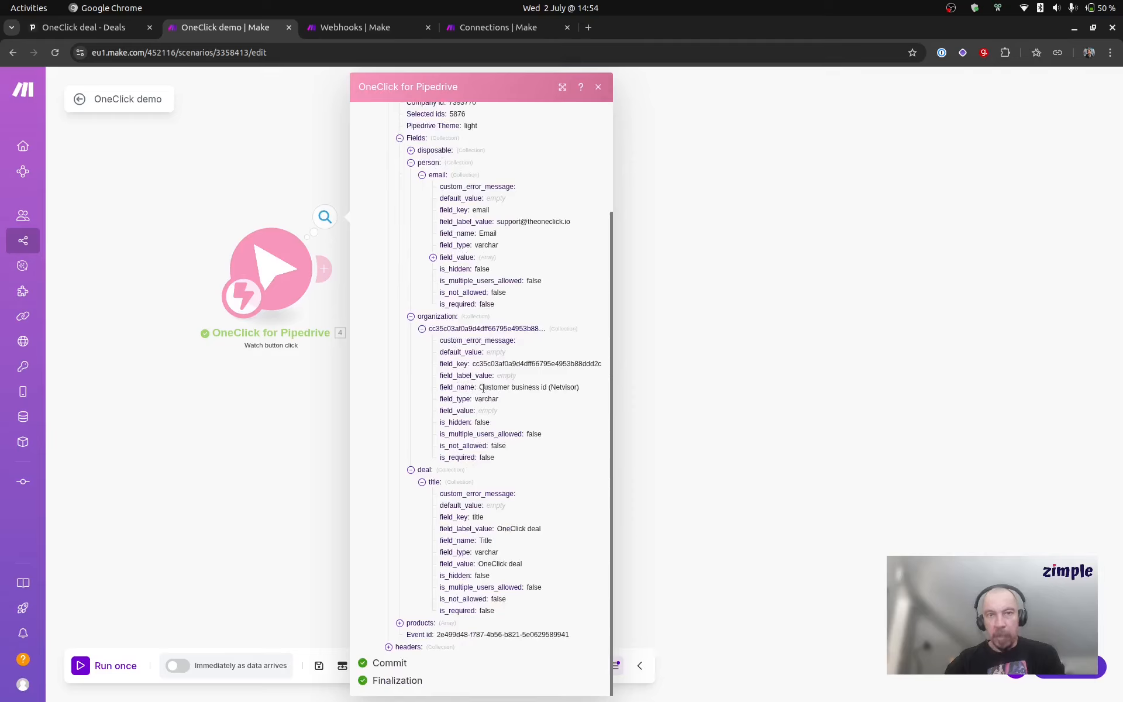
pyautogui.moveTo(481, 387); pyautogui.dragTo(582, 392)
pyautogui.click(553, 396)
pyautogui.scroll(3, 549, 403)
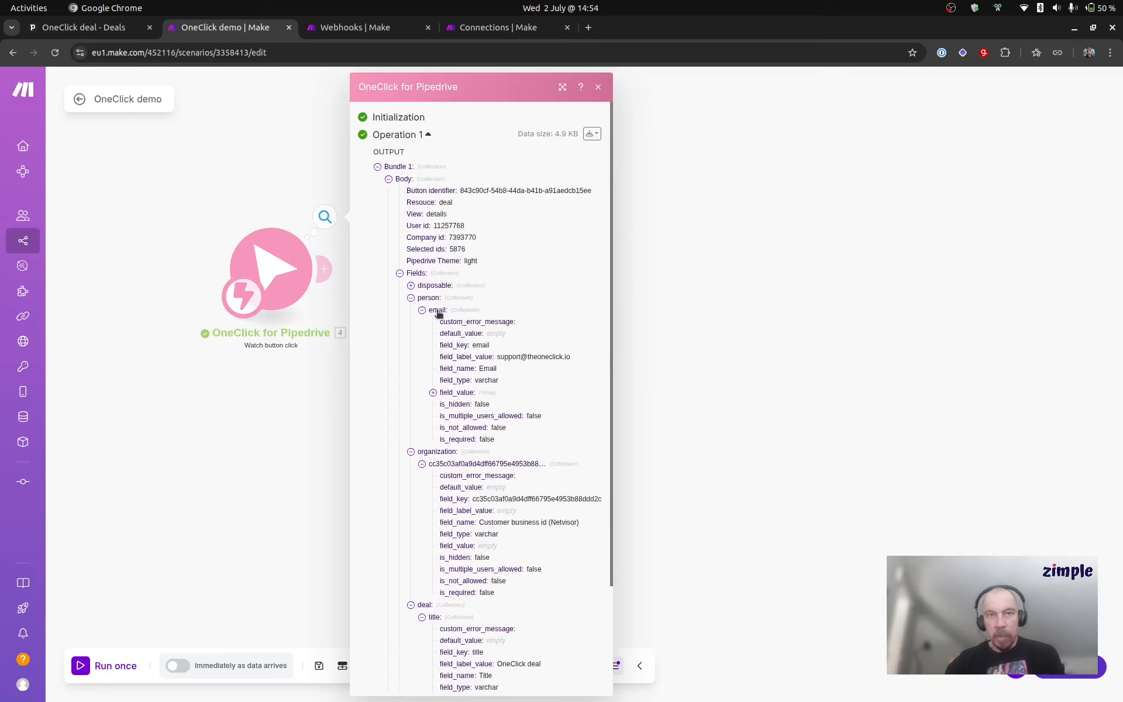
# Step: Examine the disposable description field's values in the trigger output, and close the output
pyautogui.click(411, 285)
pyautogui.click(421, 297)
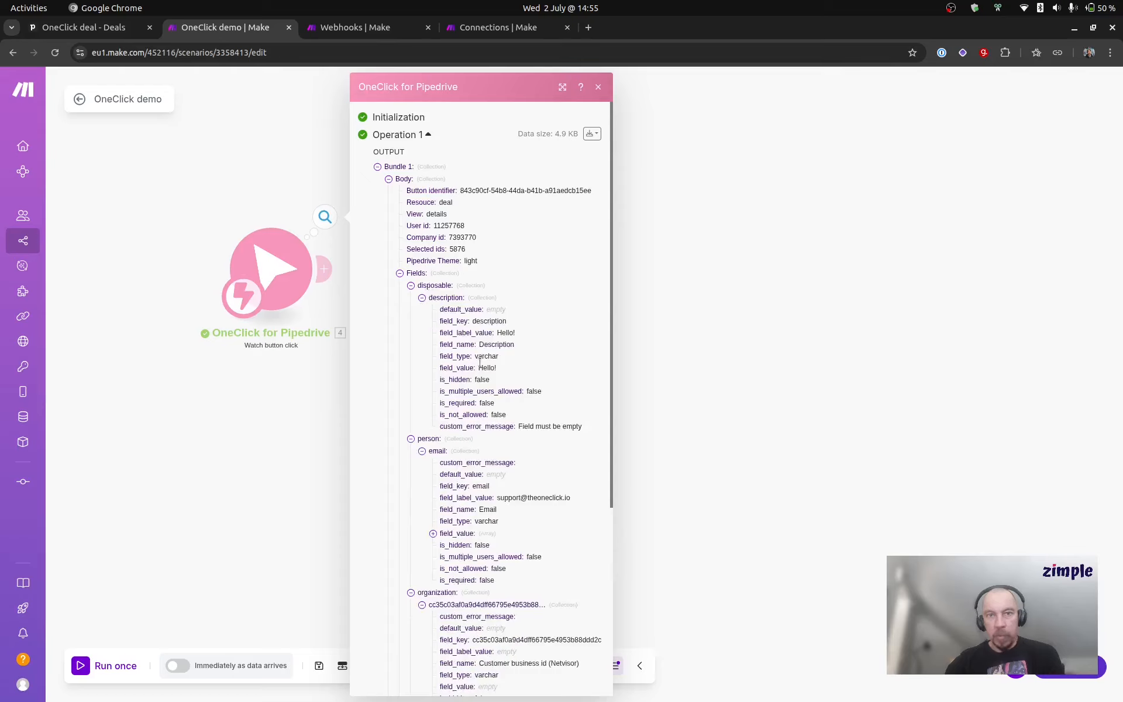
pyautogui.doubleClick(500, 332)
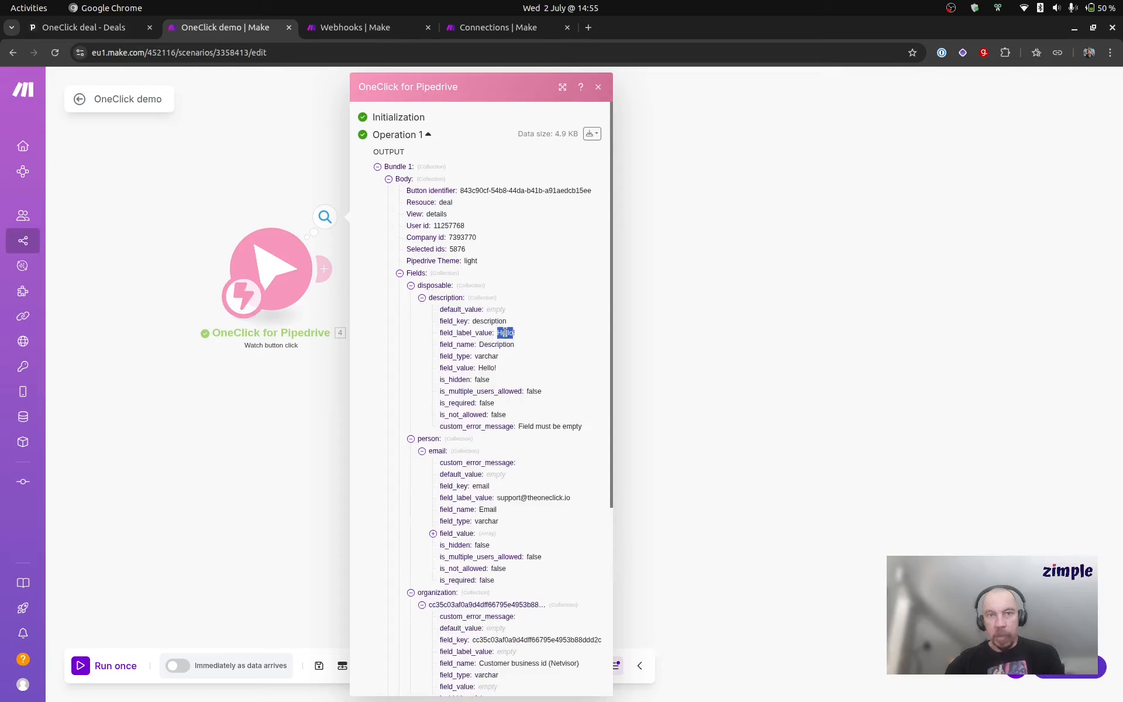
pyautogui.click(538, 344)
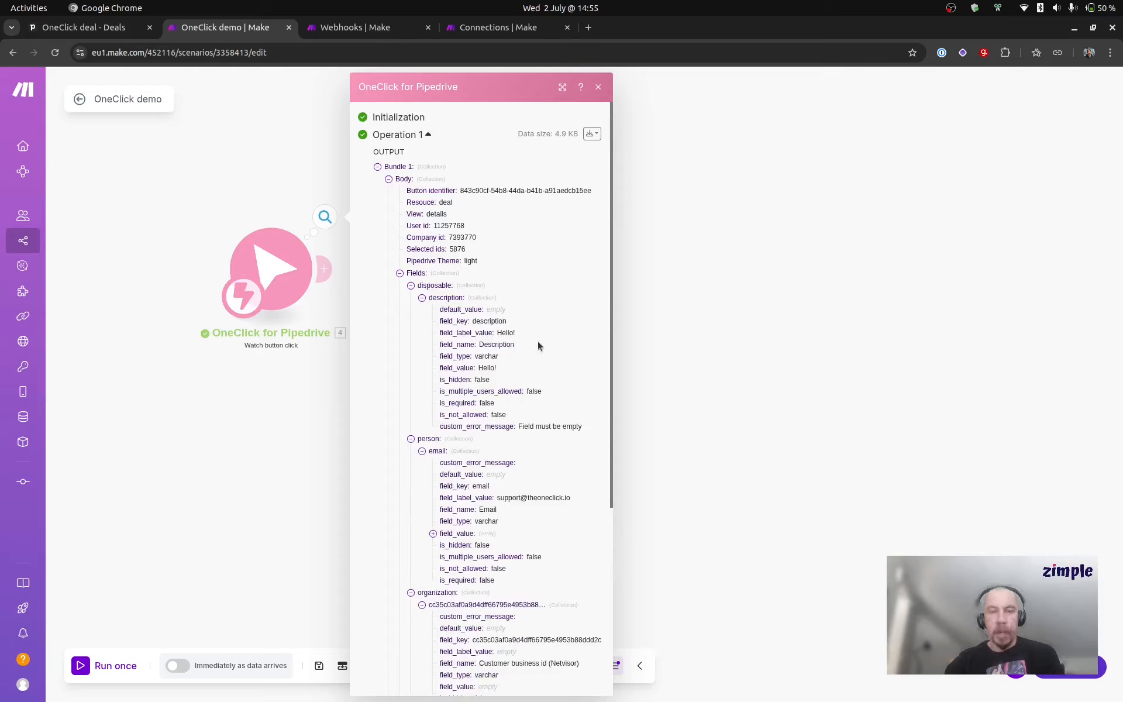
pyautogui.click(717, 308)
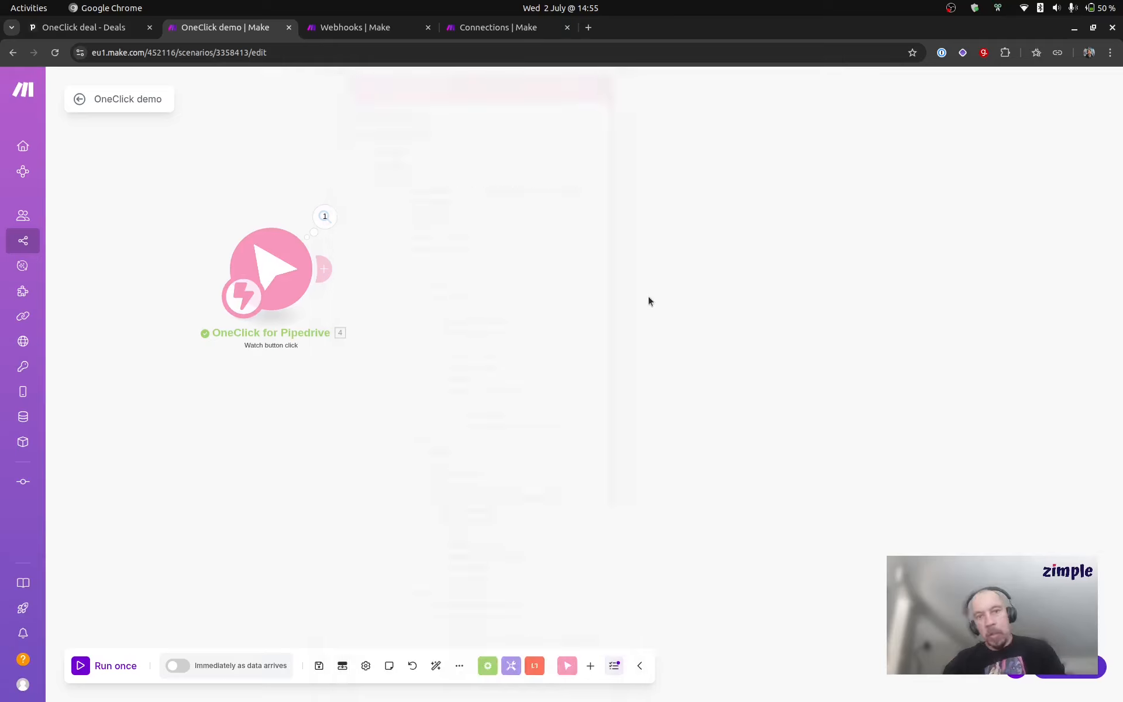
# Step: Add a Router after the OneClick trigger and a Set multiple variables module on its second route
pyautogui.click(326, 269)
pyautogui.write('route')
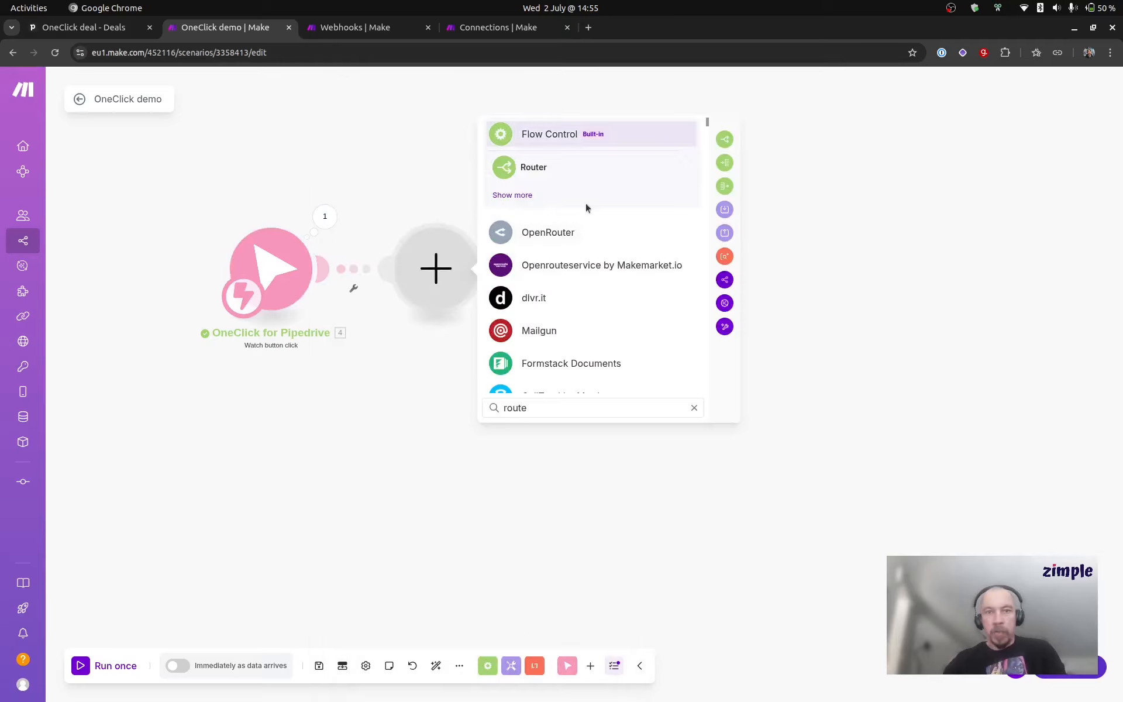
pyautogui.click(545, 168)
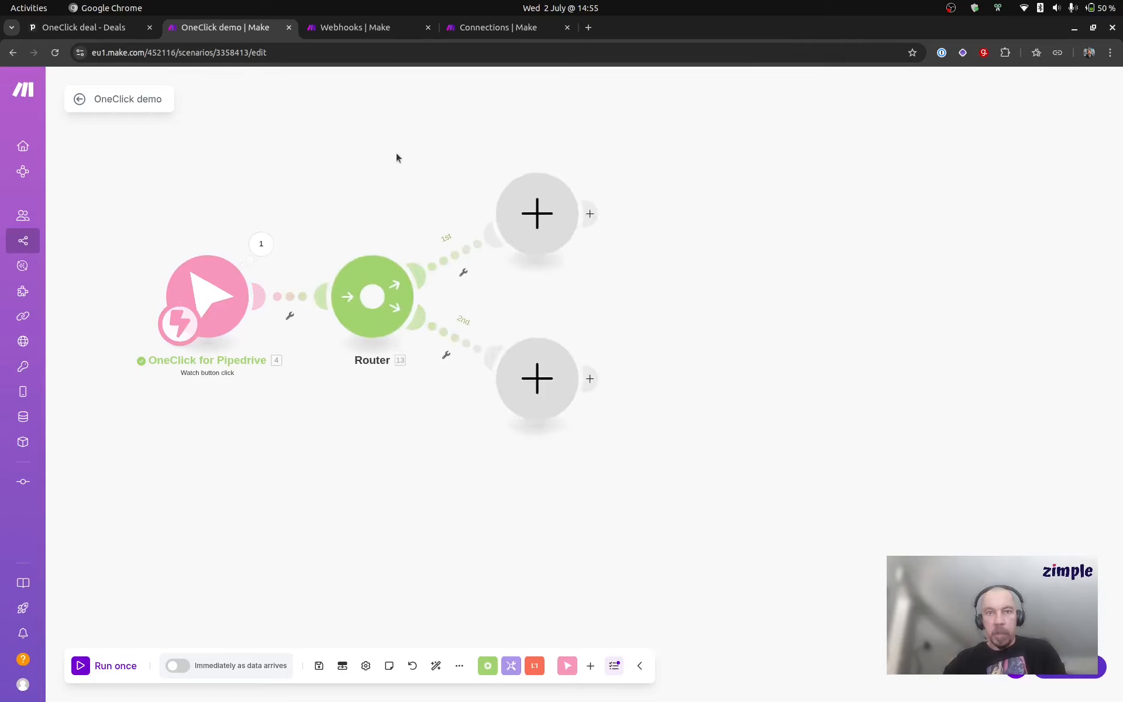
pyautogui.click(500, 376)
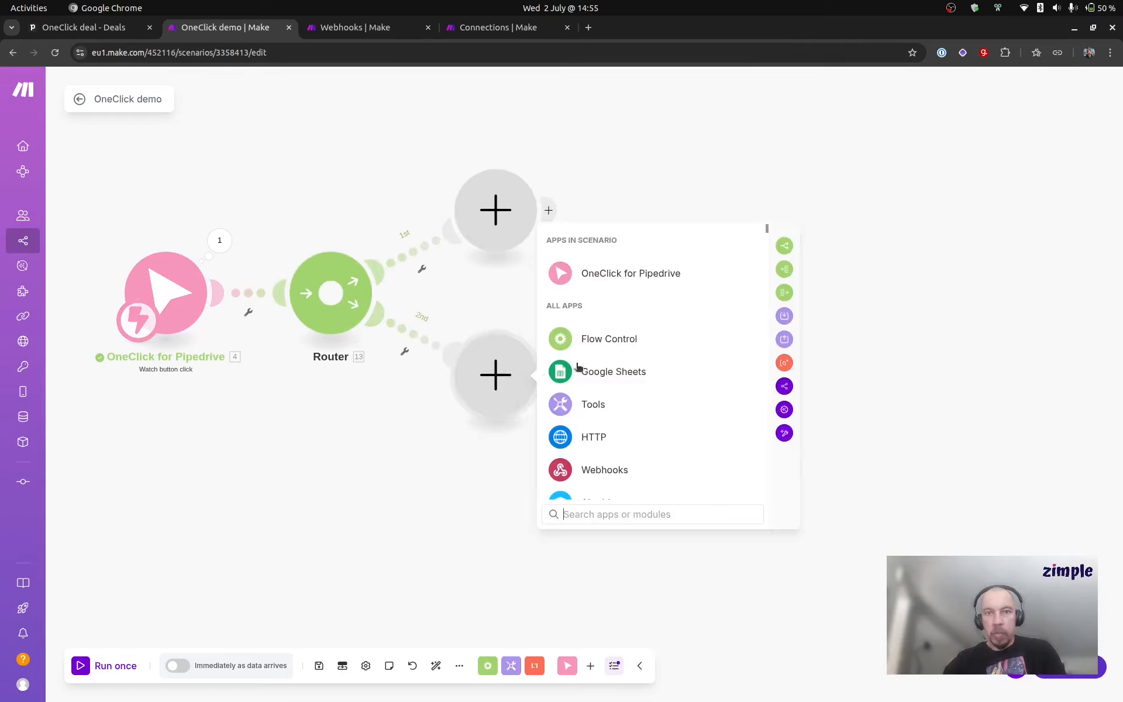
pyautogui.click(784, 316)
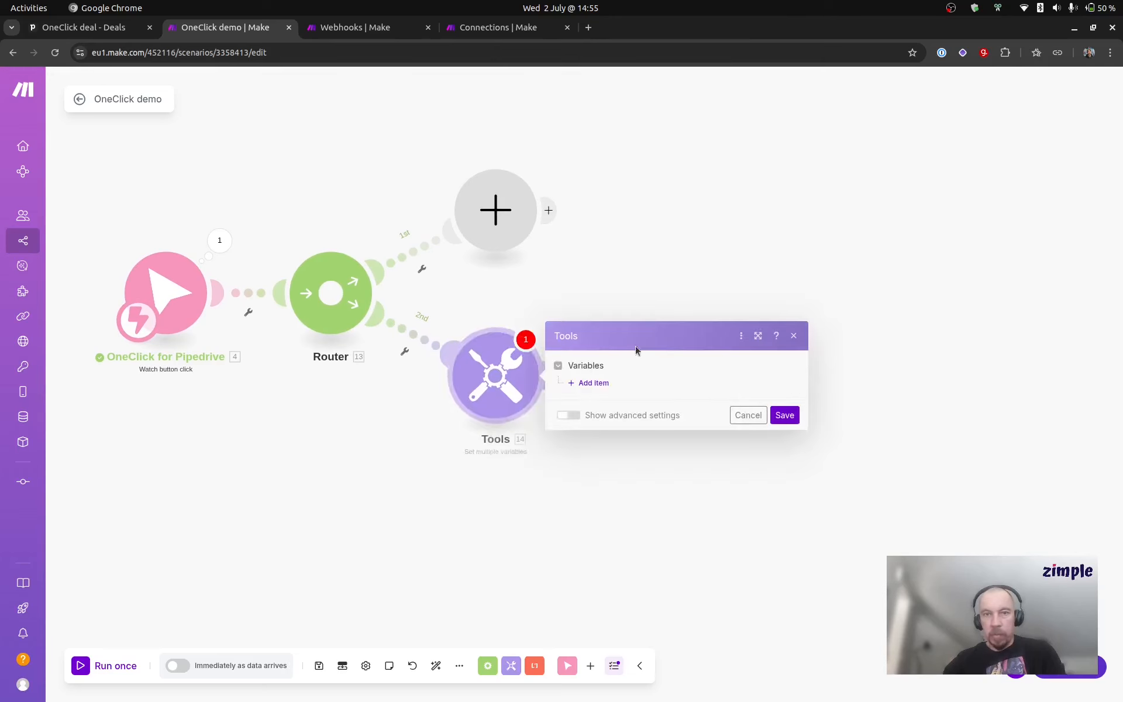
# Step: Add a variable named email and map its value to field_label_value of the person's email field
pyautogui.click(597, 383)
pyautogui.click(640, 357)
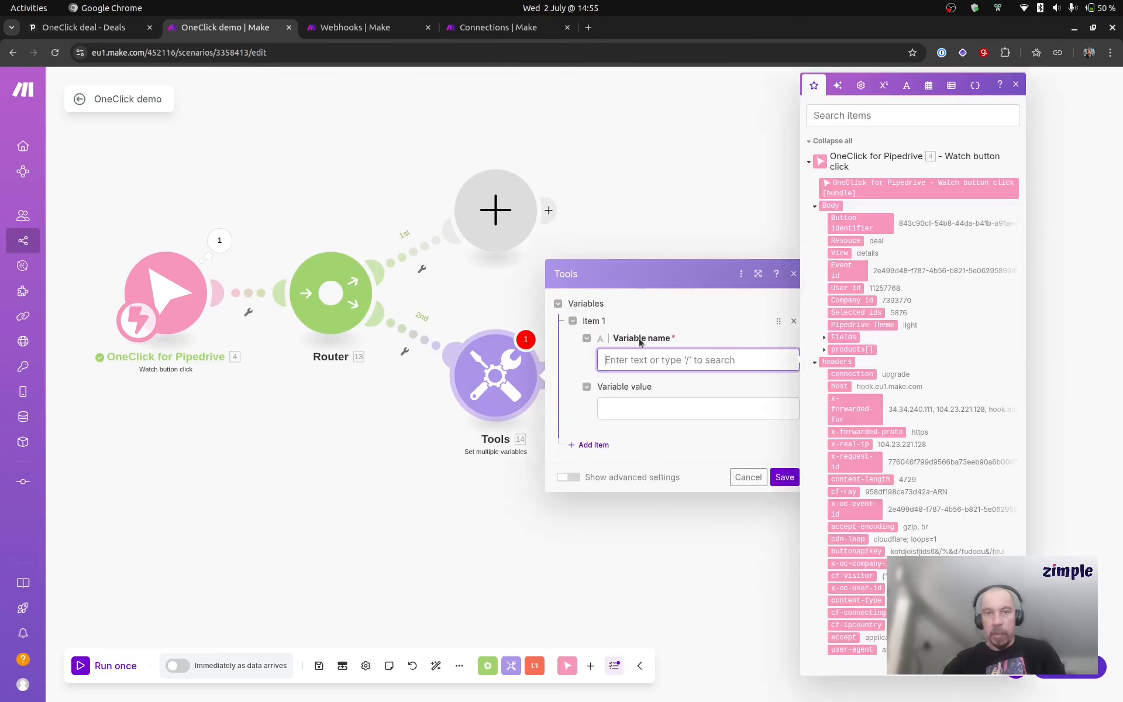
pyautogui.write('email')
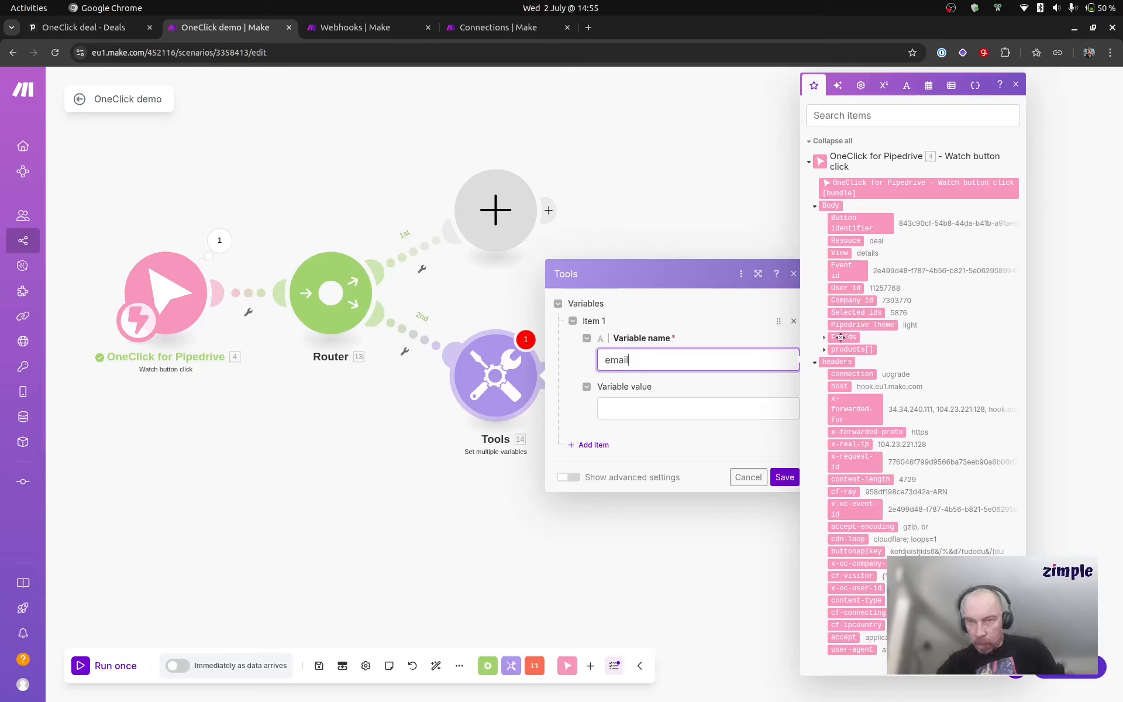
pyautogui.click(824, 338)
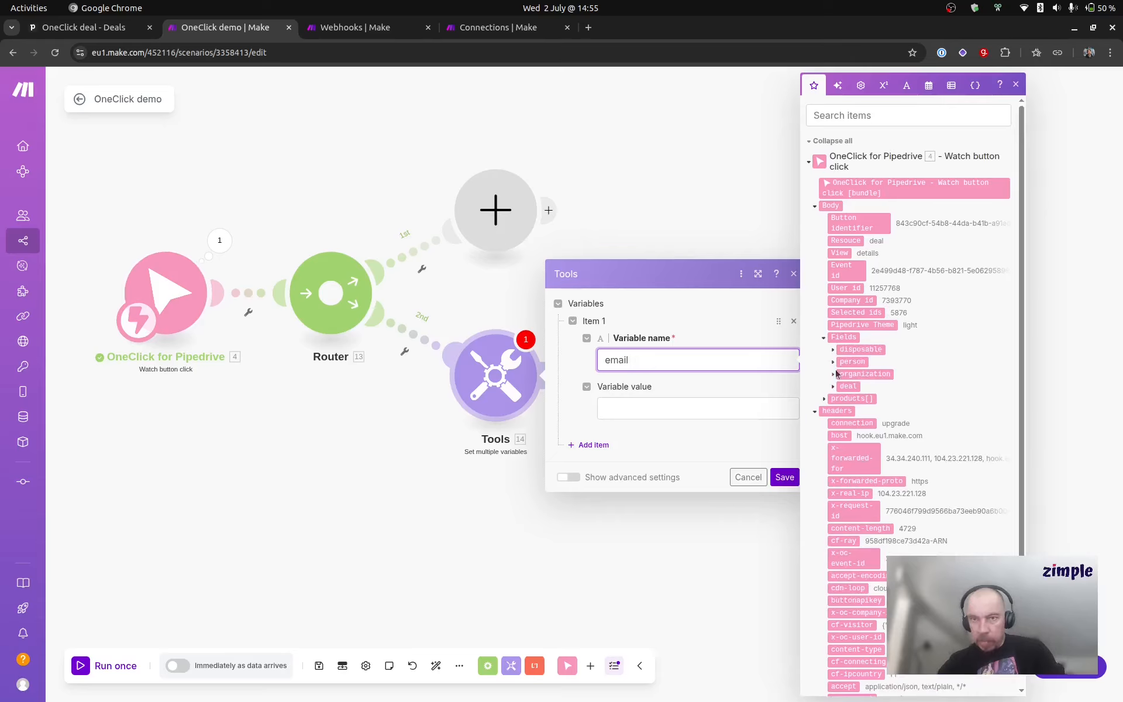
pyautogui.click(833, 362)
pyautogui.click(841, 374)
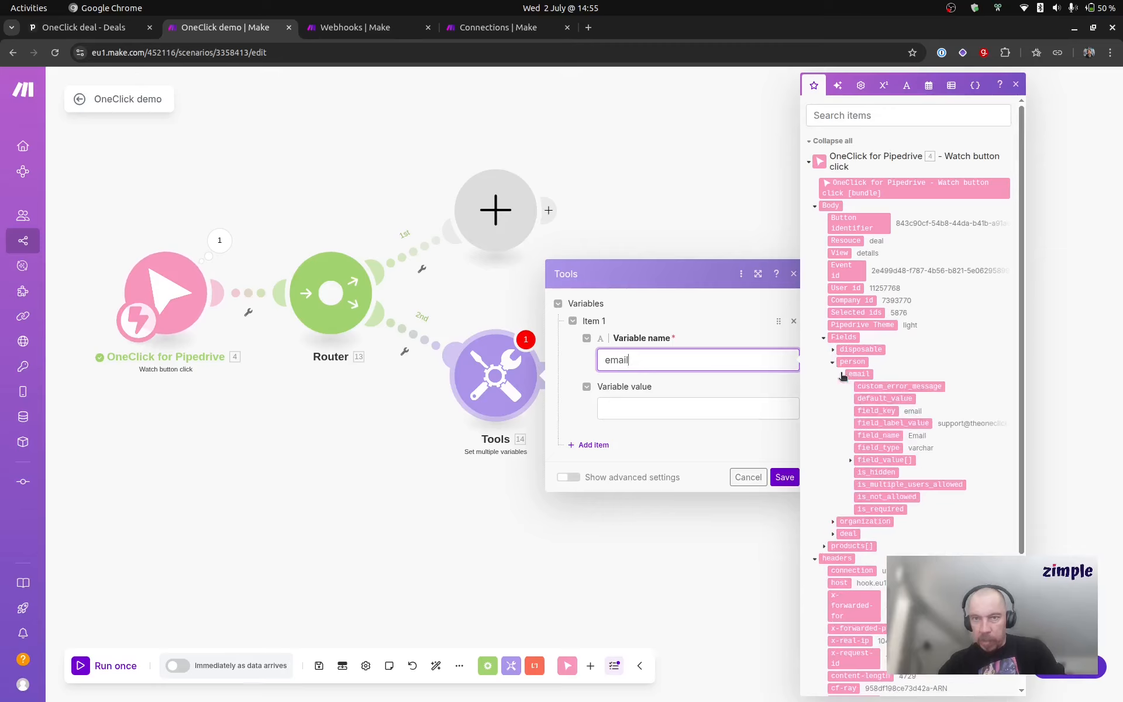
pyautogui.click(912, 423)
pyautogui.press('BackSpace')
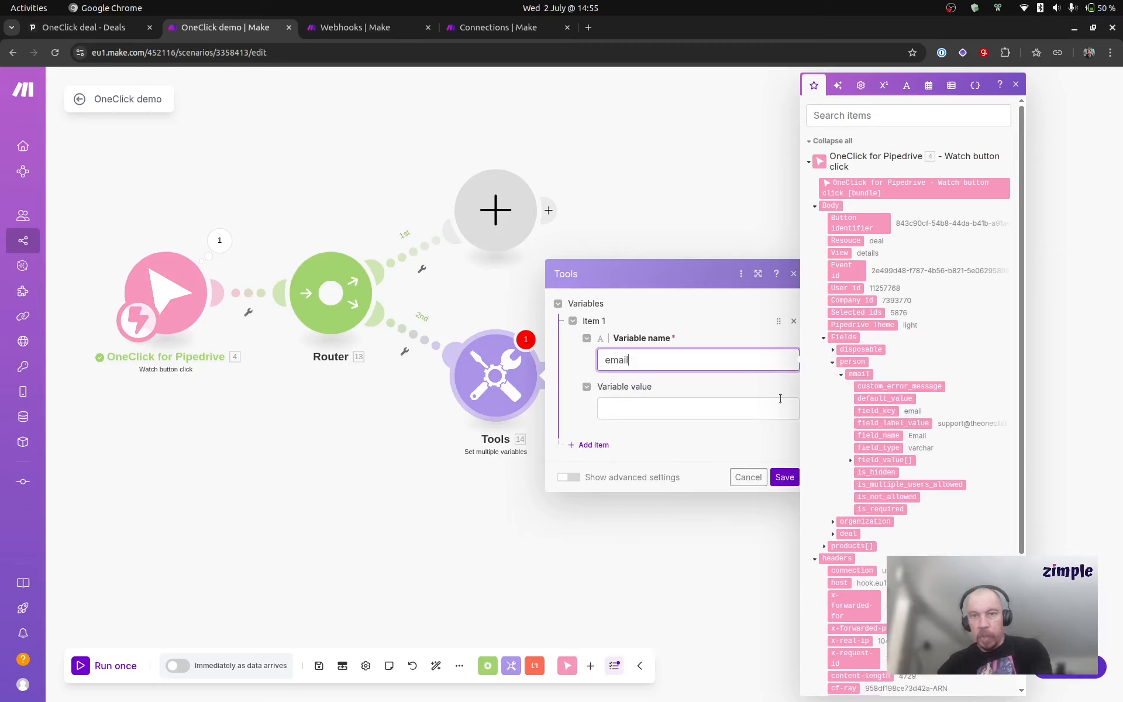
pyautogui.press('Tab')
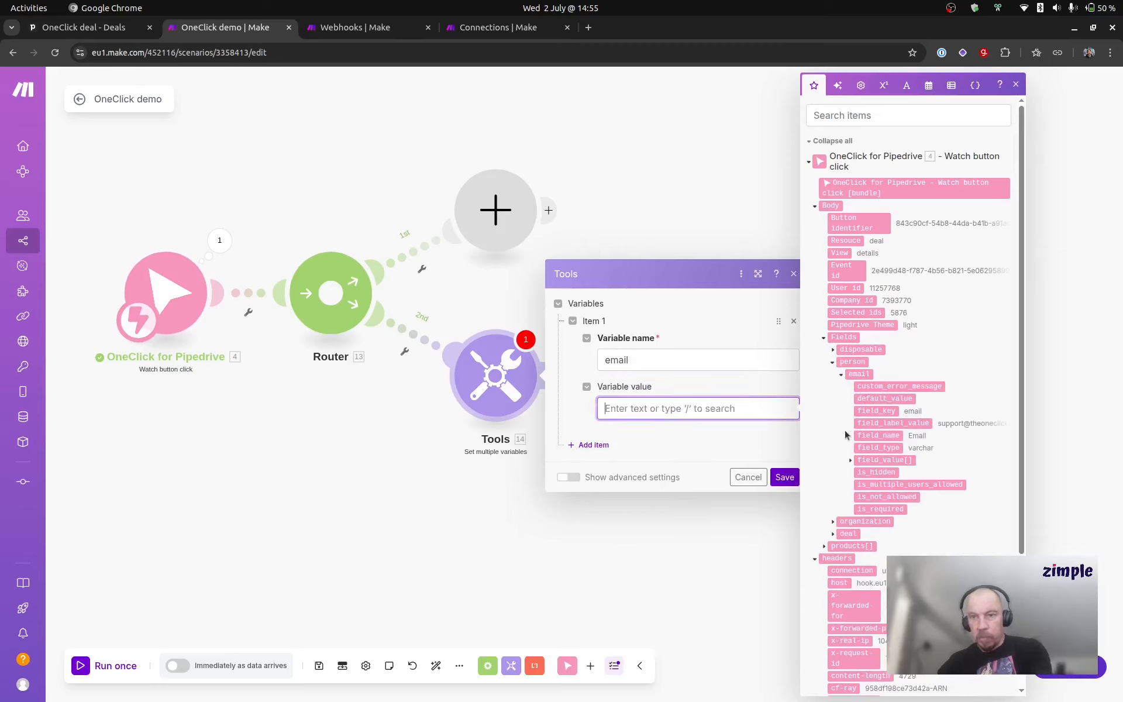
pyautogui.click(910, 423)
pyautogui.click(610, 450)
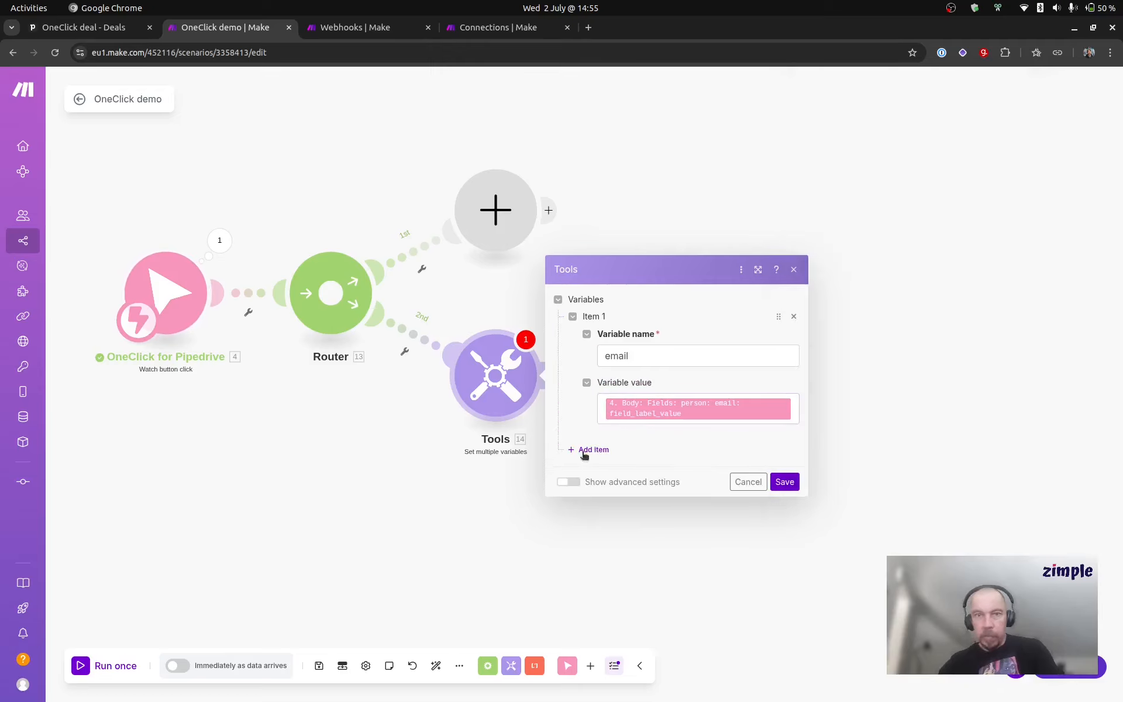
# Step: Add a second variable named business_id and locate the organization's Customer business id field among the mappable trigger data
pyautogui.click(585, 453)
pyautogui.click(649, 433)
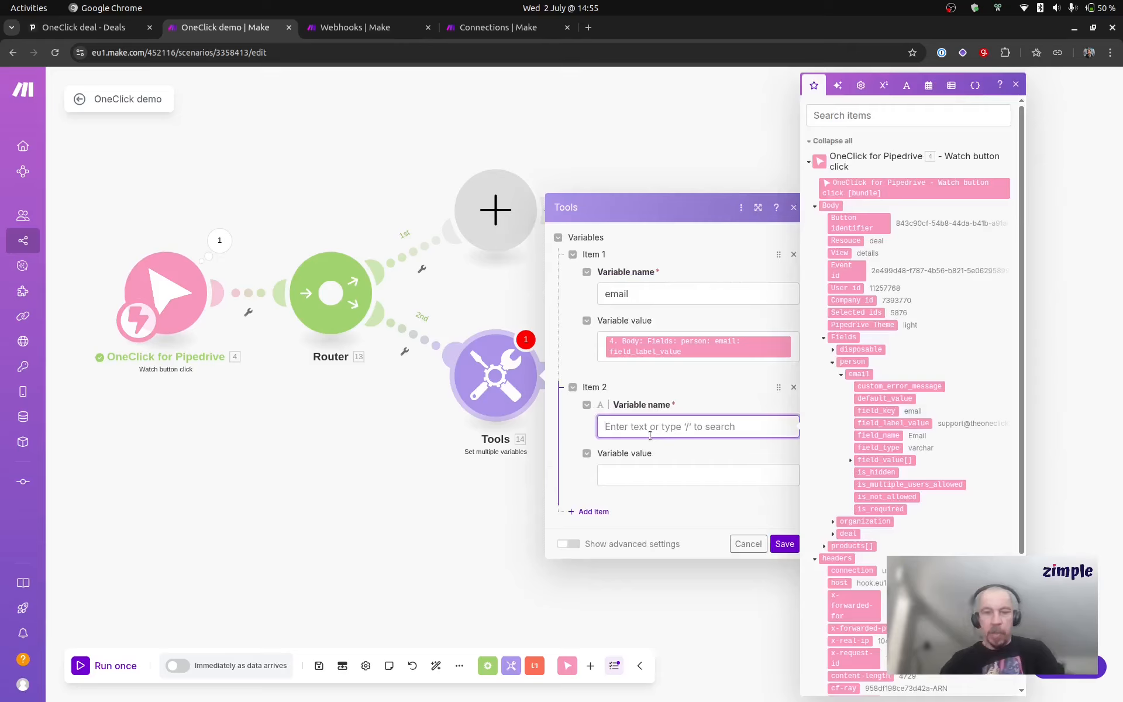
pyautogui.write('business_id')
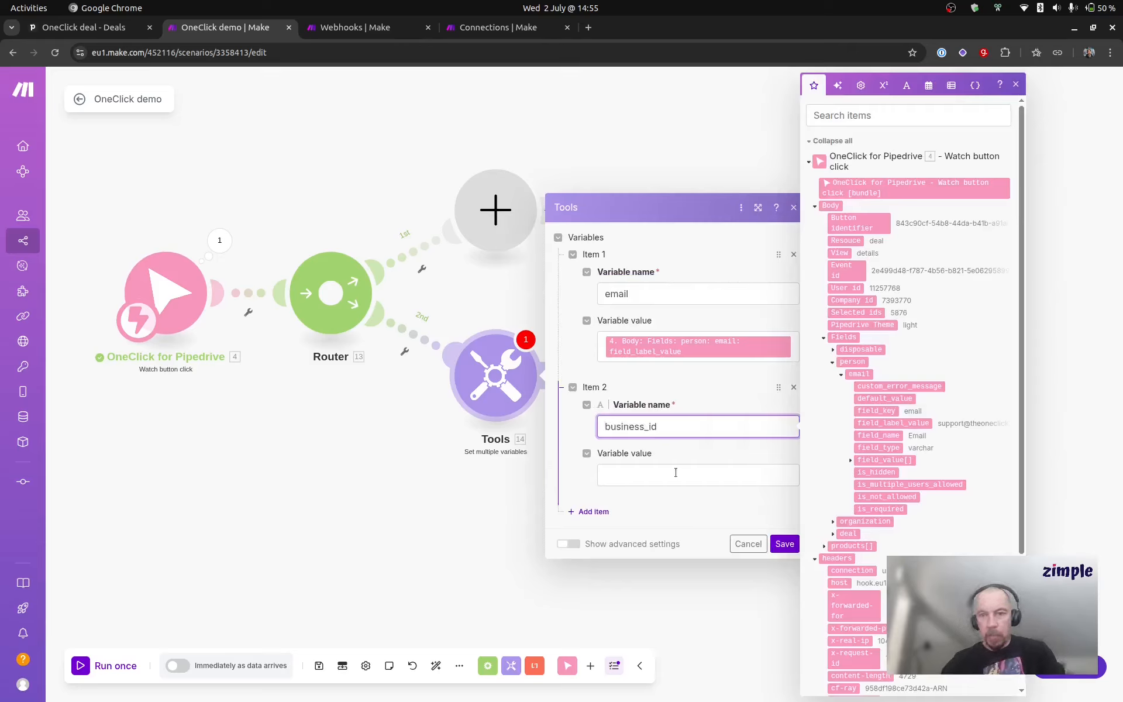
pyautogui.click(675, 473)
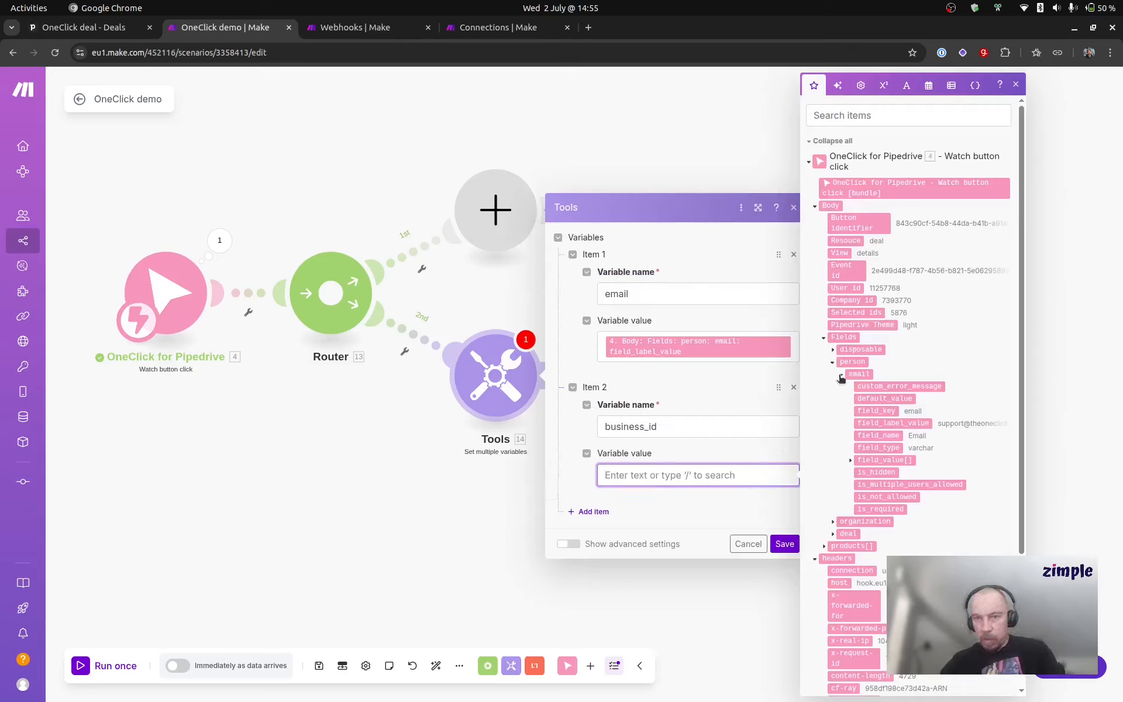
pyautogui.click(832, 522)
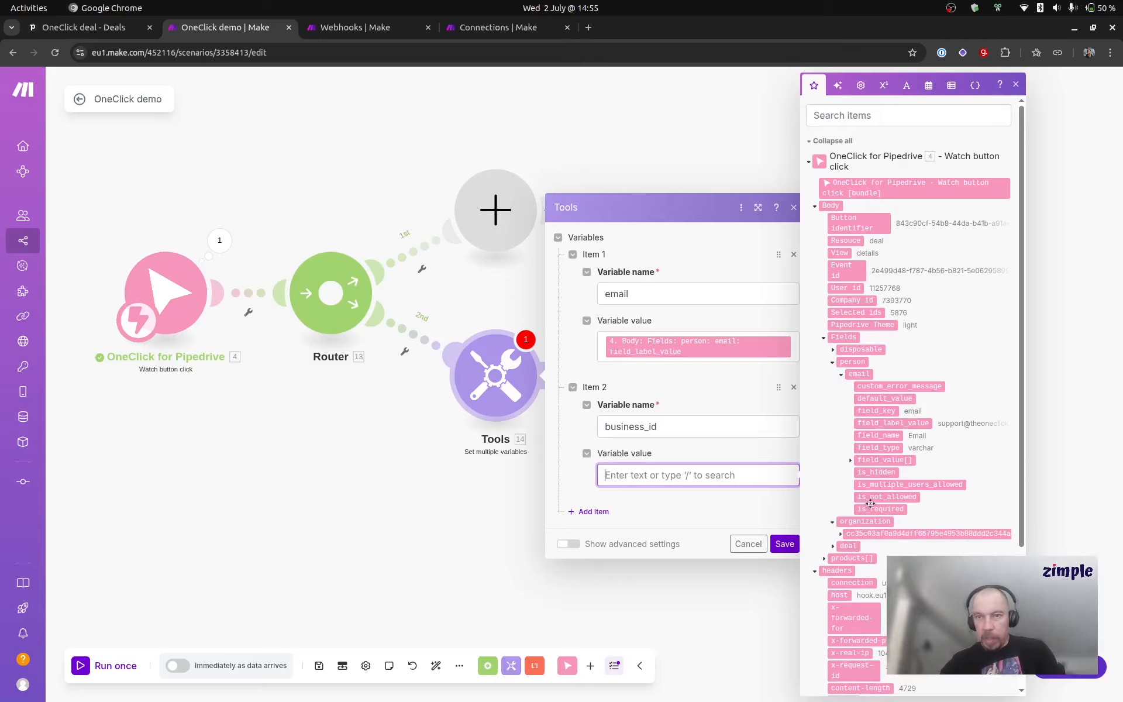
pyautogui.click(841, 535)
pyautogui.scroll(-5, 880, 474)
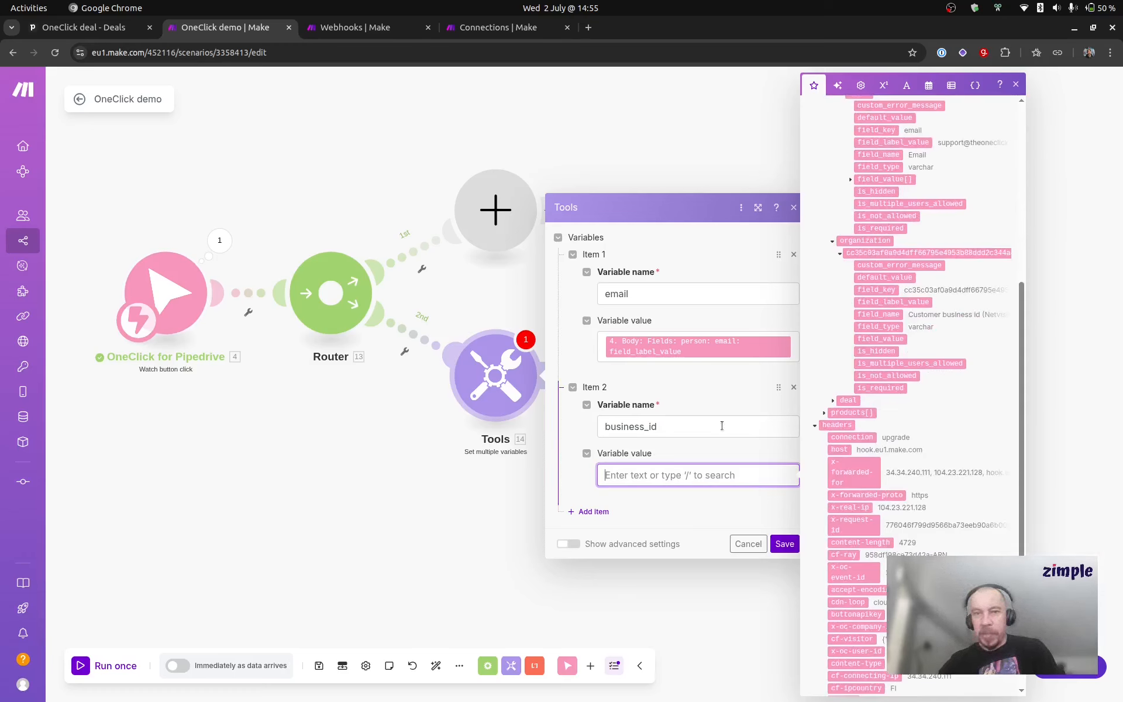
# Step: Rename the second variable to deal_title, map its value to field_label_value of the deal's title, and save the module
pyautogui.click(721, 426)
pyautogui.hotkey('ctrl', 'a')
pyautogui.write('de')
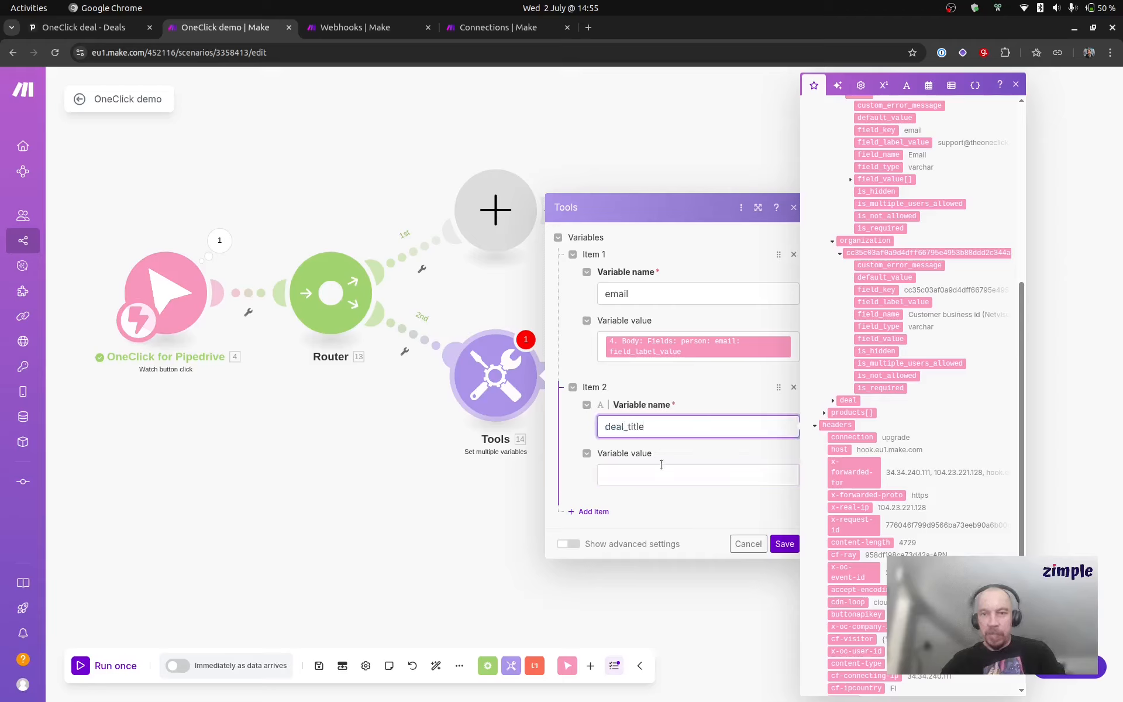
pyautogui.click(660, 475)
pyautogui.scroll(4, 903, 329)
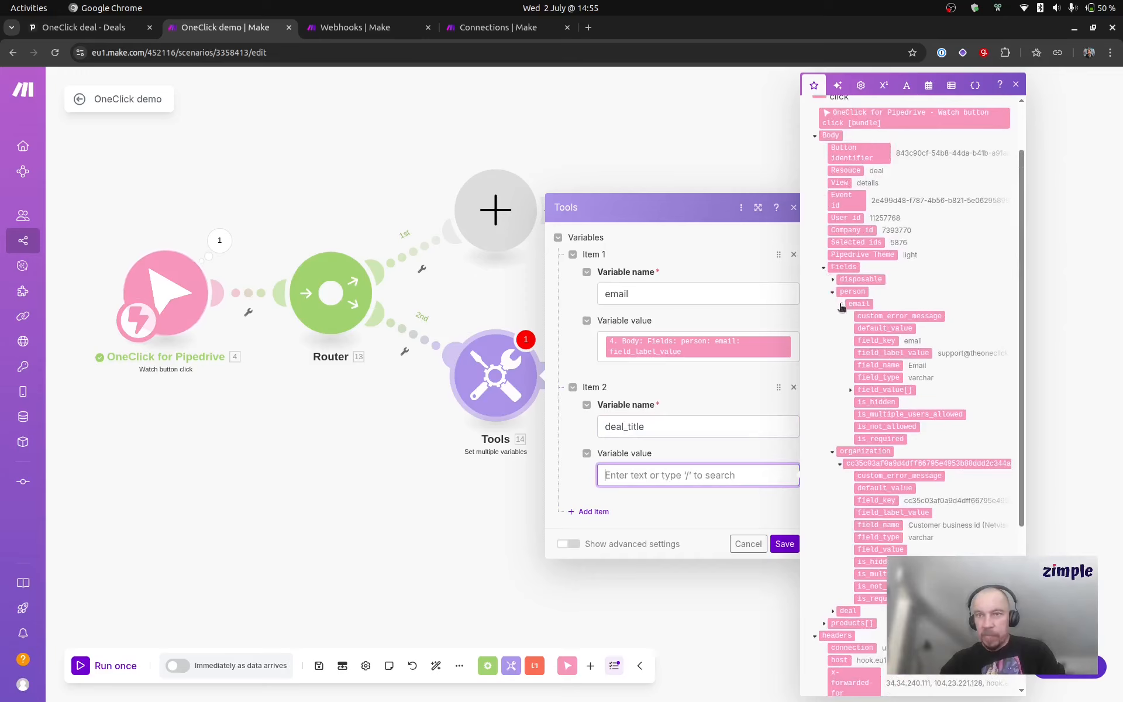
pyautogui.scroll(-3, 842, 308)
pyautogui.click(834, 472)
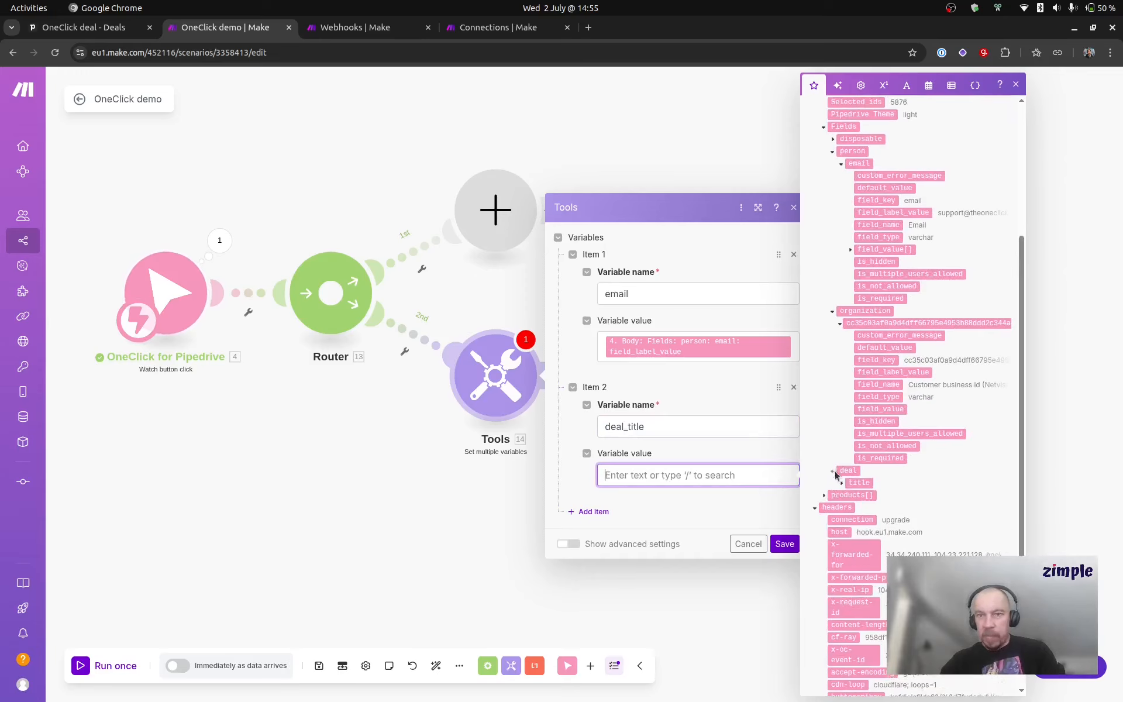
pyautogui.click(842, 483)
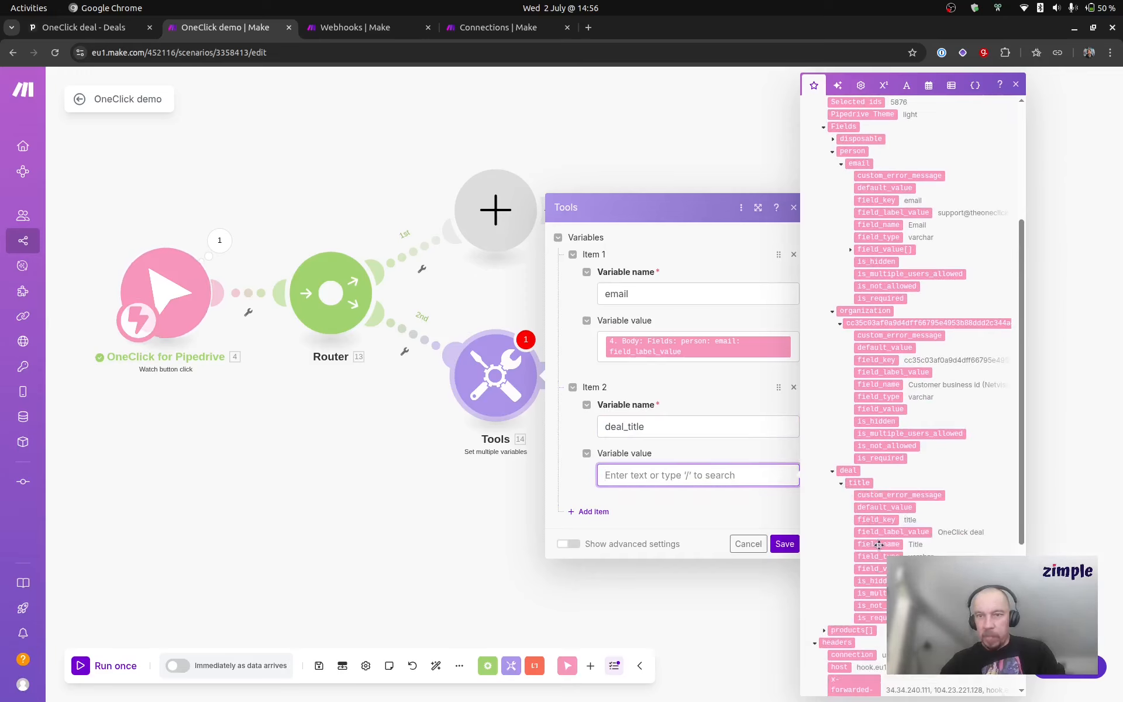
pyautogui.click(915, 532)
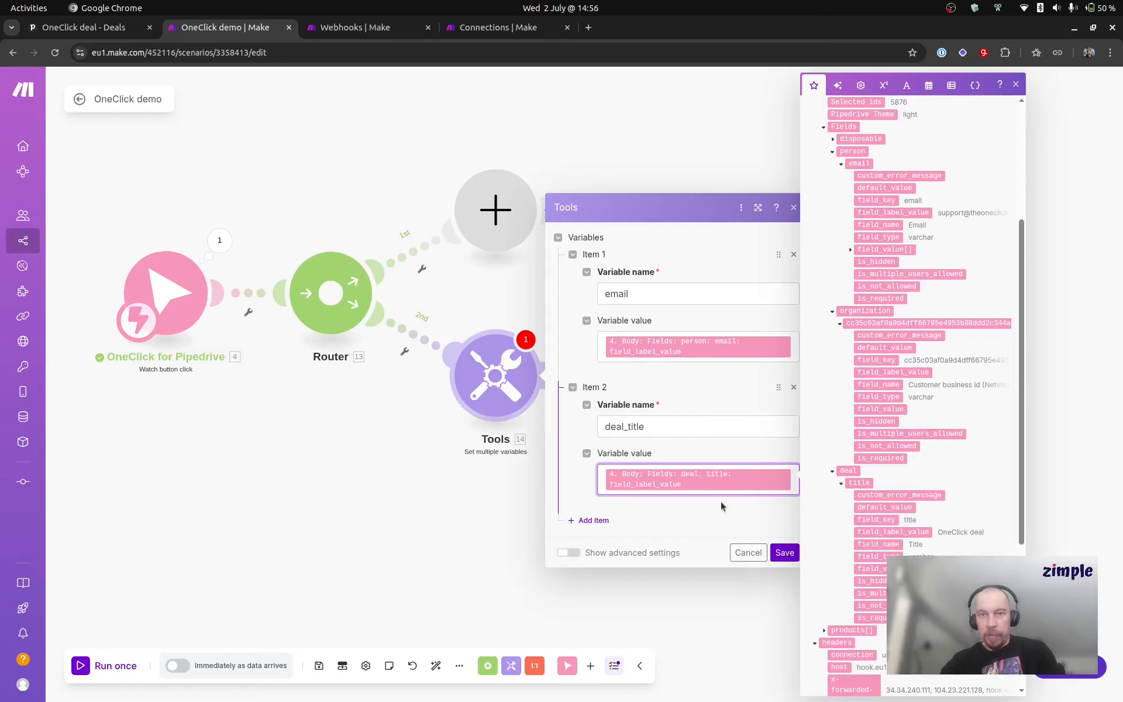
pyautogui.click(783, 548)
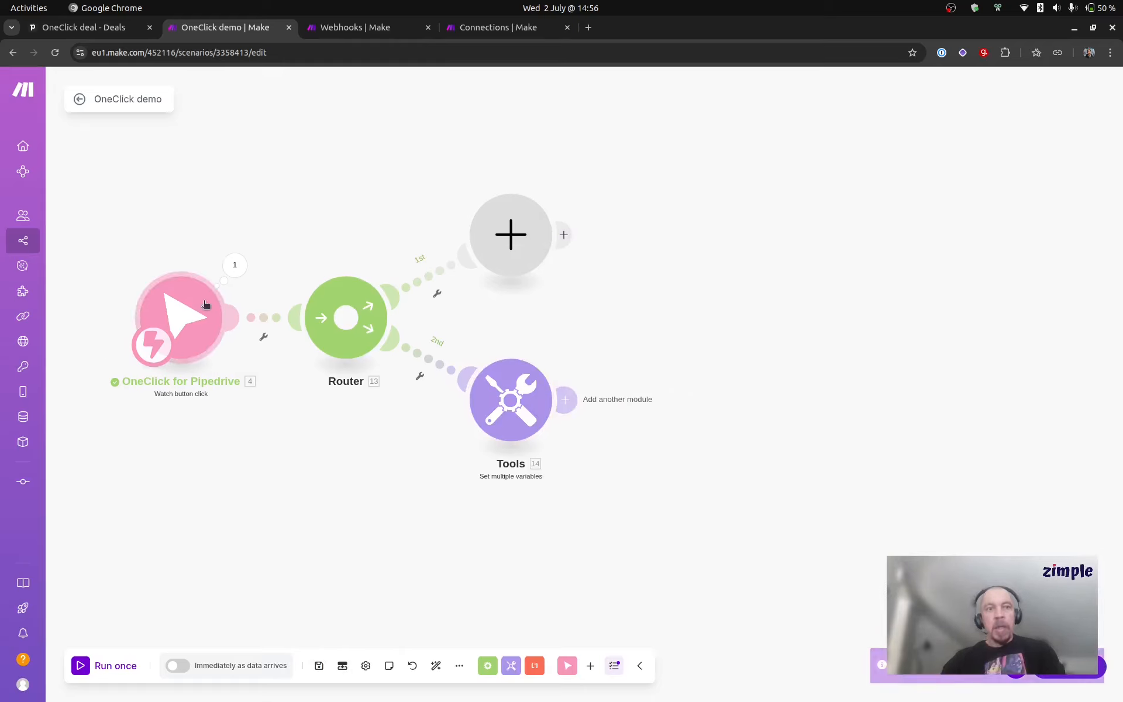
# Step: Examine the first product's id, deal_id and product_id in the products array of the OneClick trigger output
pyautogui.click(235, 264)
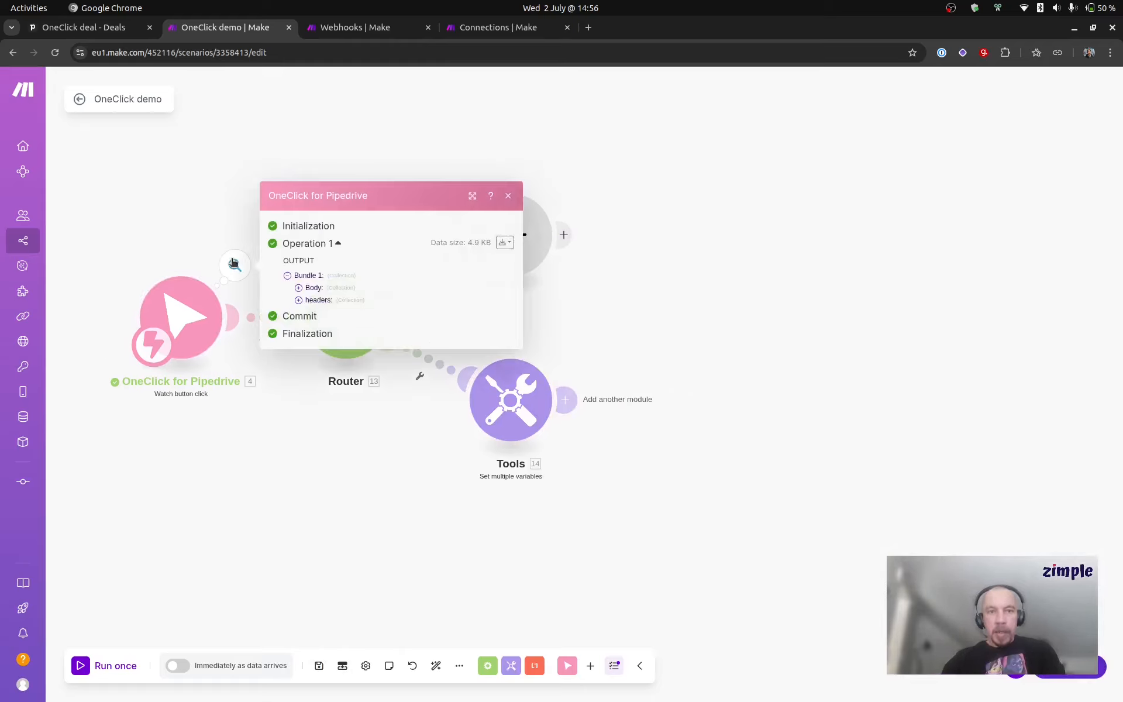
pyautogui.click(298, 288)
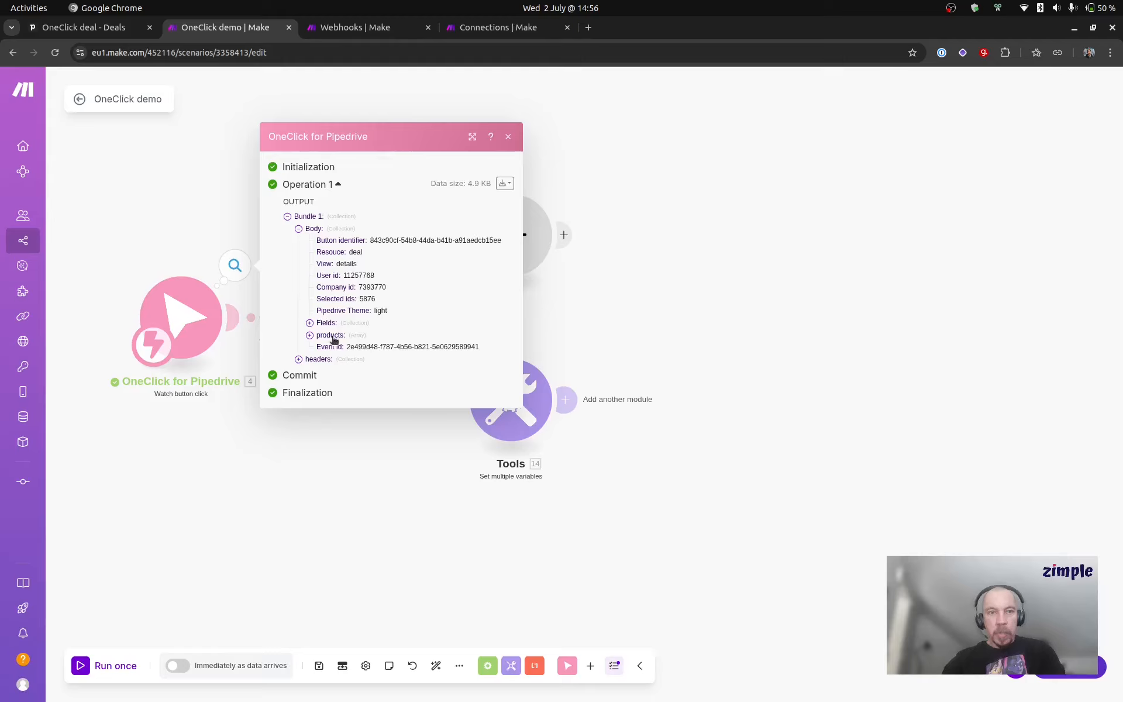
pyautogui.click(309, 336)
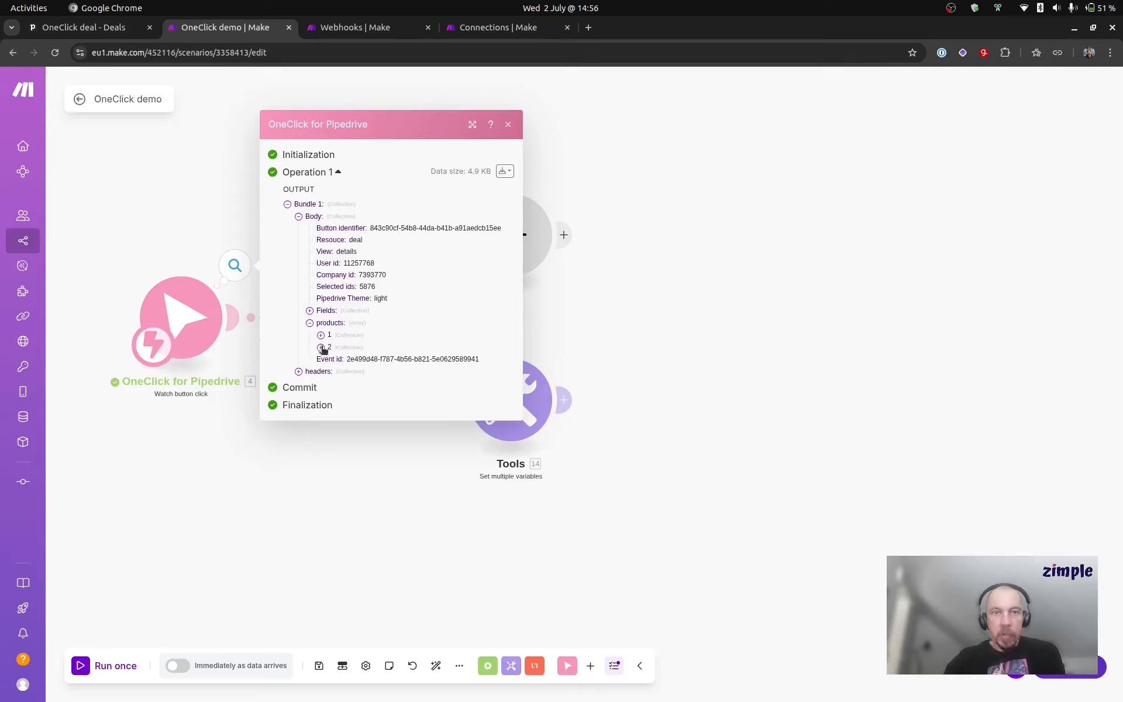
pyautogui.click(321, 334)
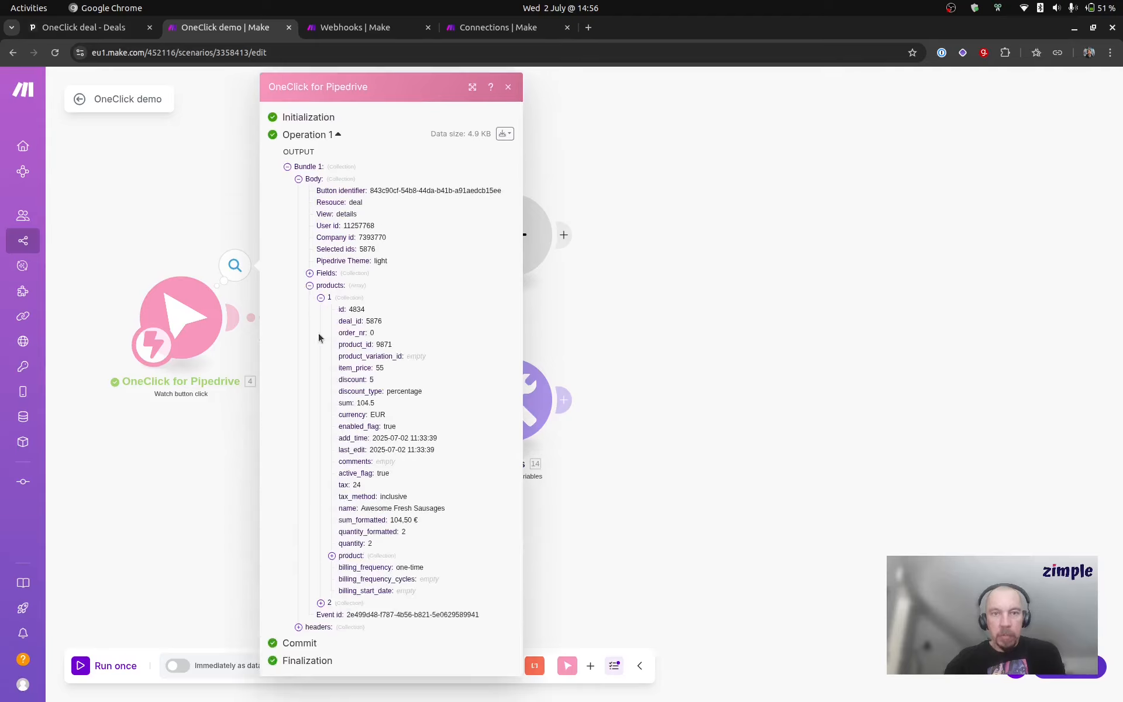
pyautogui.doubleClick(355, 309)
pyautogui.doubleClick(372, 321)
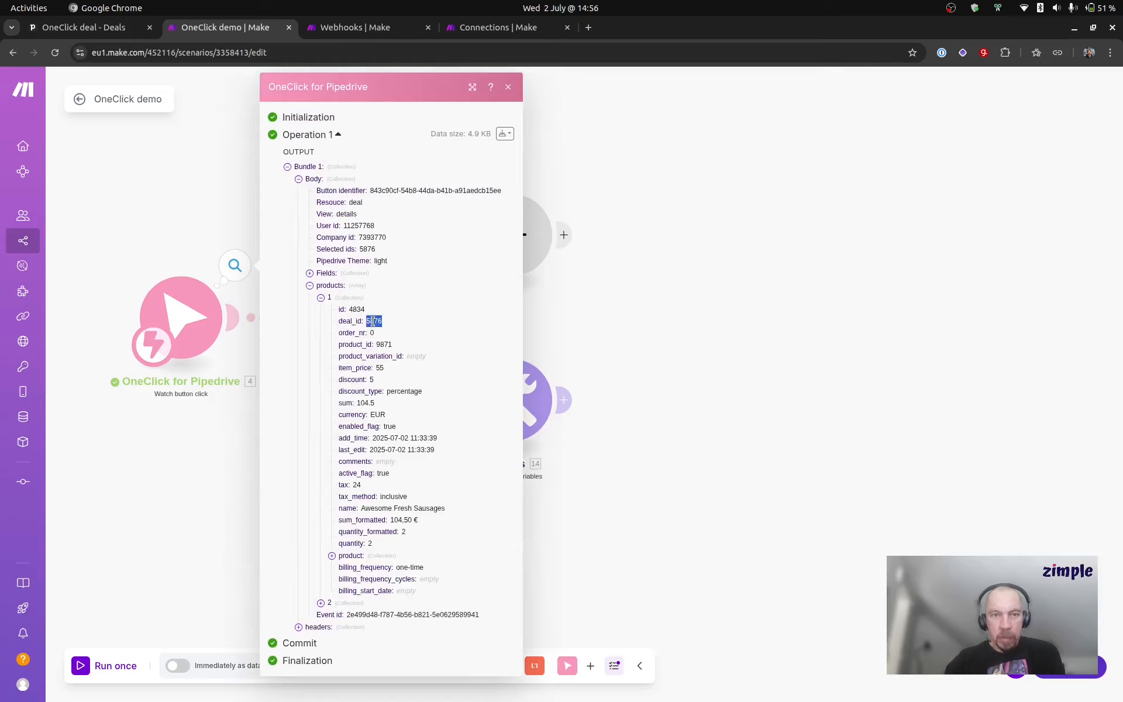
pyautogui.doubleClick(384, 344)
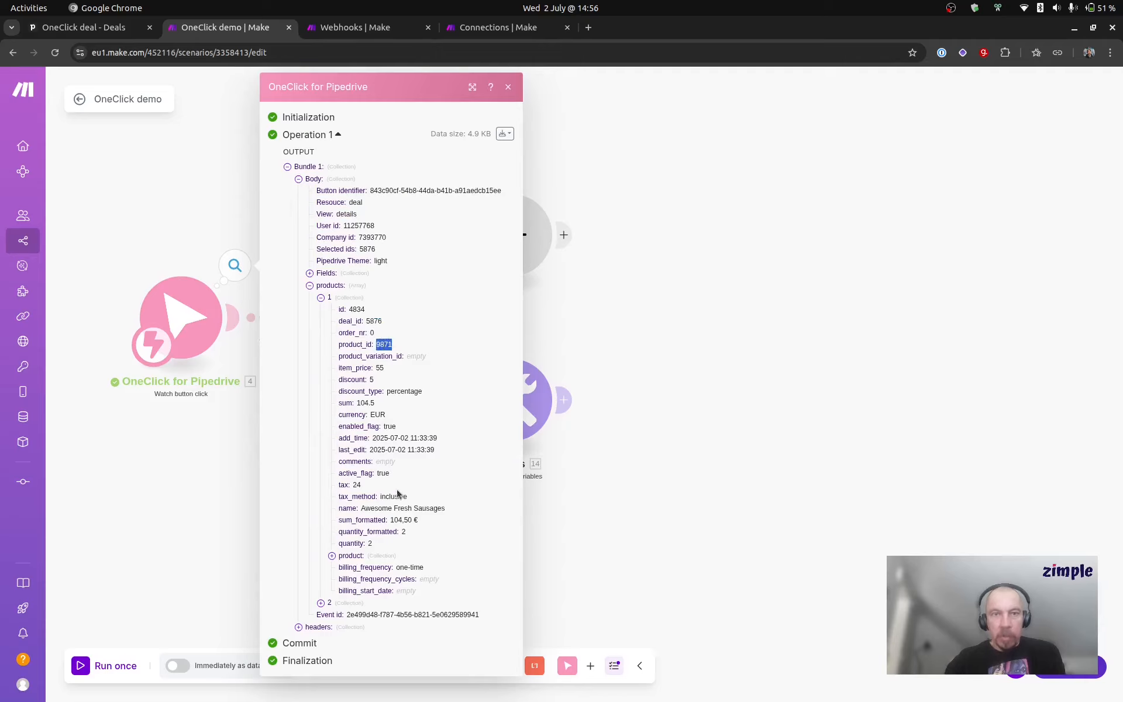
# Step: Examine the second product's data in the products array, and close the trigger output
pyautogui.click(320, 603)
pyautogui.scroll(-5, 380, 527)
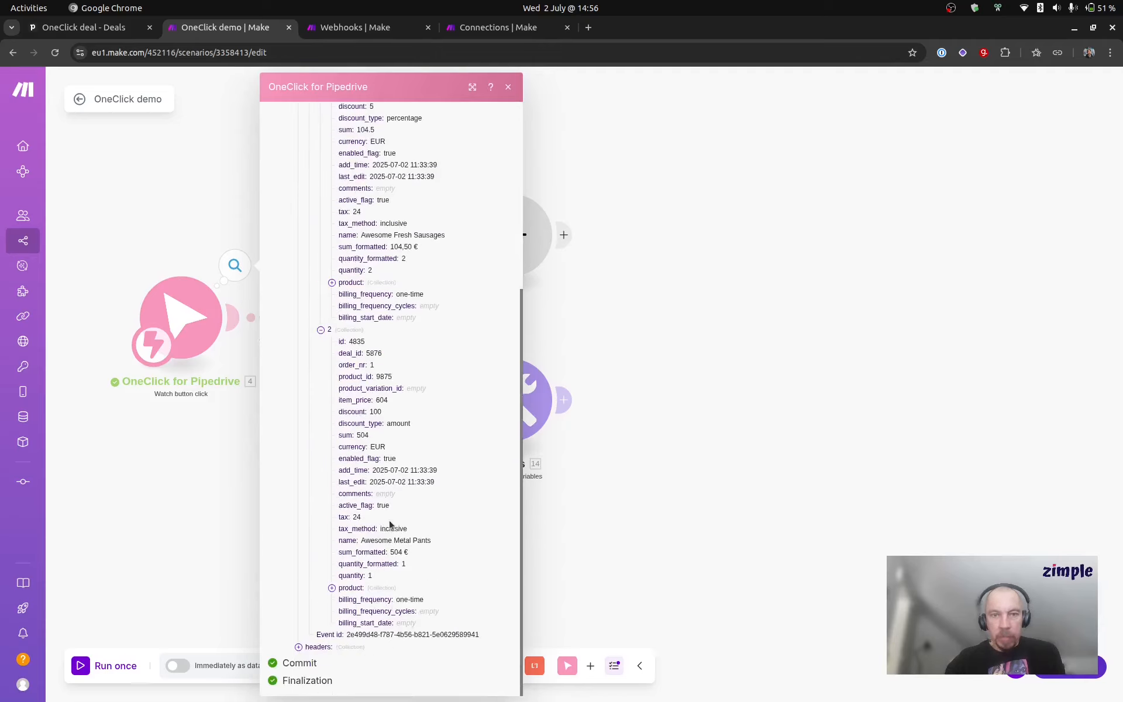
pyautogui.scroll(5, 390, 524)
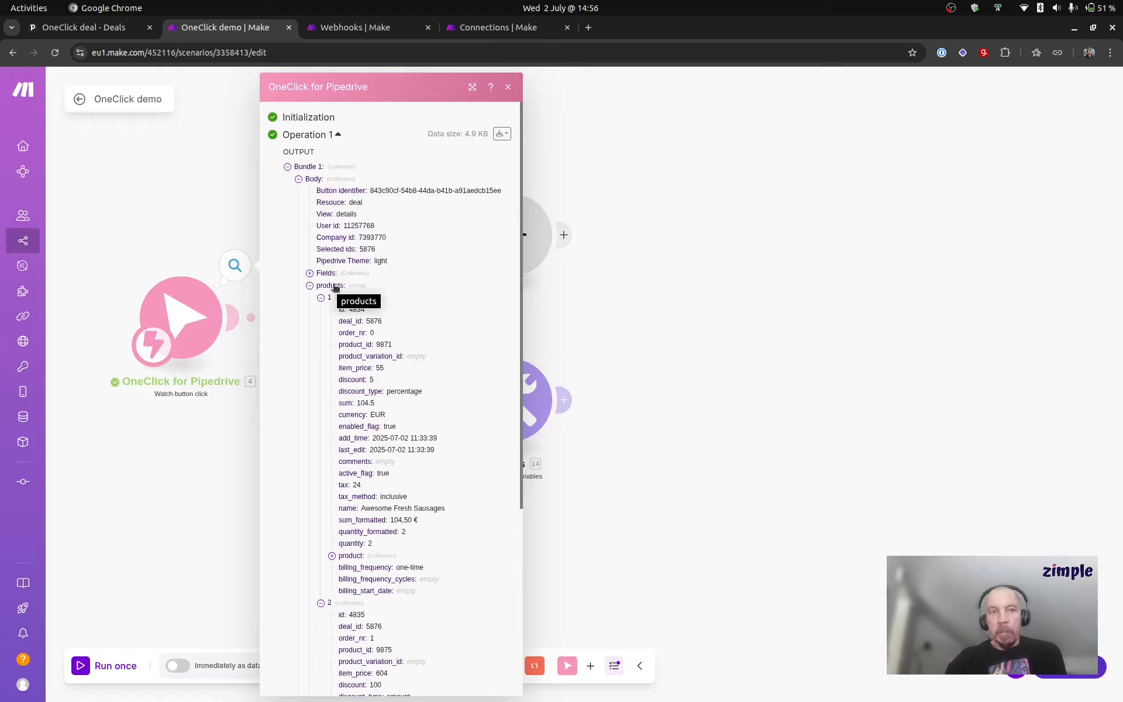
pyautogui.click(637, 330)
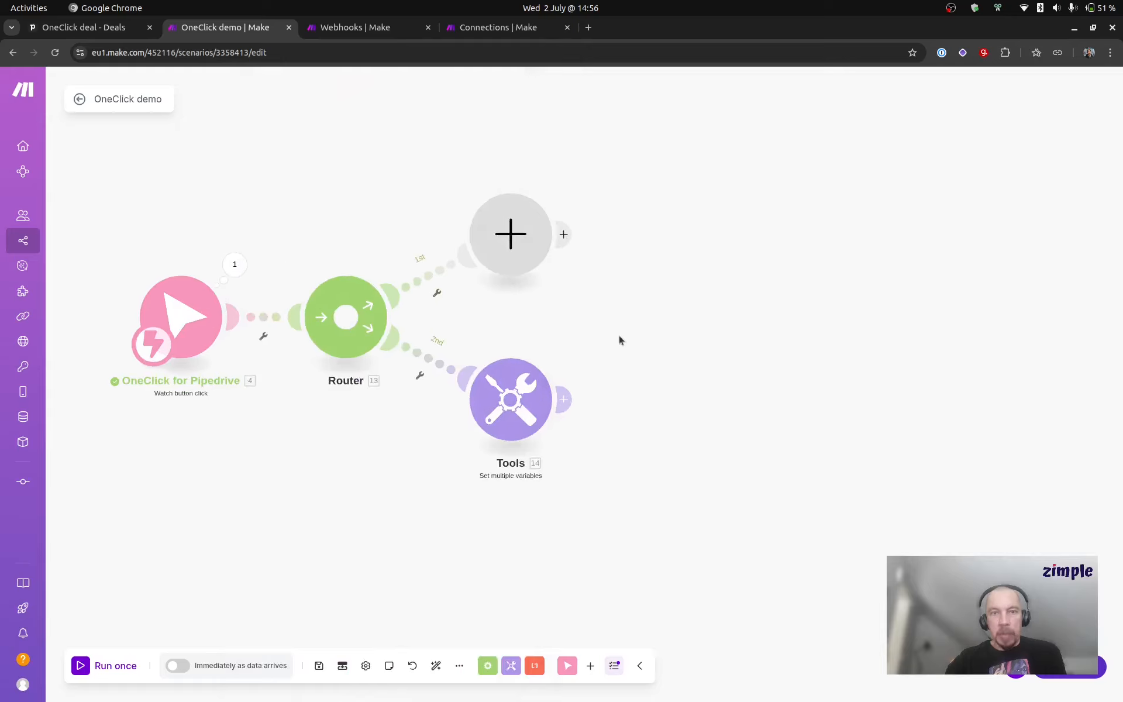
# Step: Add an Iterator on the Router's first route with its array mapped to the trigger's products[] array
pyautogui.moveTo(607, 310); pyautogui.dragTo(580, 315)
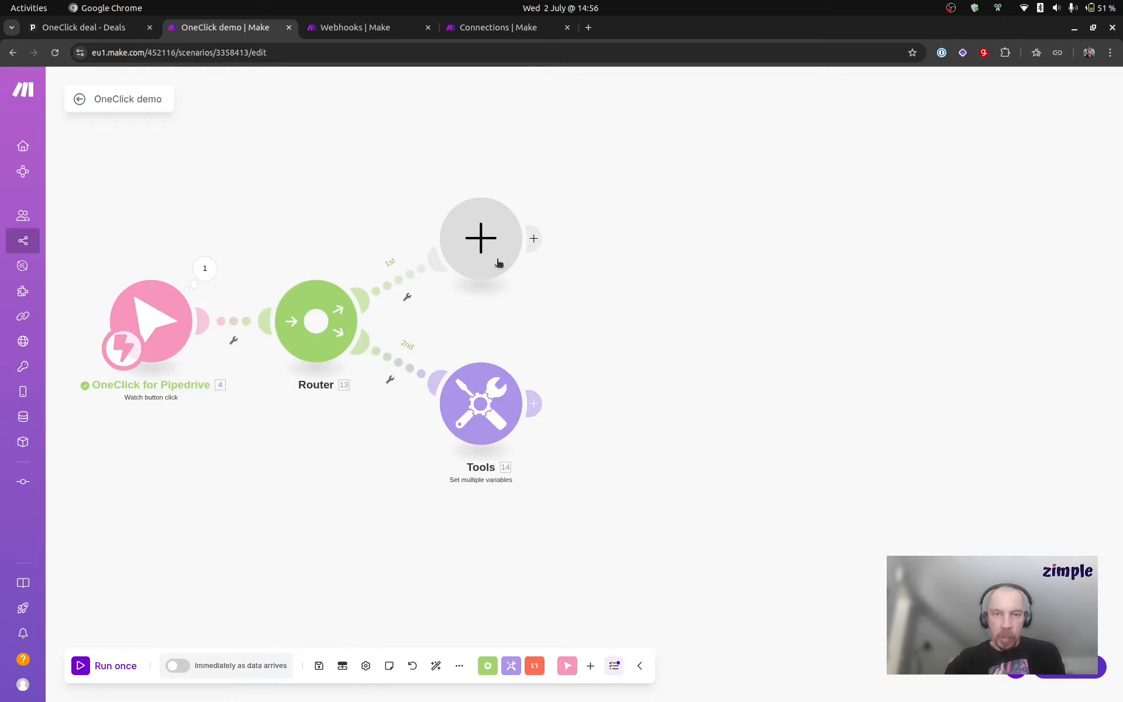
pyautogui.click(481, 240)
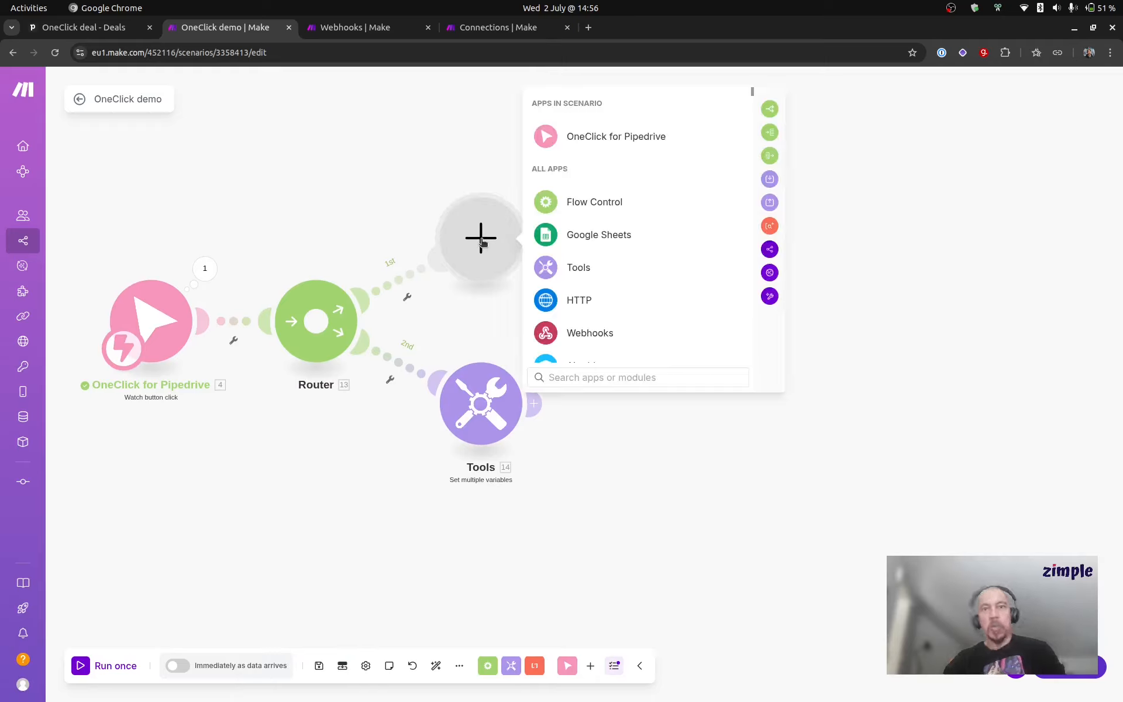
pyautogui.write('ite')
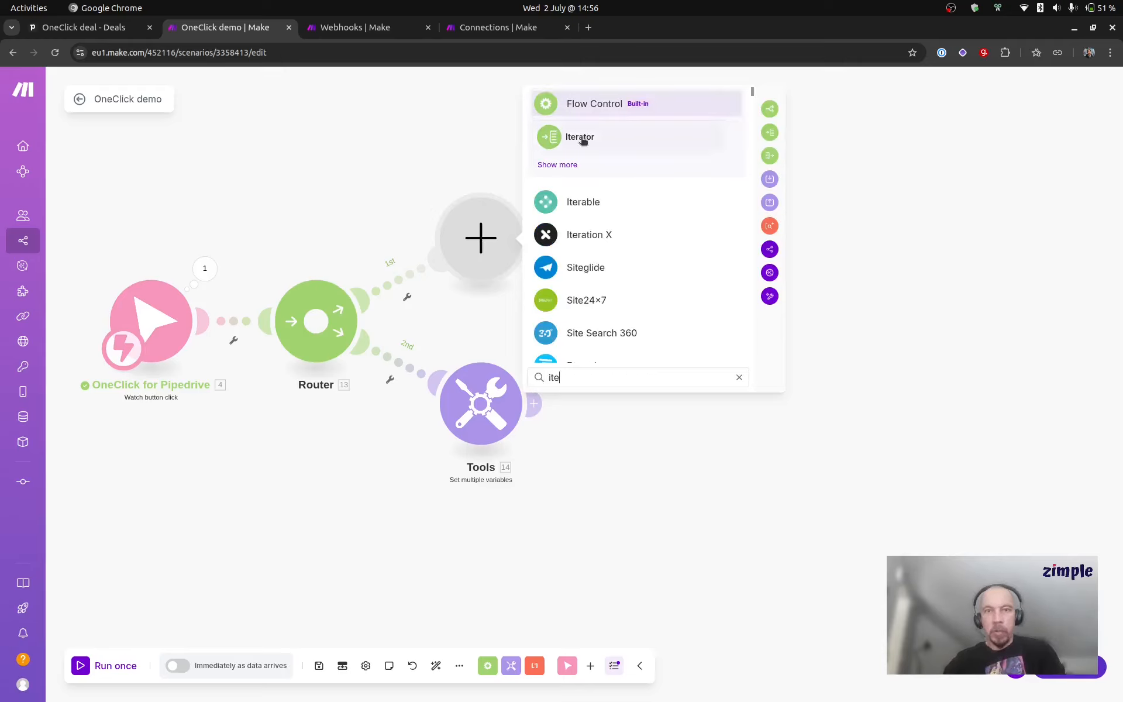
pyautogui.click(580, 138)
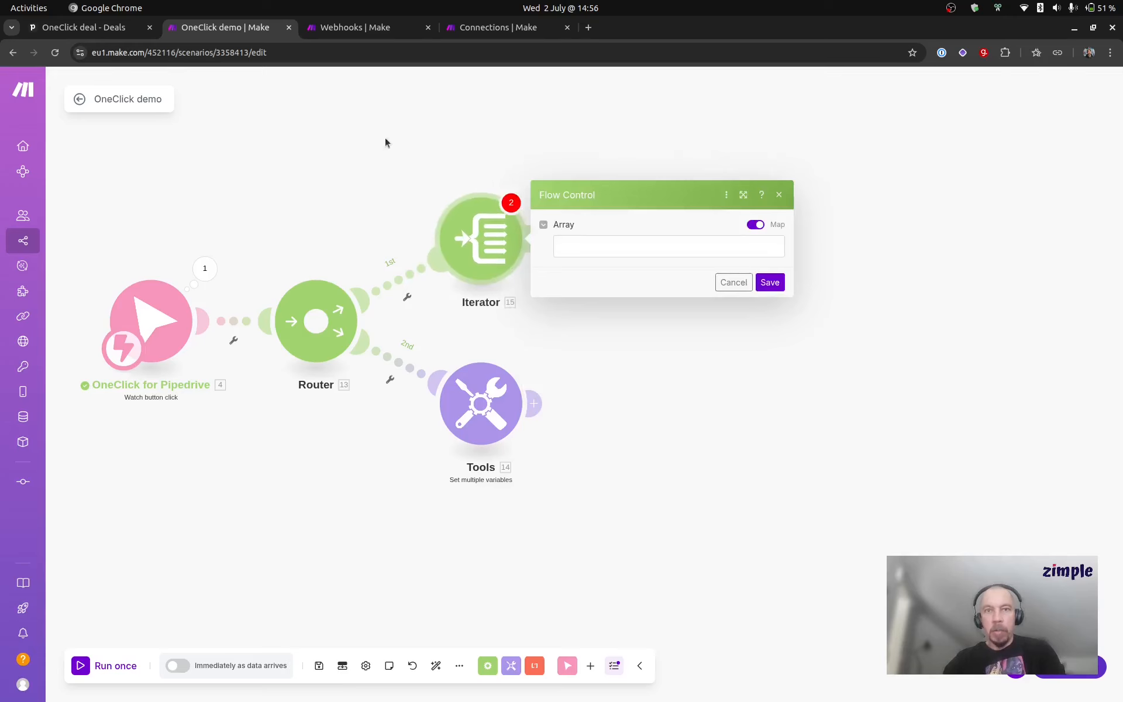
pyautogui.click(588, 263)
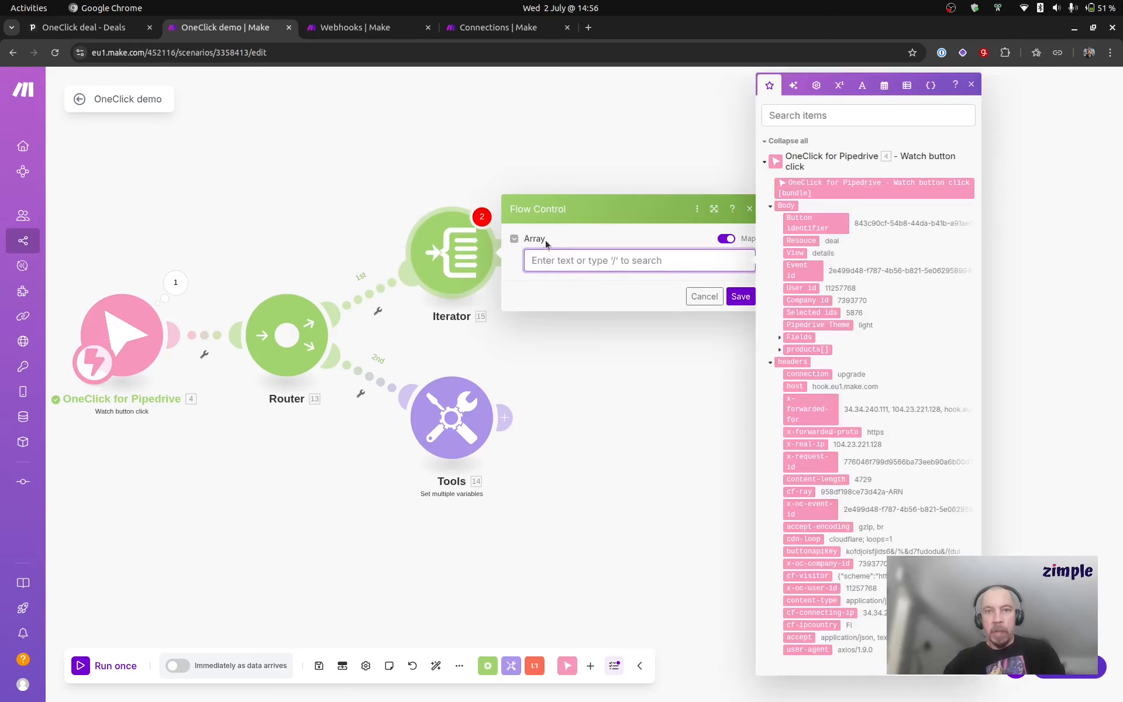
pyautogui.click(819, 349)
pyautogui.click(653, 296)
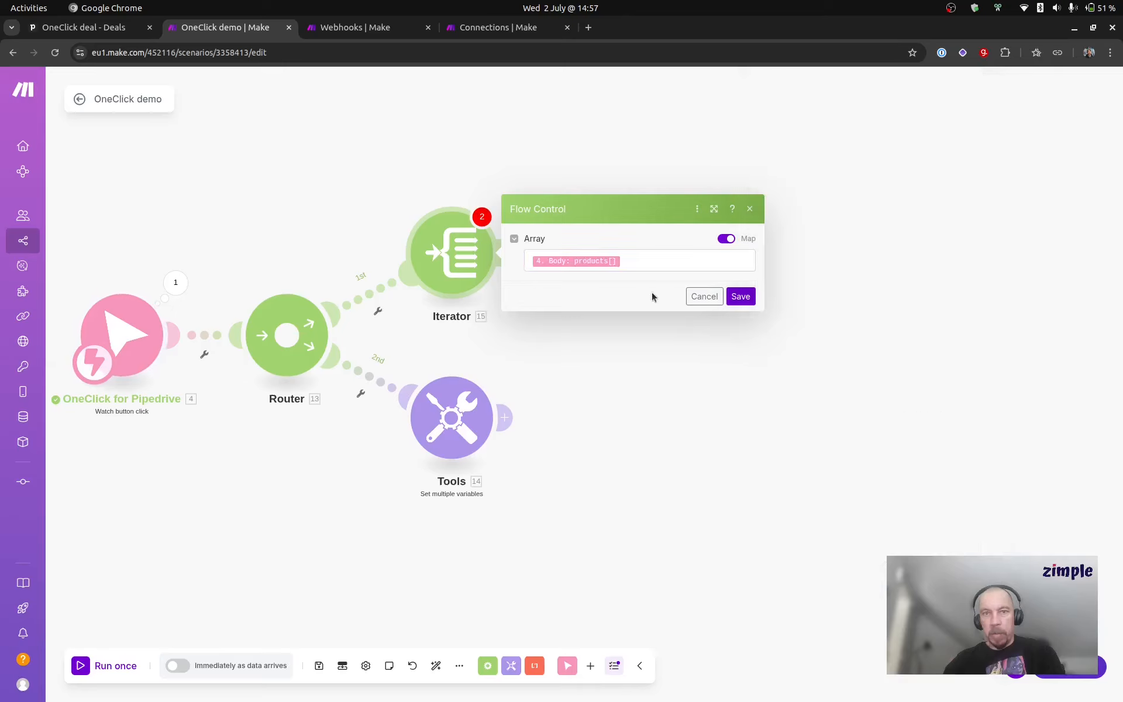
pyautogui.click(741, 296)
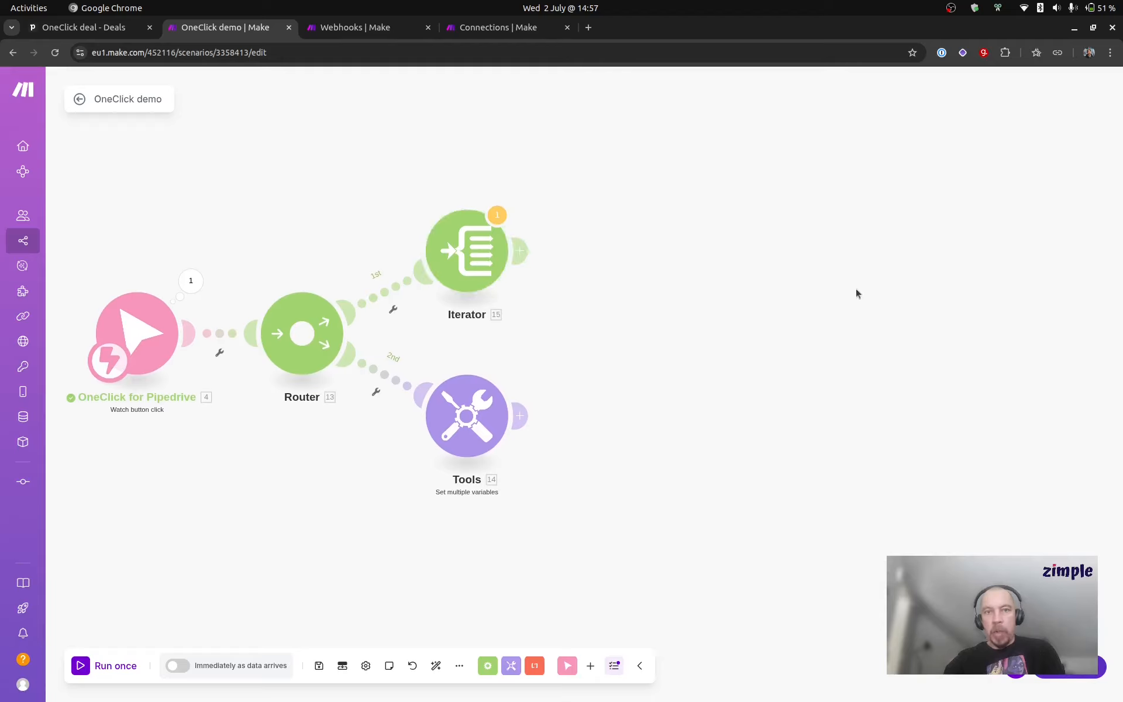
# Step: Add a Set multiple variables module after the Iterator with a variable product_name mapped to the Iterator's top-level name
pyautogui.click(520, 252)
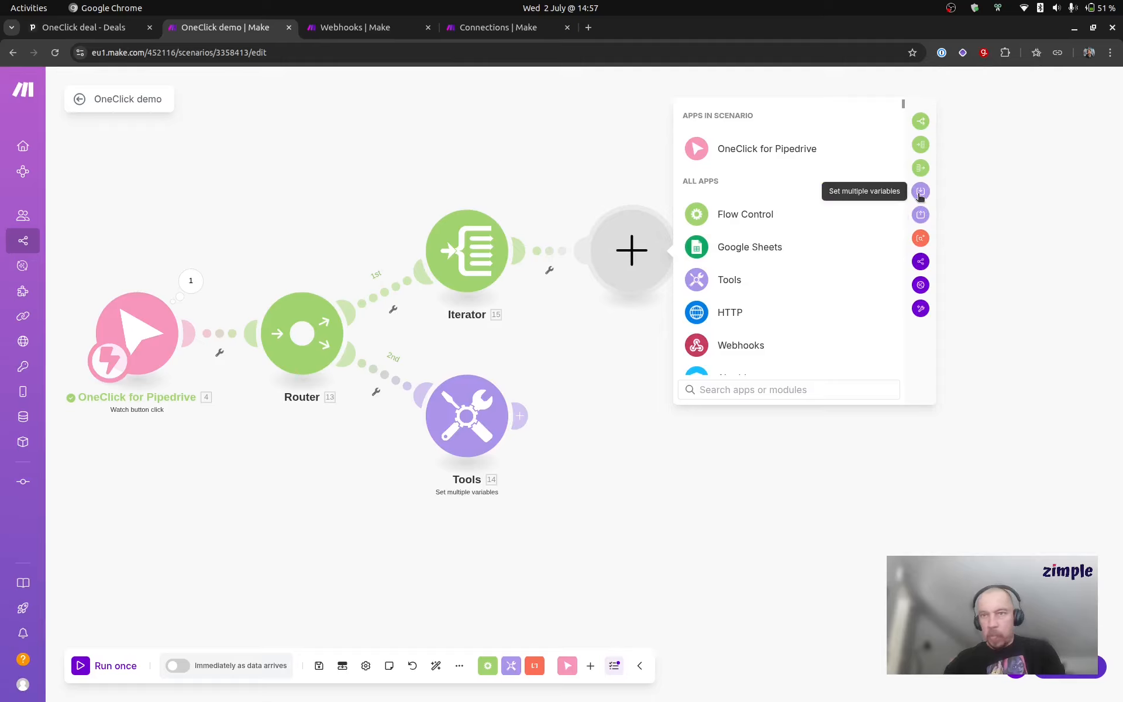
pyautogui.click(920, 193)
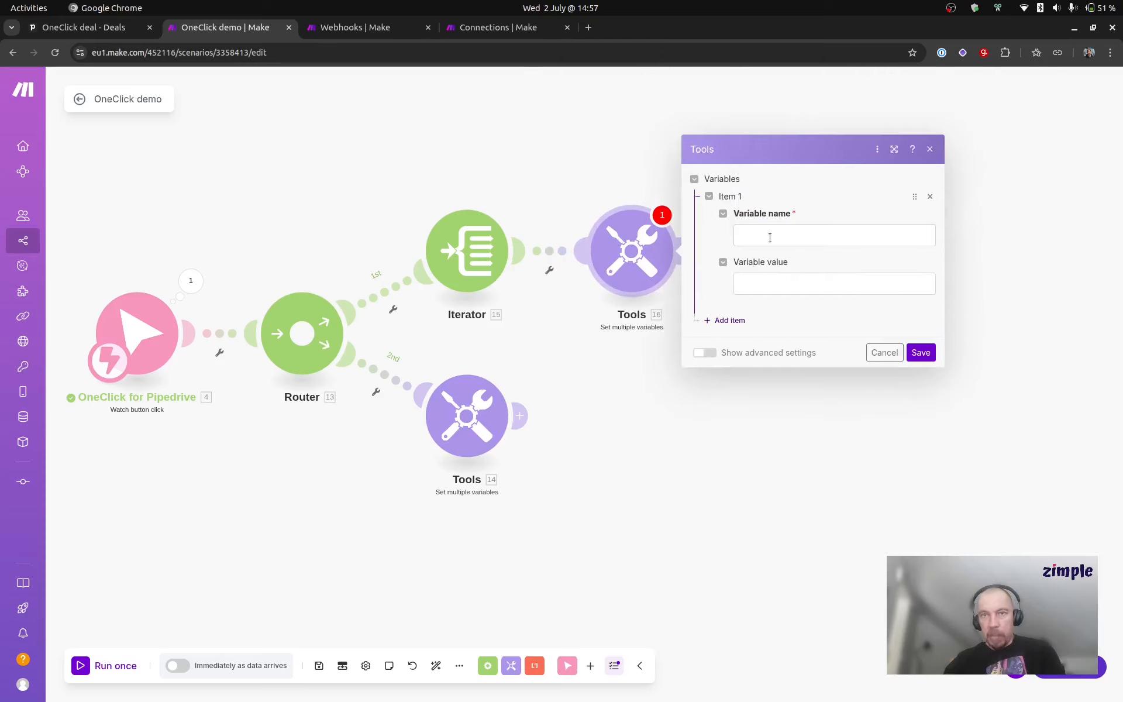
pyautogui.click(770, 238)
pyautogui.write('product_name')
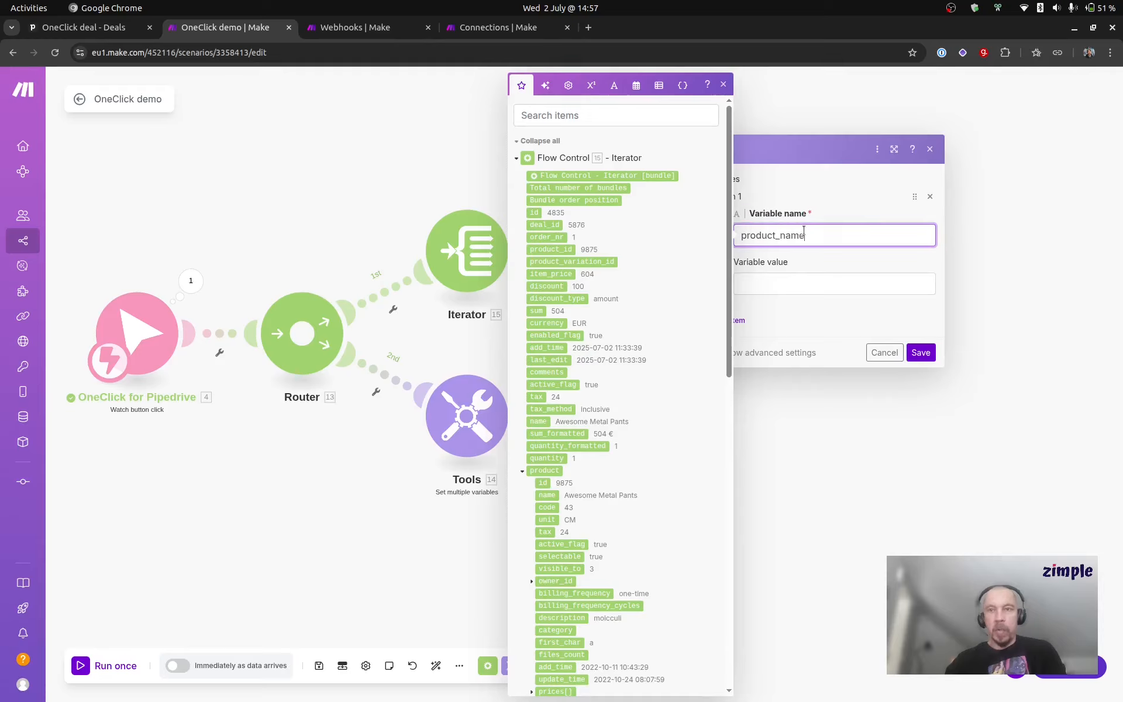
pyautogui.click(784, 279)
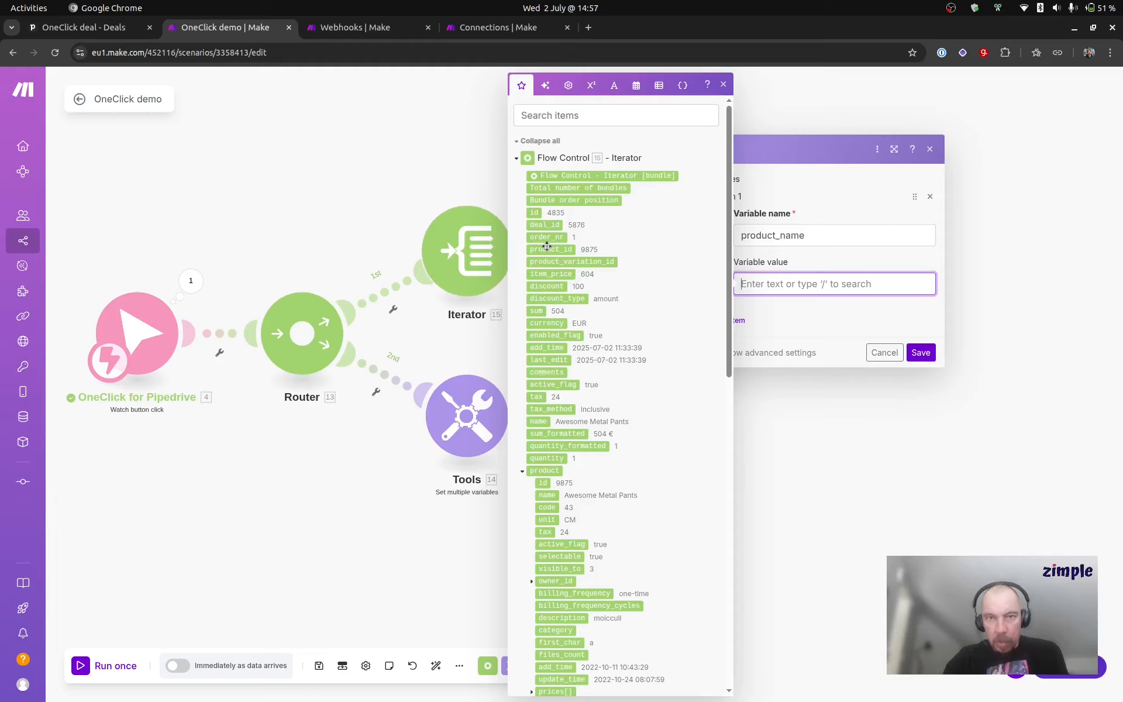
pyautogui.click(539, 422)
pyautogui.click(833, 323)
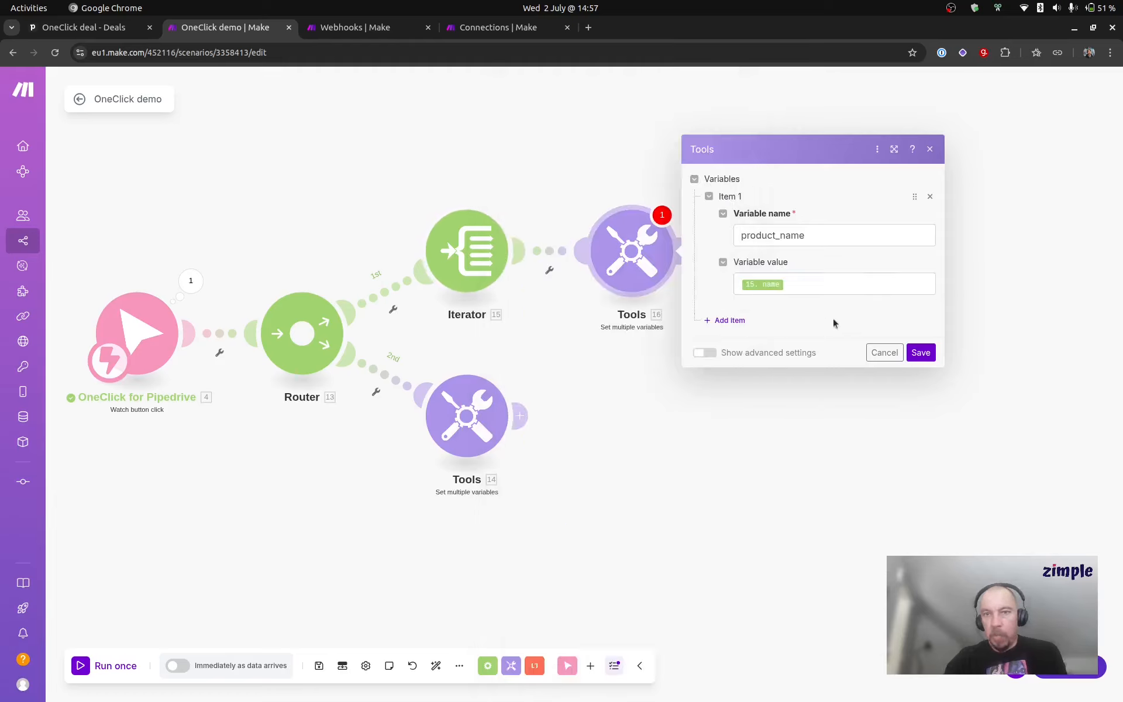
pyautogui.click(918, 350)
# Step: Save the scenario and run it once using the existing data in the webhook queue
pyautogui.click(318, 665)
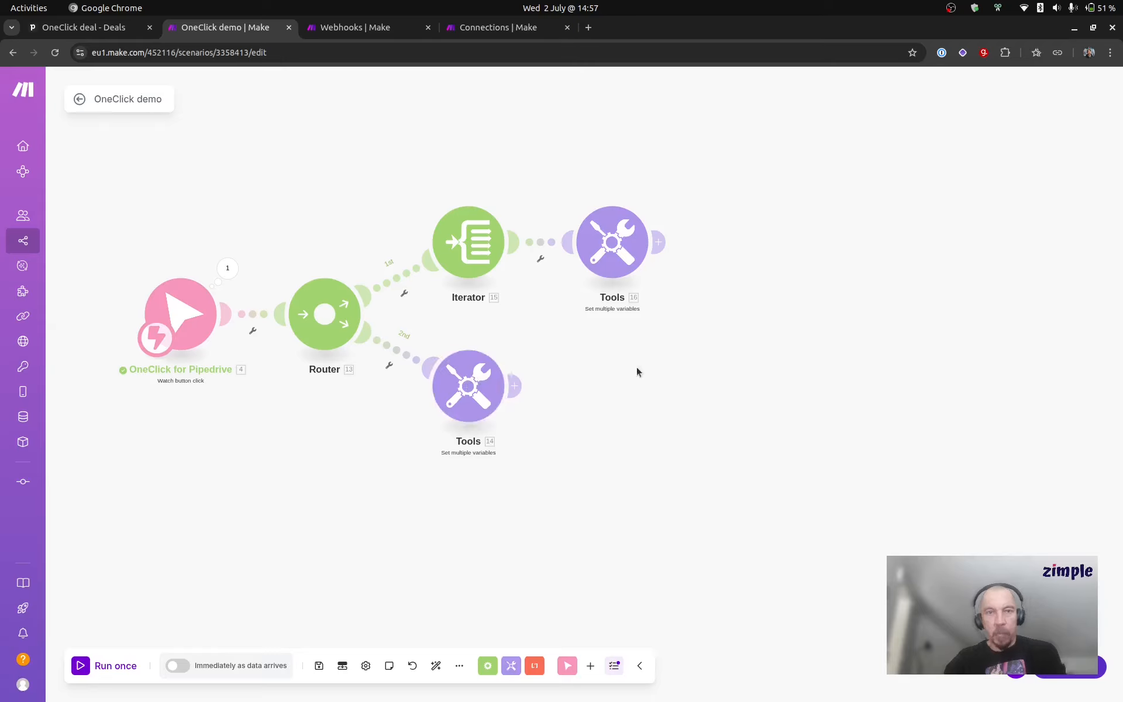
pyautogui.click(120, 667)
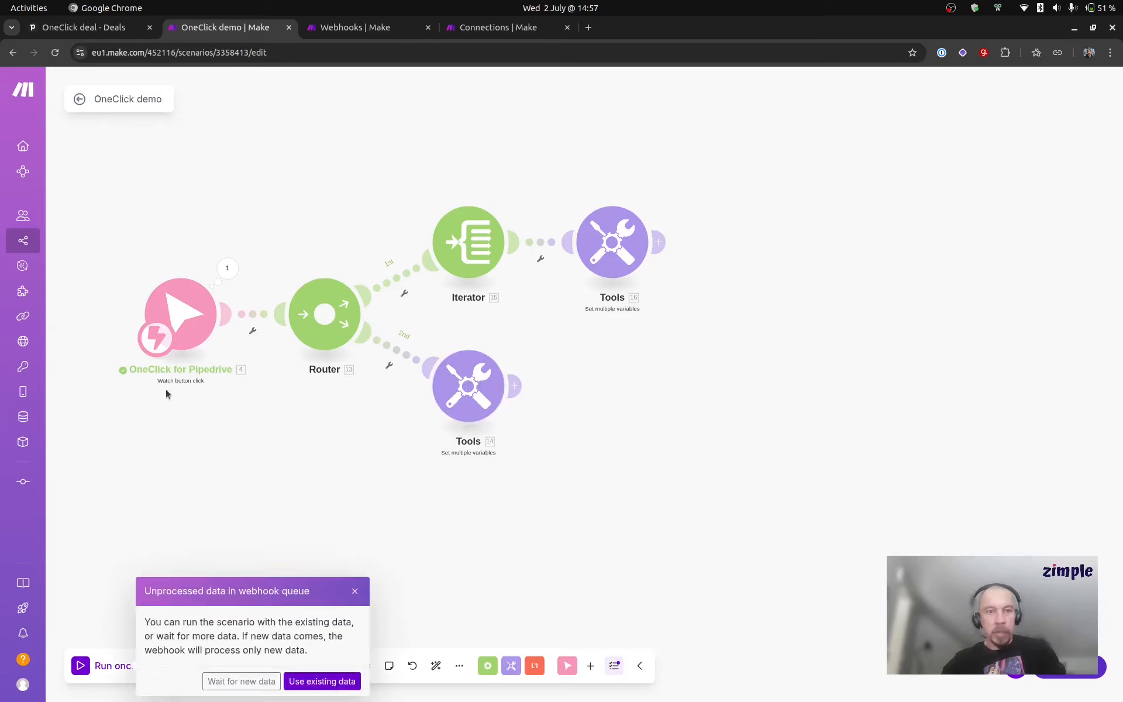
pyautogui.click(314, 681)
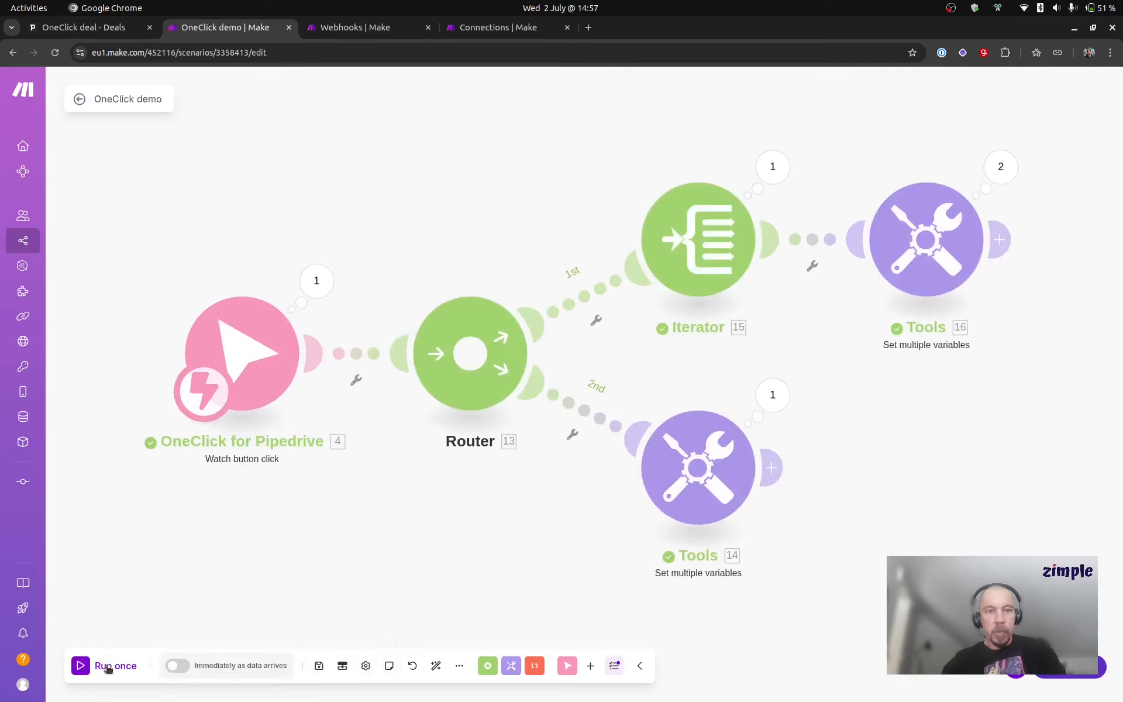
# Step: Run the scenario once, then switch to the Pipedrive deal and submit My first button with the description "Hello!"
pyautogui.click(108, 667)
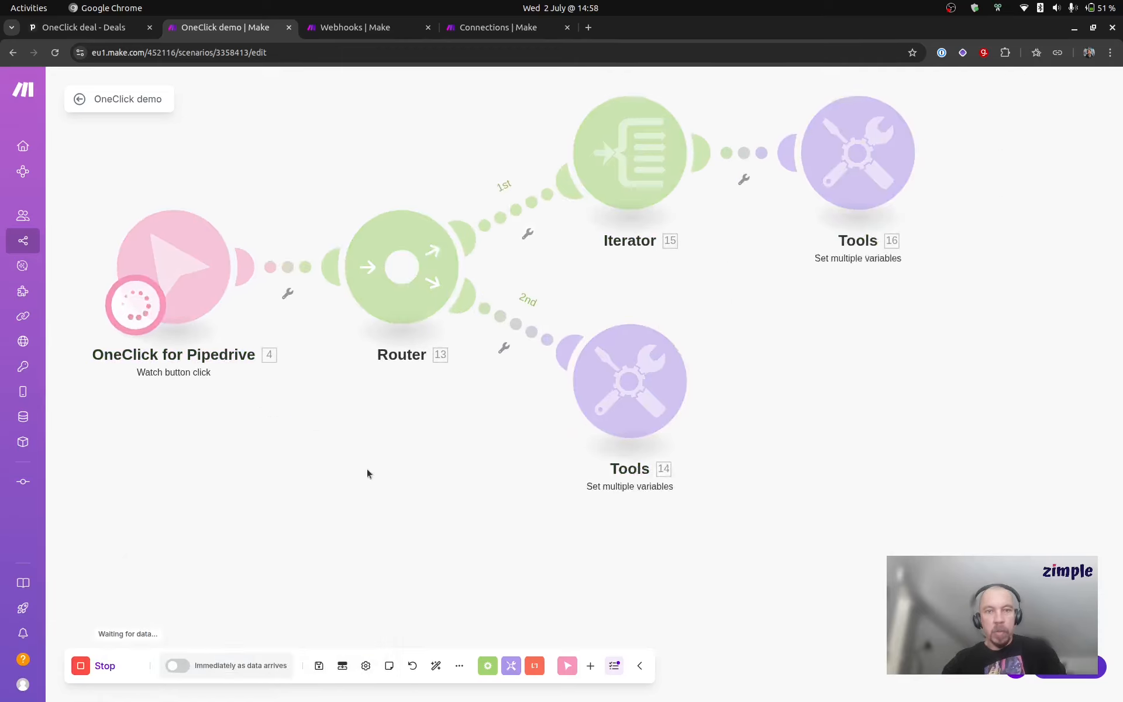
pyautogui.click(88, 27)
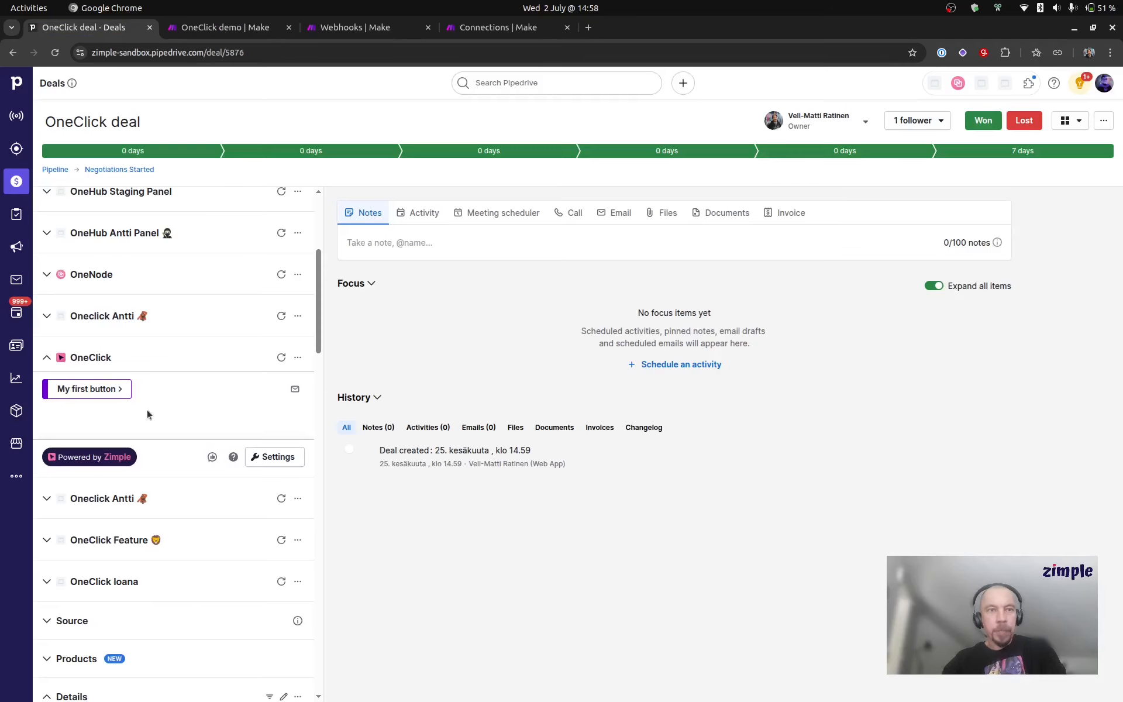
pyautogui.click(88, 389)
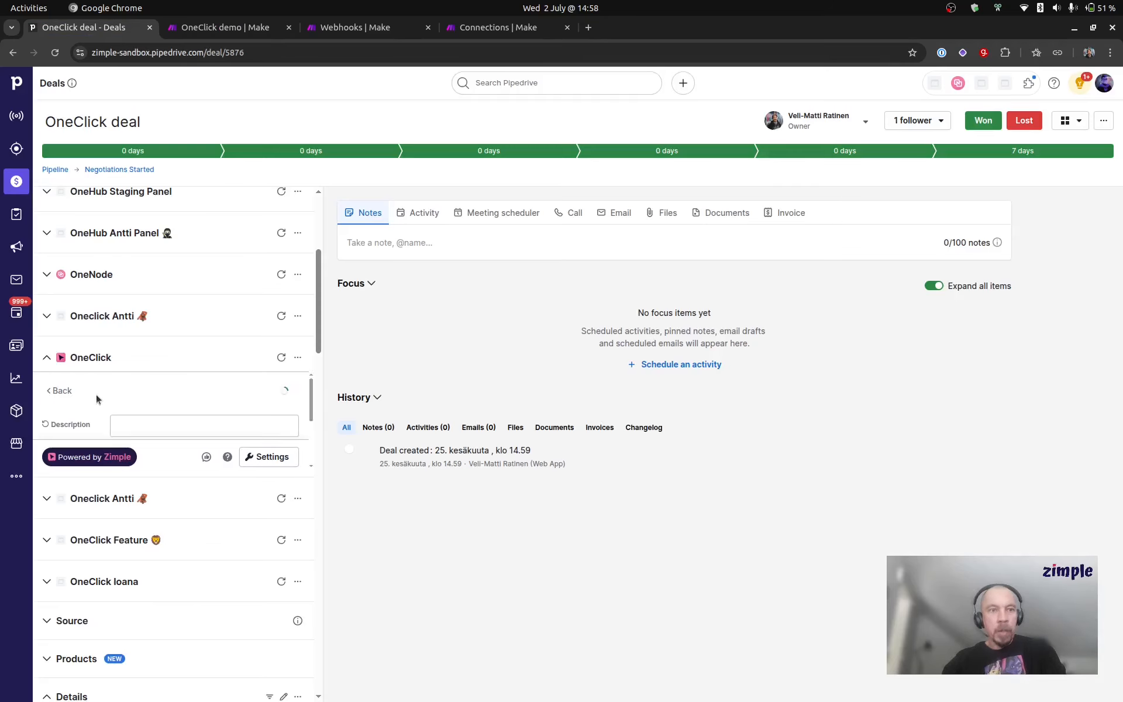
pyautogui.click(134, 425)
pyautogui.write('Hello')
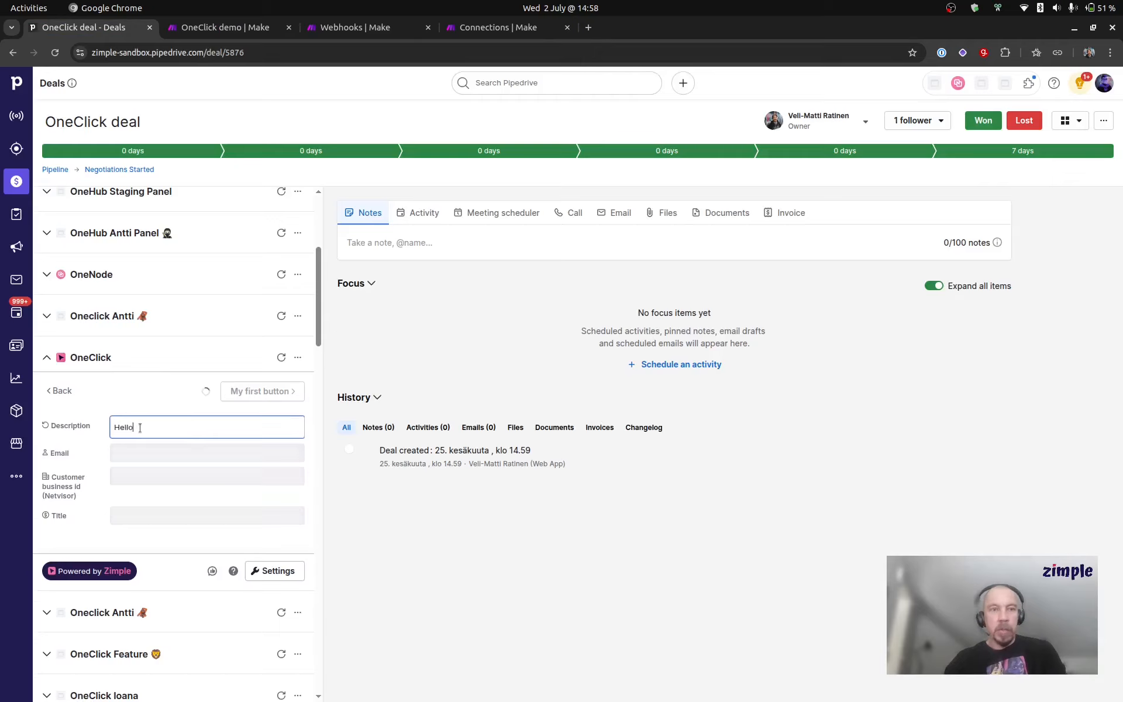
pyautogui.write('!')
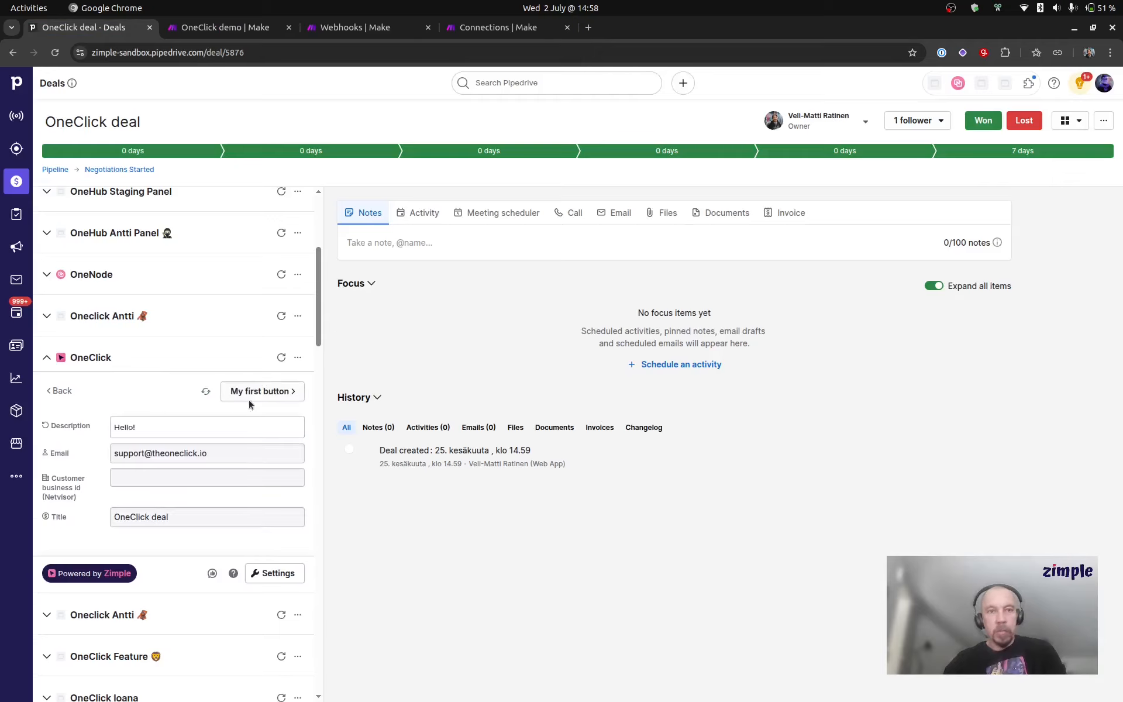
pyautogui.click(263, 392)
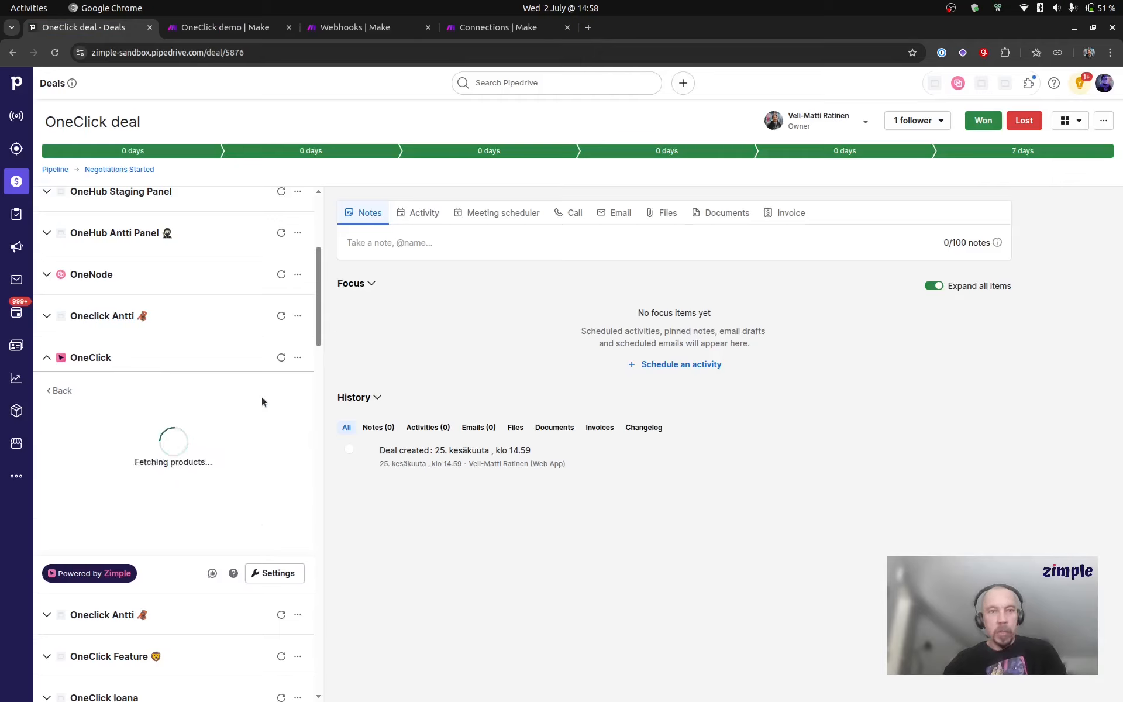
# Step: Switch back to the Make scenario and examine the product_name output of both operations in the Tools module after the Iterator
pyautogui.click(222, 31)
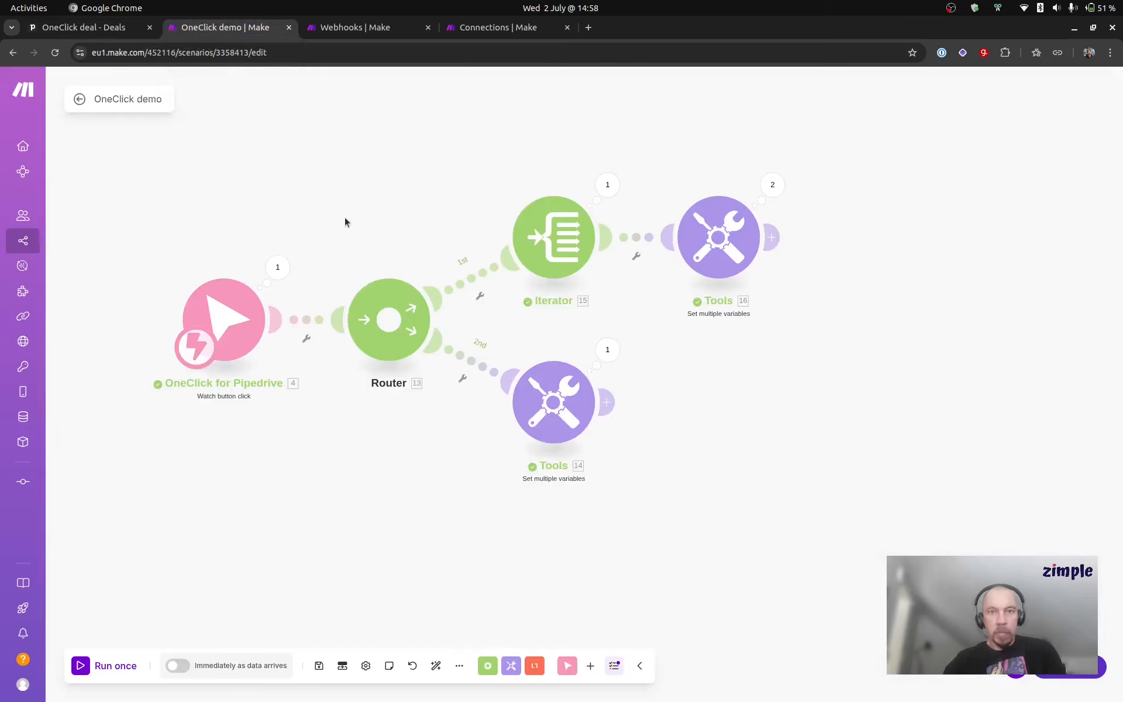
pyautogui.scroll(1, 359, 271)
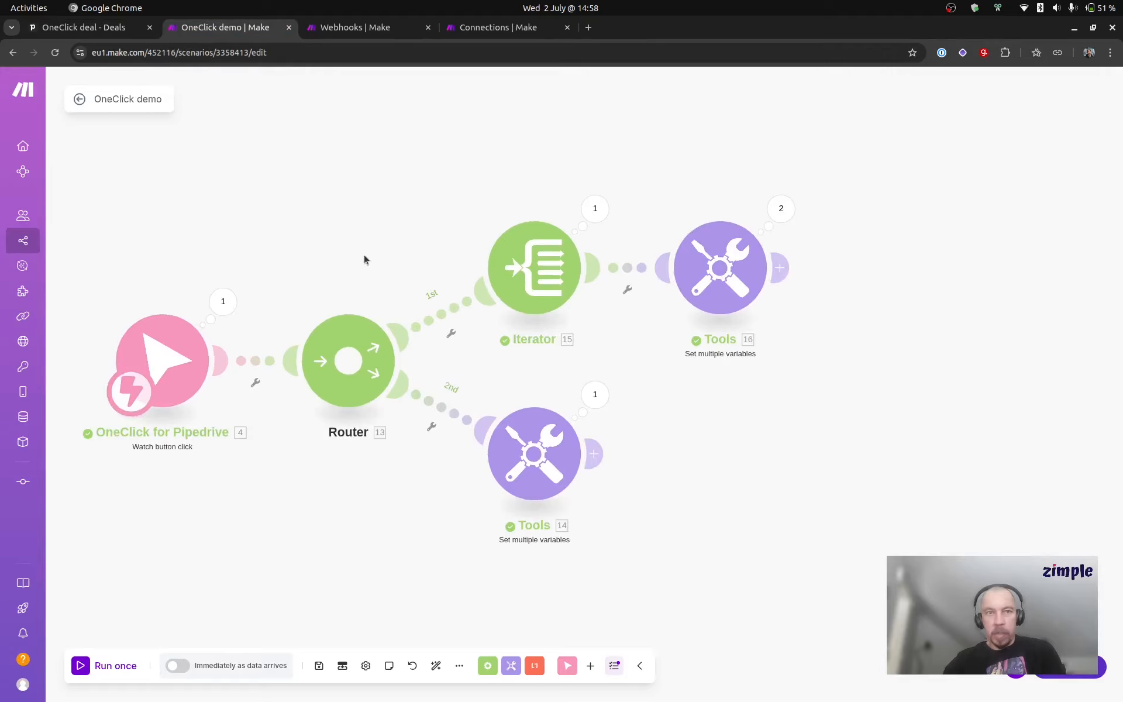
pyautogui.hscroll(5, 160, 225)
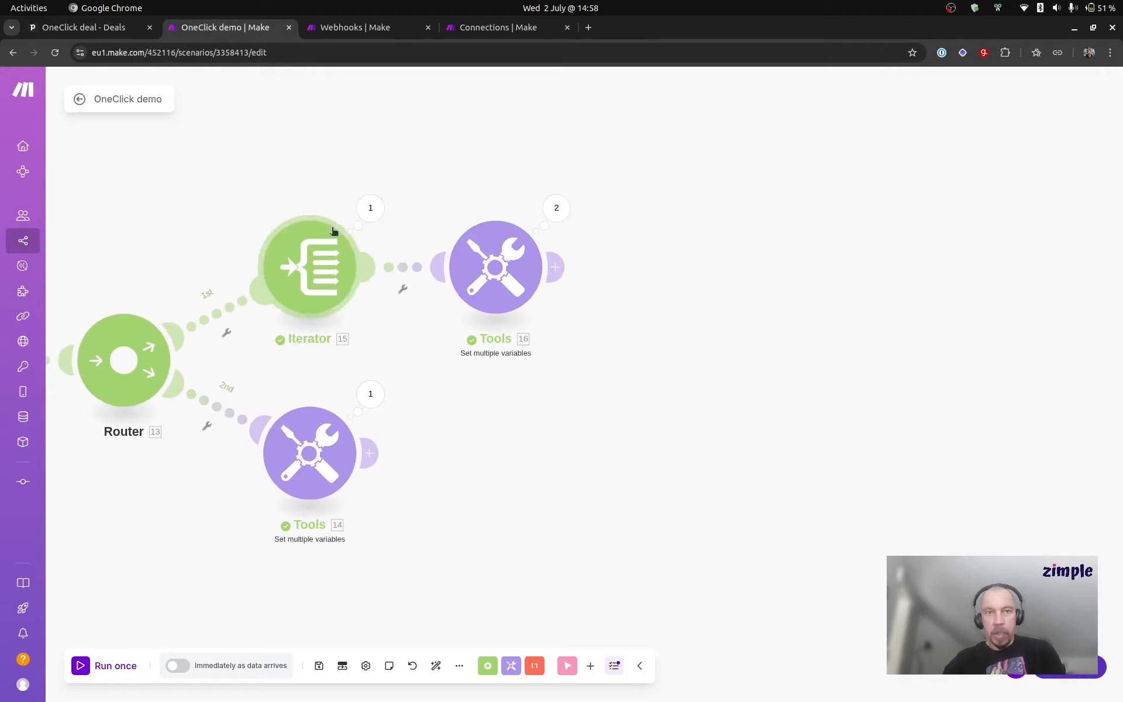
pyautogui.hscroll(1, 410, 188)
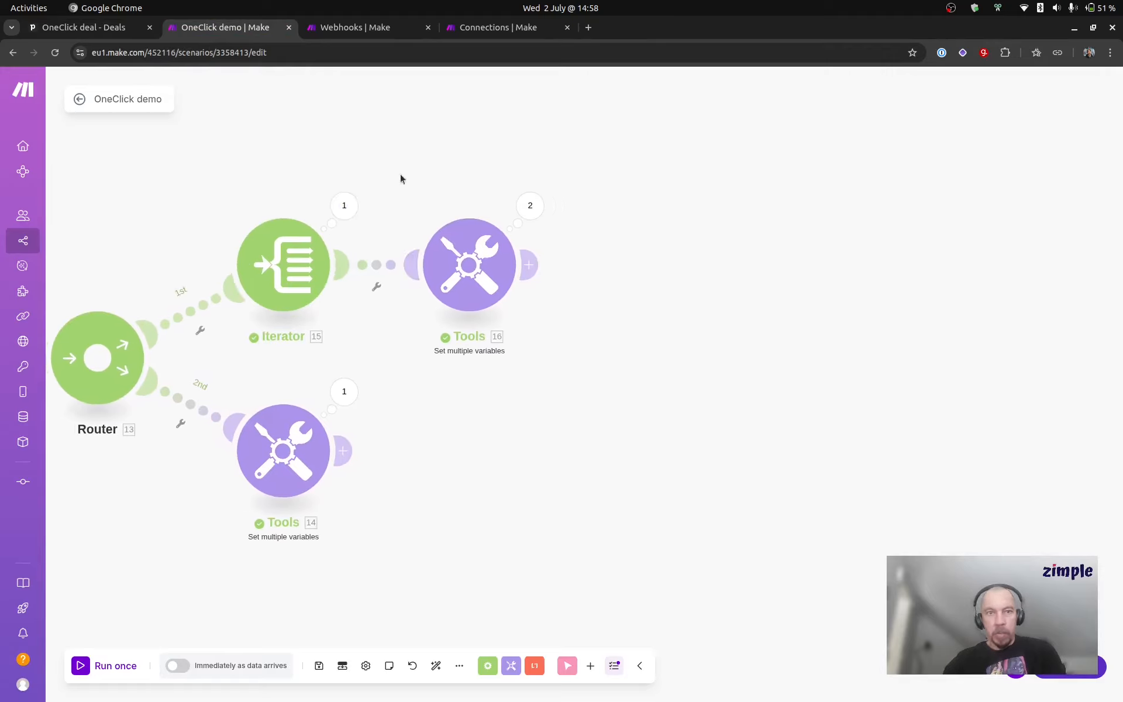
pyautogui.click(519, 200)
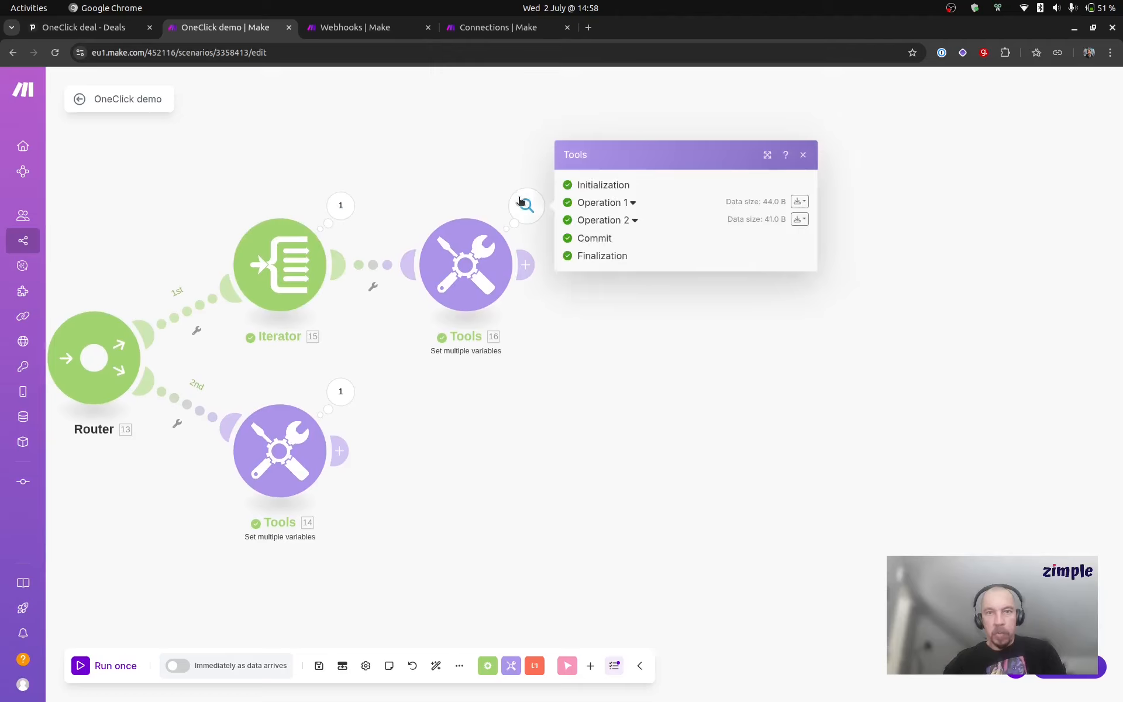
pyautogui.click(612, 203)
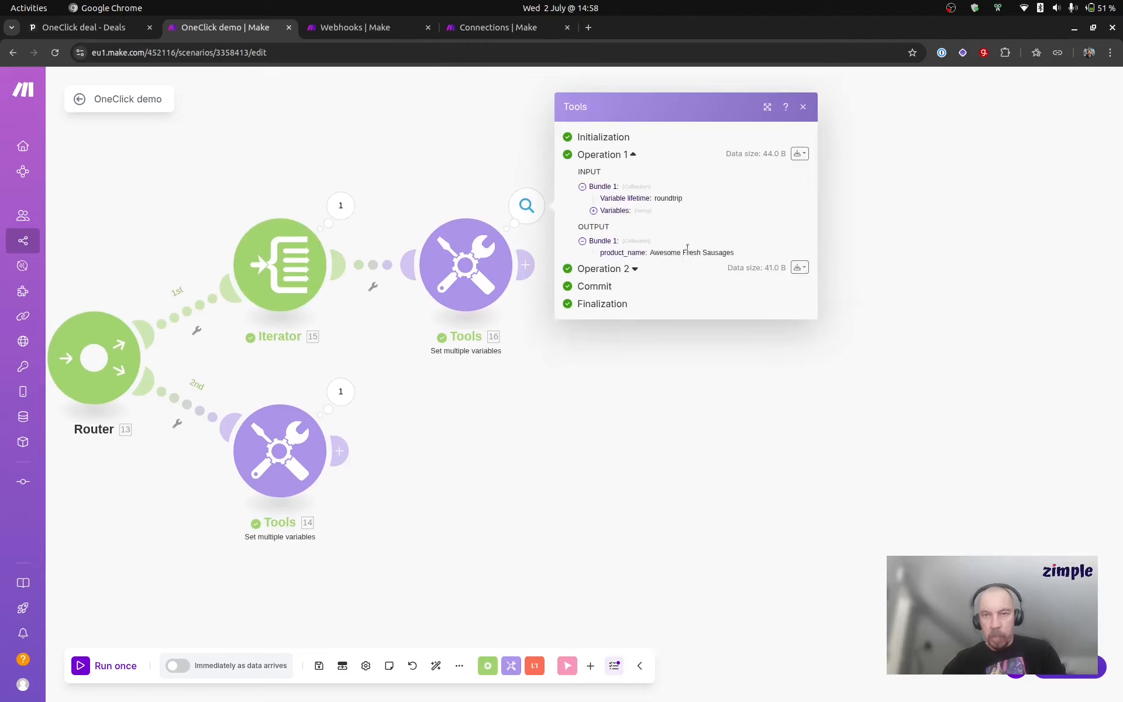
pyautogui.click(613, 271)
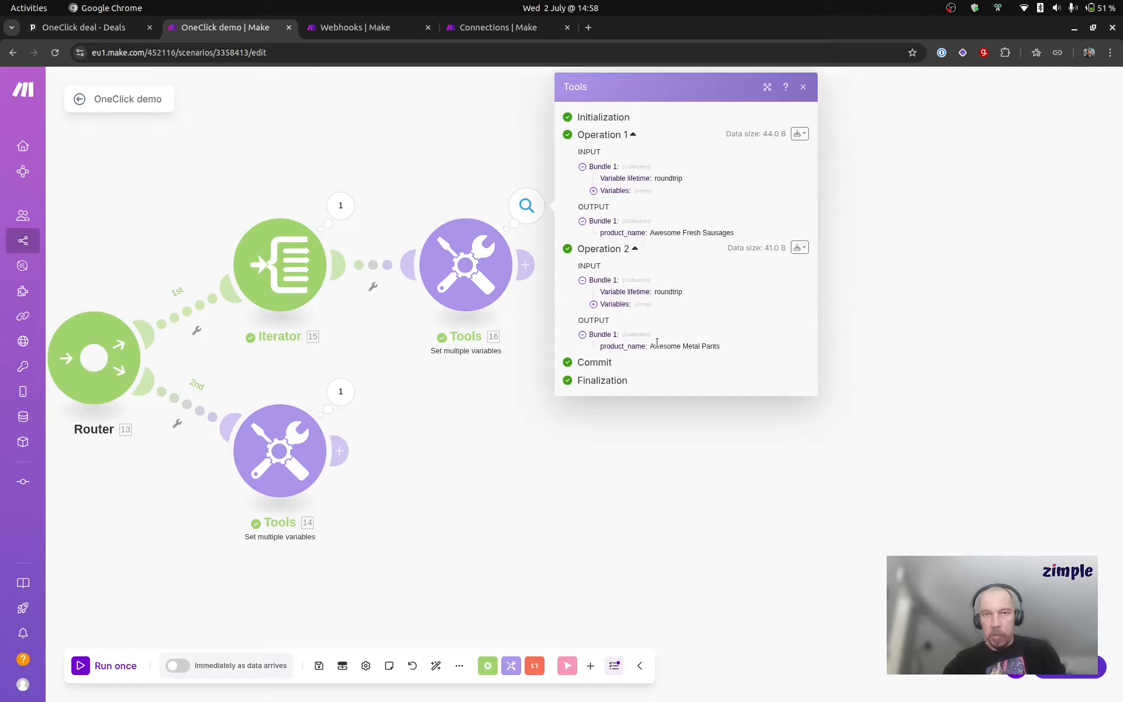
pyautogui.click(466, 479)
# Step: Examine the email and deal_title output of the Tools module on the Router's second route, and close it
pyautogui.scroll(-3, 518, 375)
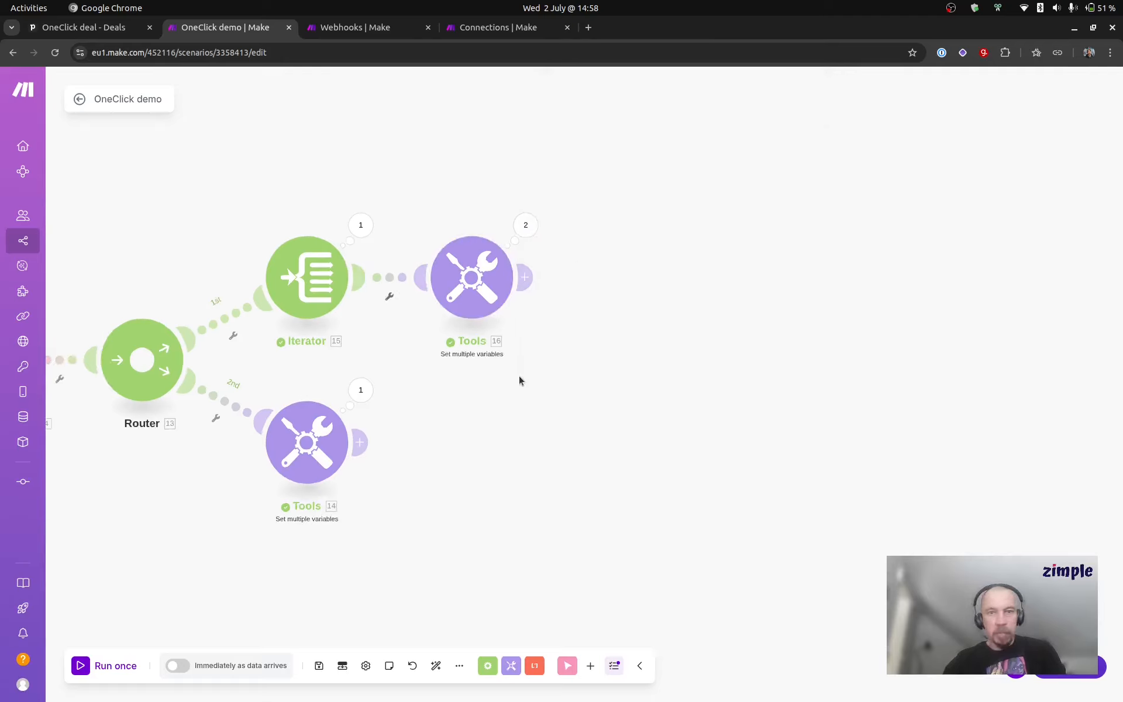
pyautogui.moveTo(512, 408); pyautogui.dragTo(516, 366)
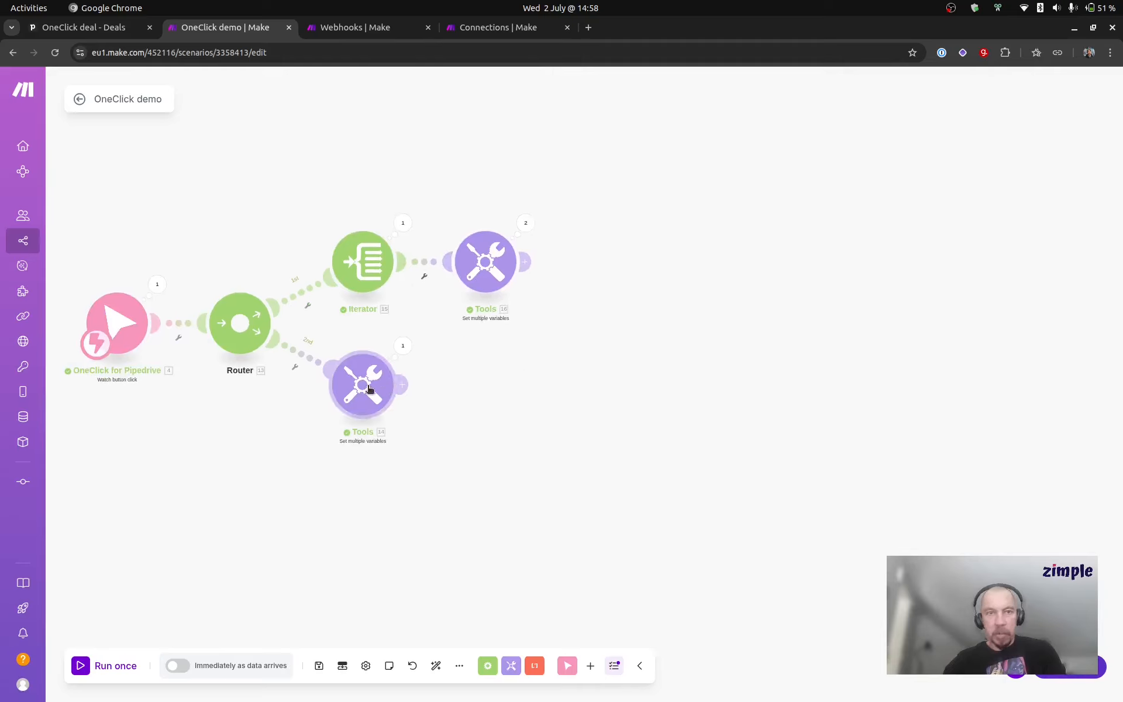
pyautogui.click(402, 345)
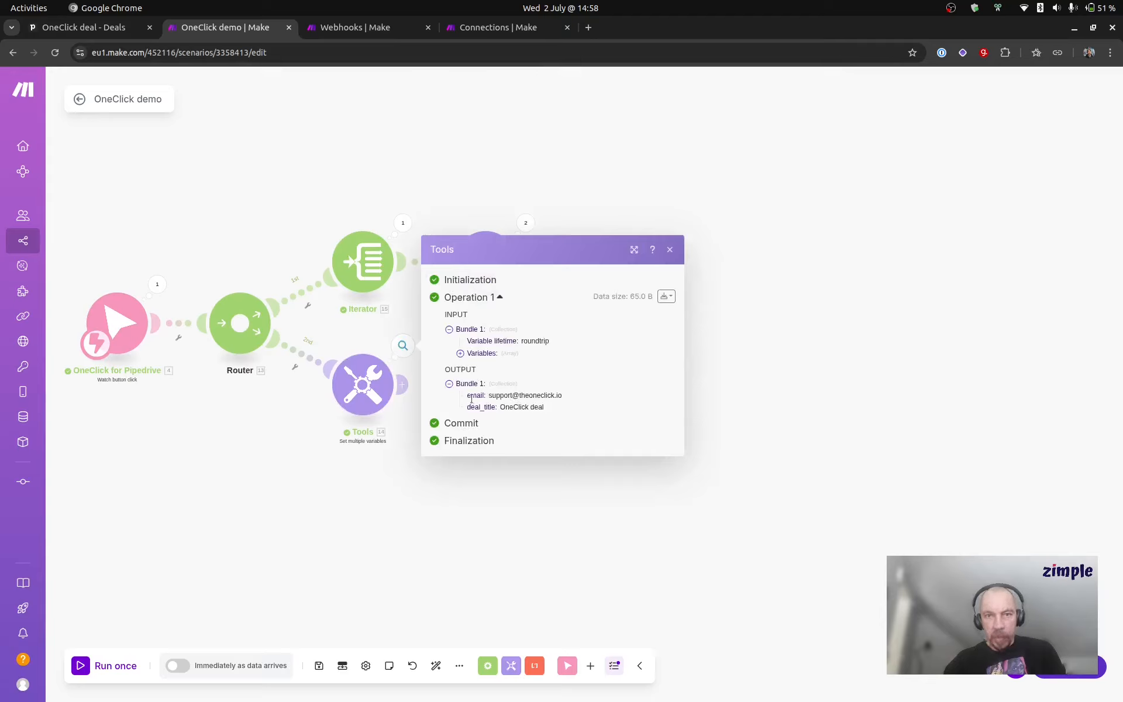
pyautogui.moveTo(487, 397); pyautogui.dragTo(585, 393)
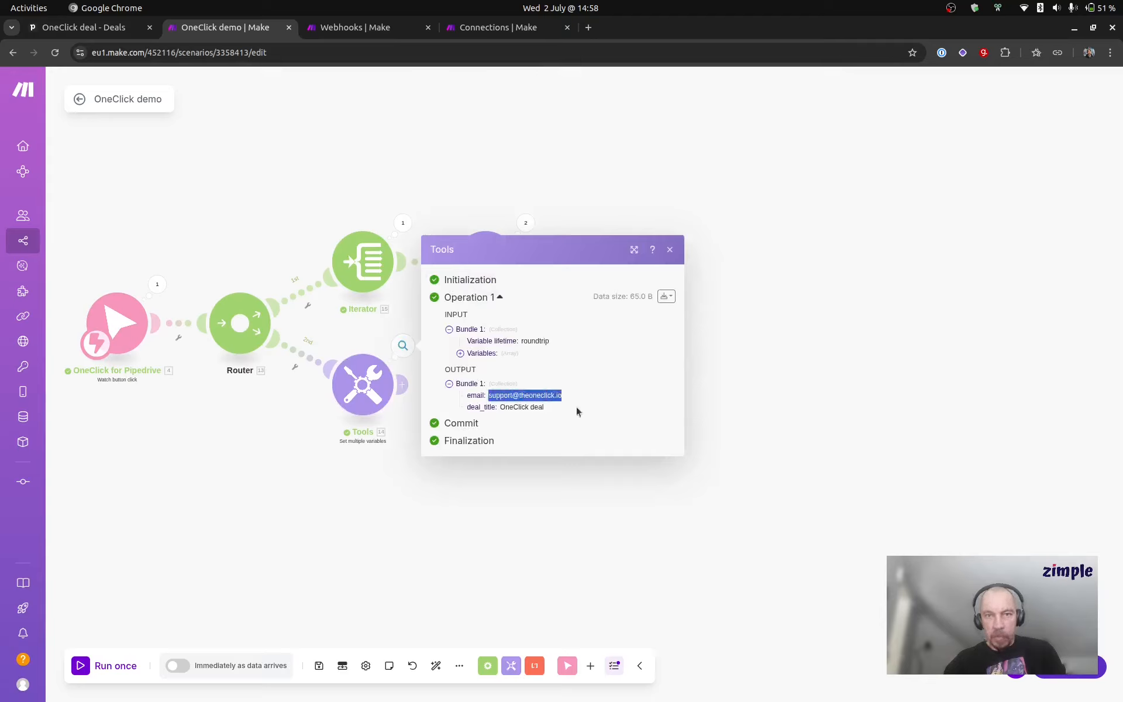
pyautogui.click(577, 406)
pyautogui.doubleClick(510, 407)
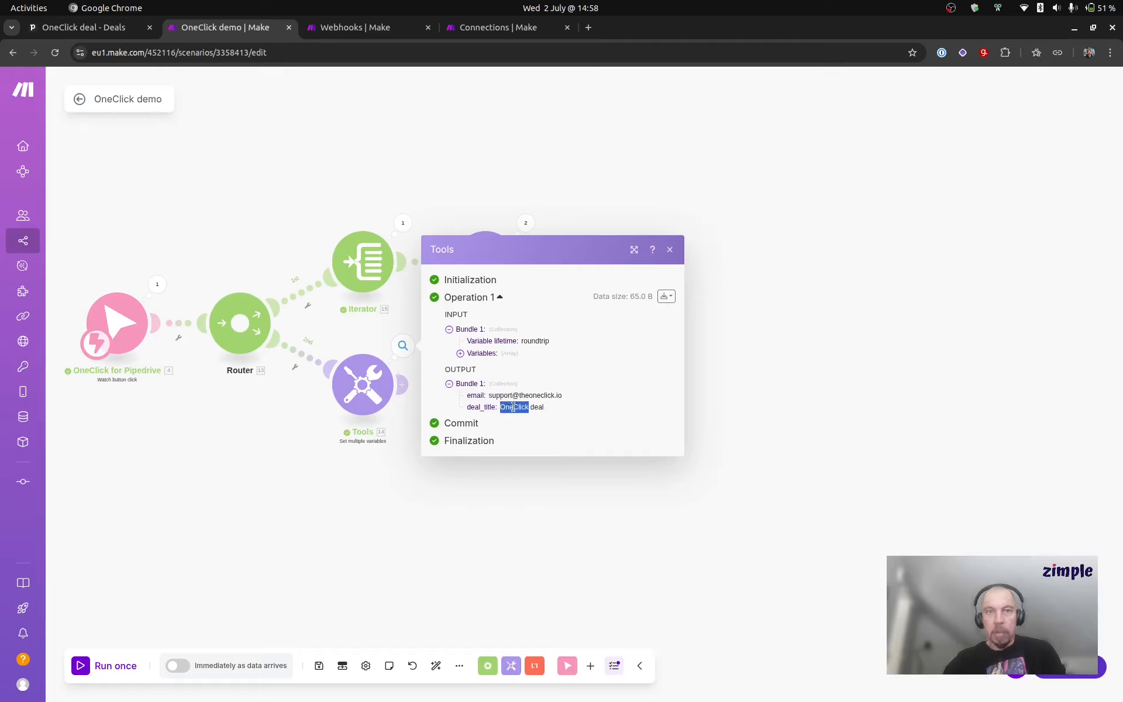
pyautogui.click(575, 411)
pyautogui.click(747, 370)
pyautogui.scroll(-3, 526, 504)
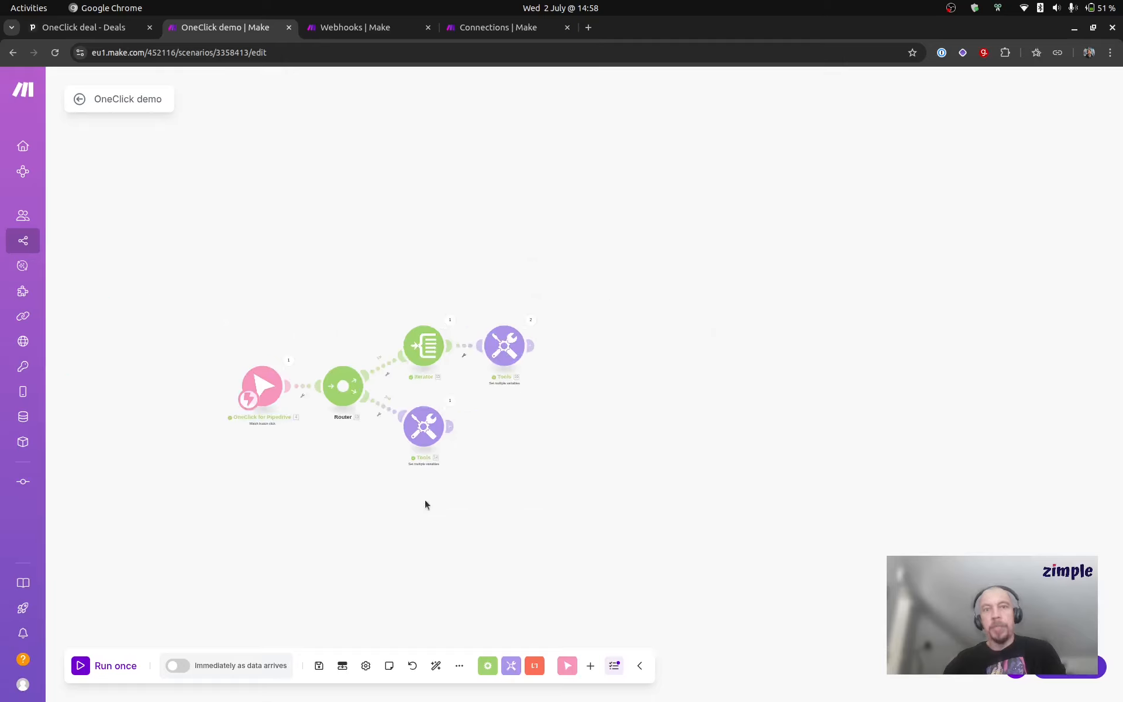
pyautogui.moveTo(425, 499)
pyautogui.mouseDown()
pyautogui.moveTo(448, 426)
pyautogui.moveTo(418, 487)
pyautogui.mouseUp()
pyautogui.scroll(3, 438, 452)
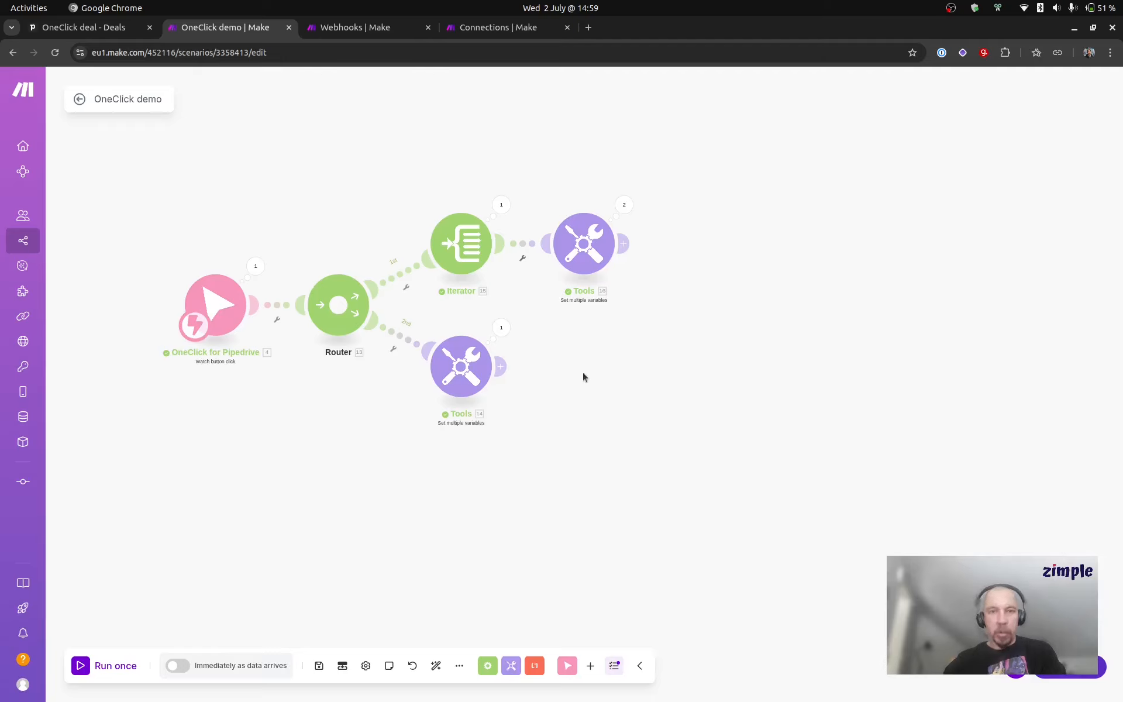
pyautogui.click(951, 8)
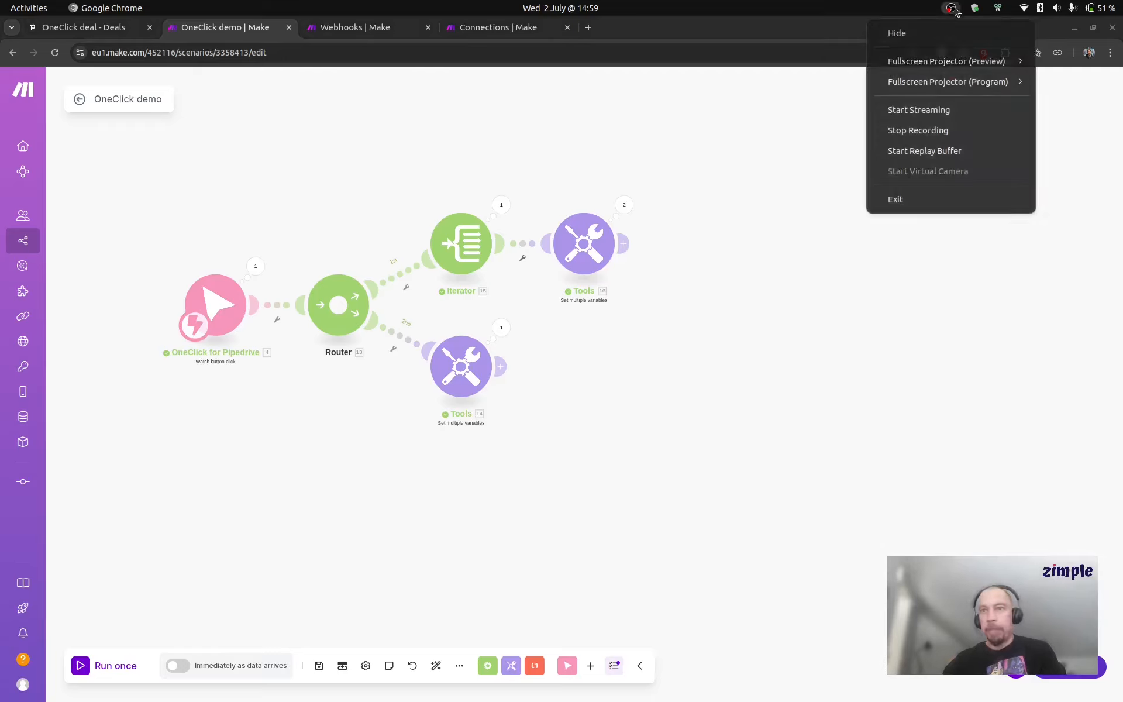